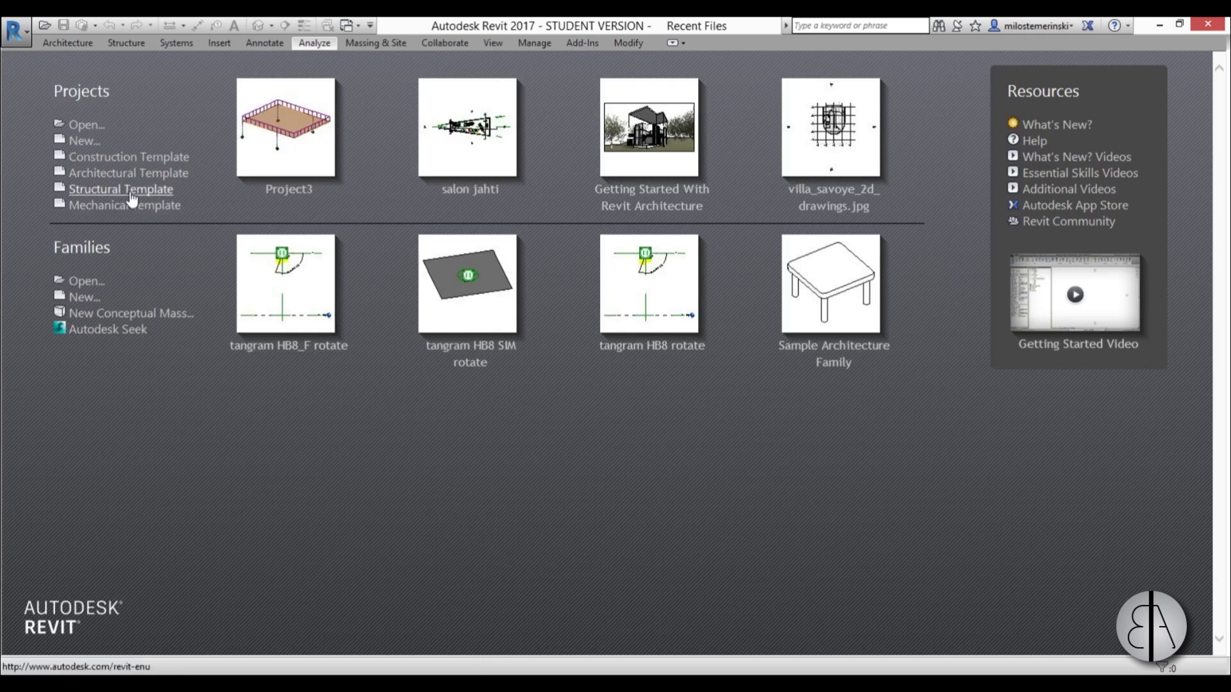
Create Project4 from the Structural Template on the Recent Files page
{"action": "left_click", "coordinate": [103, 196]}
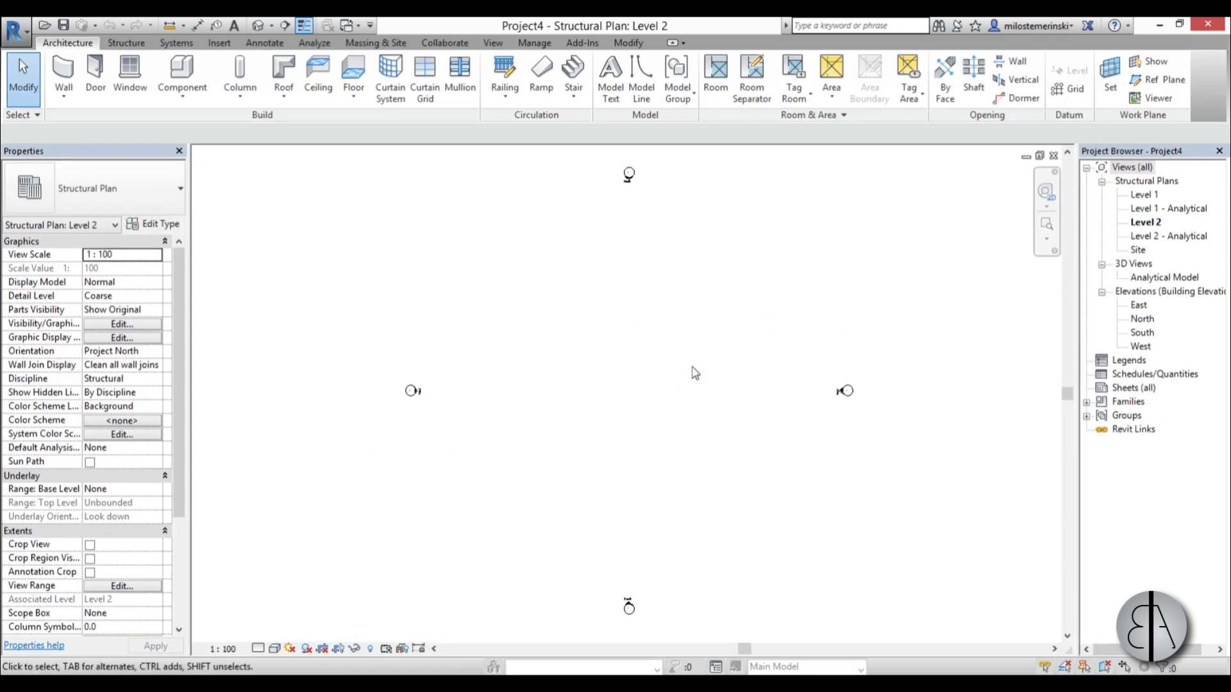
Sketch a rectangular floor boundary on Level 2
{"action": "left_click", "coordinate": [124, 45]}
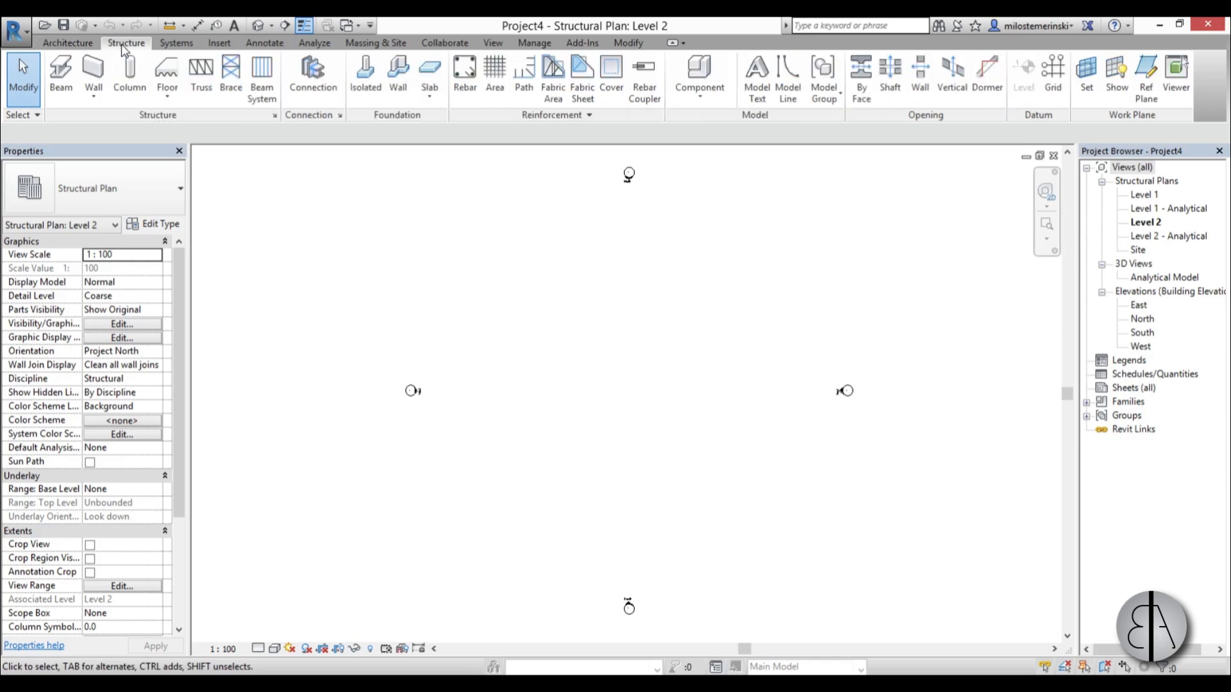
{"action": "left_click", "coordinate": [168, 71]}
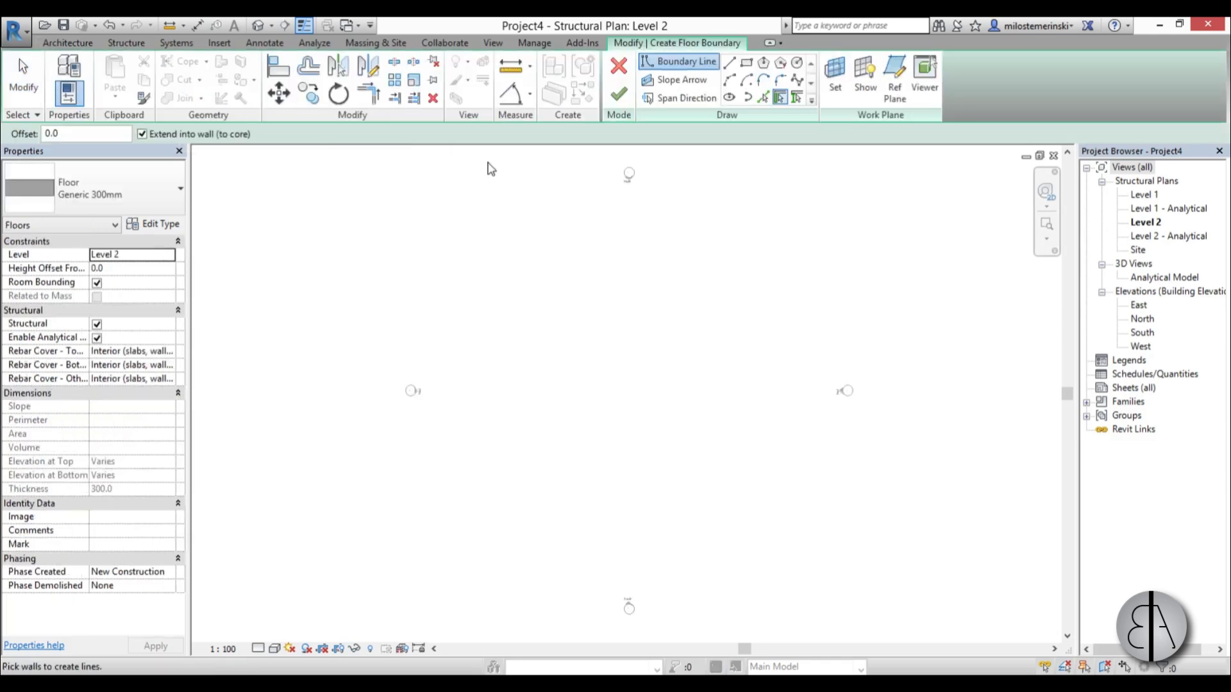
{"action": "left_click", "coordinate": [746, 64]}
{"action": "left_click", "coordinate": [537, 311]}
{"action": "left_click", "coordinate": [710, 466]}
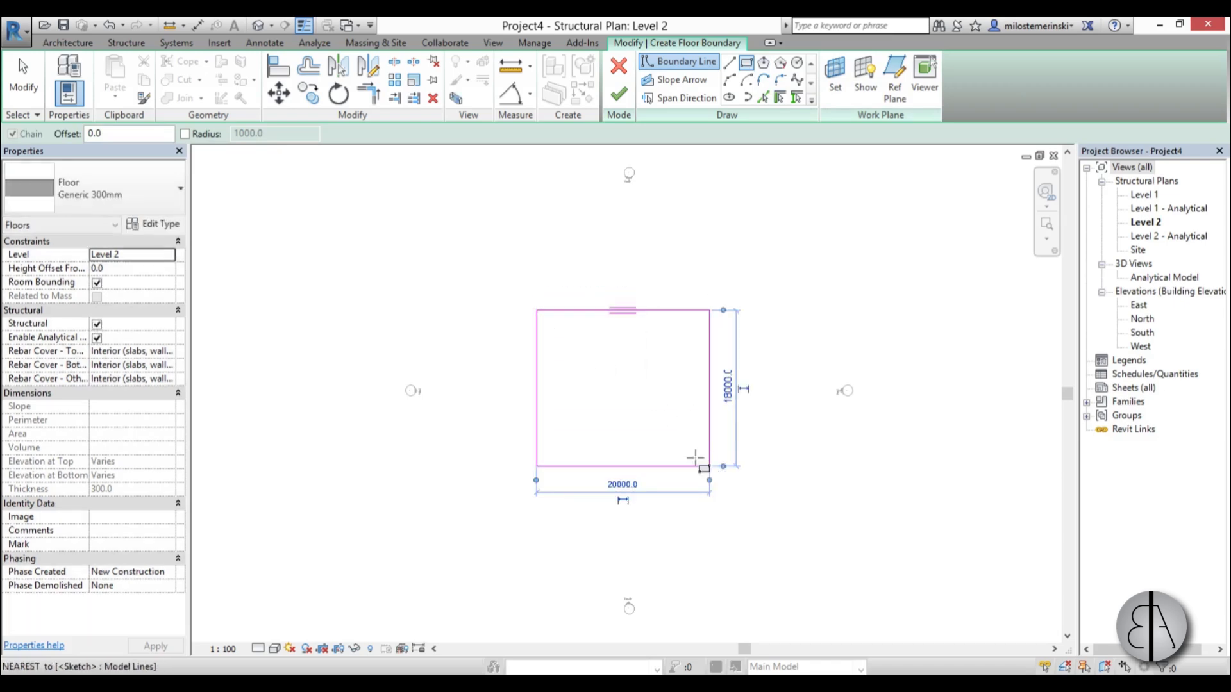
{"action": "key", "text": "Escape"}
Use UN to set the project's Length units to Meters
{"action": "key", "text": "u"}
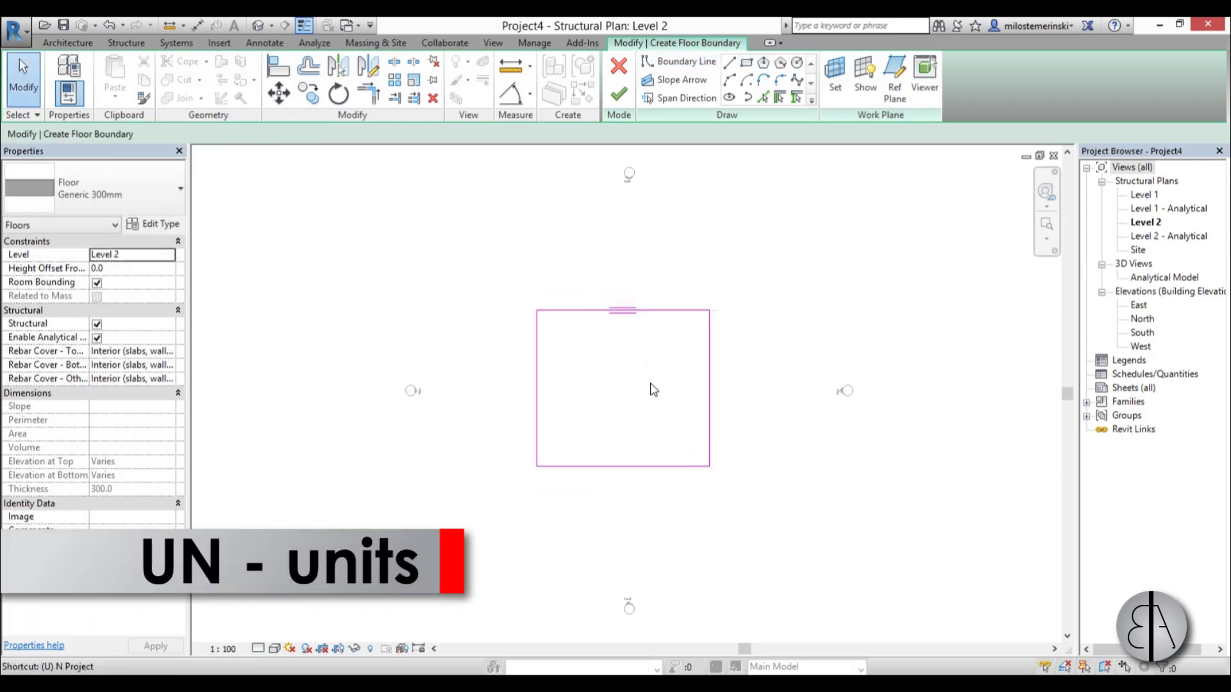
{"action": "key", "text": "n"}
{"action": "left_click", "coordinate": [555, 200]}
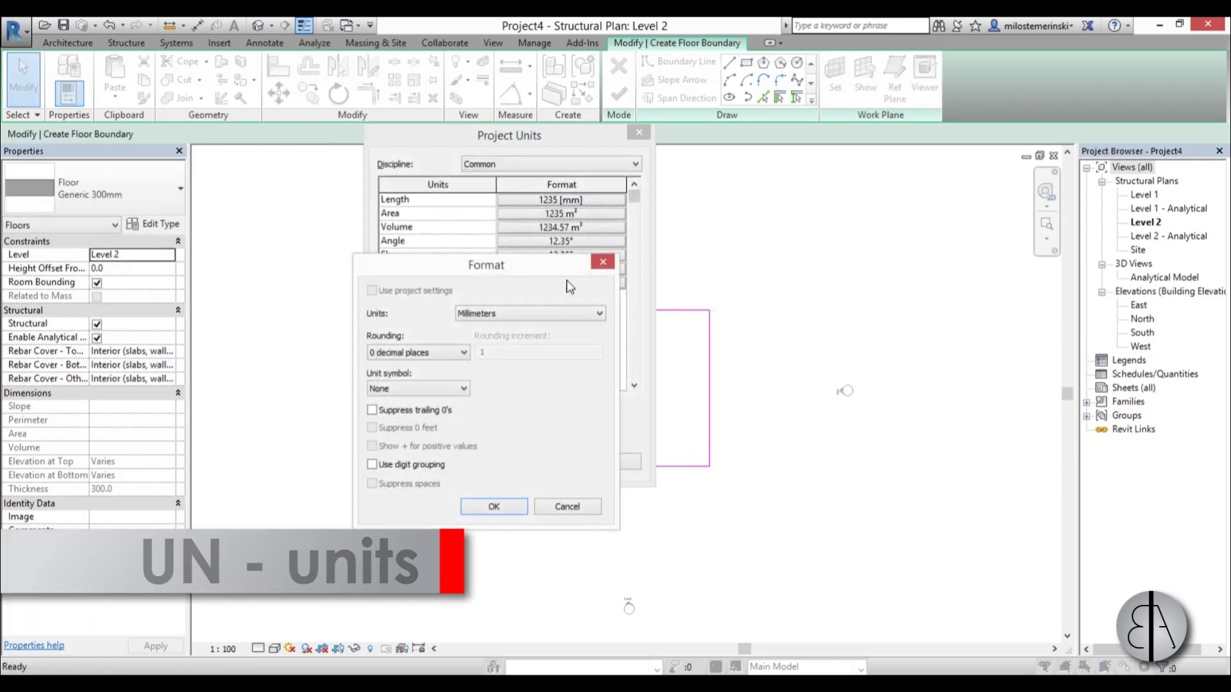
{"action": "left_click", "coordinate": [564, 313]}
{"action": "left_click", "coordinate": [493, 368]}
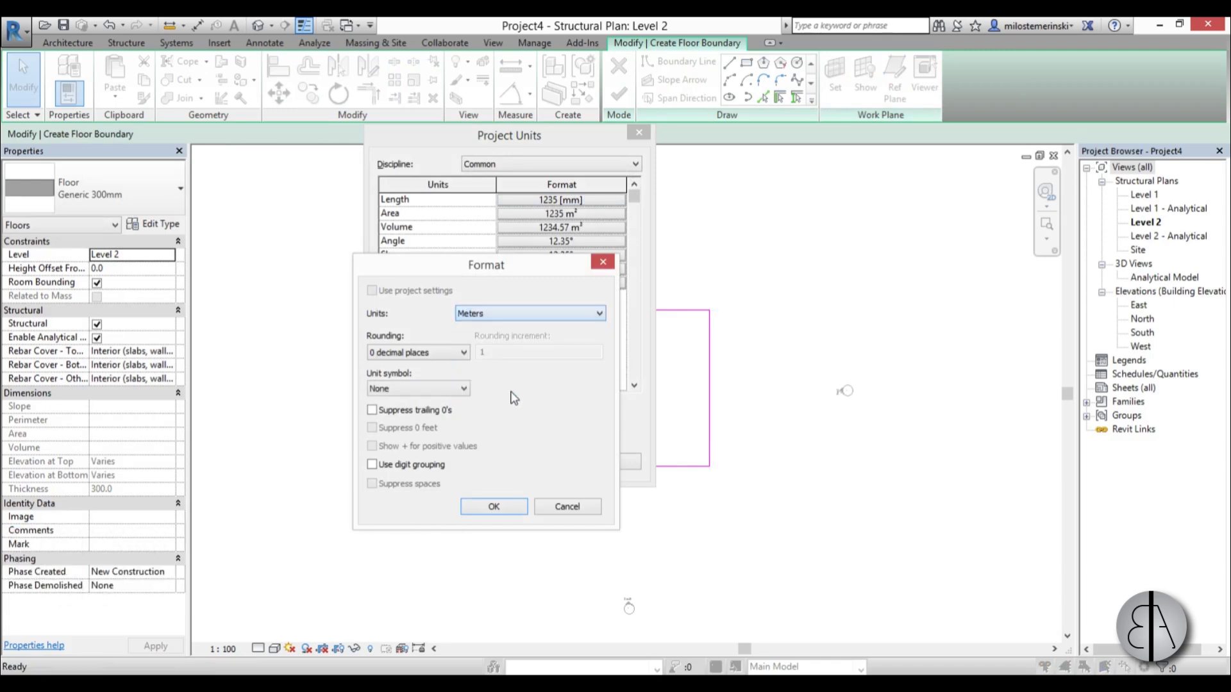
{"action": "left_click", "coordinate": [494, 508]}
{"action": "left_click", "coordinate": [459, 461]}
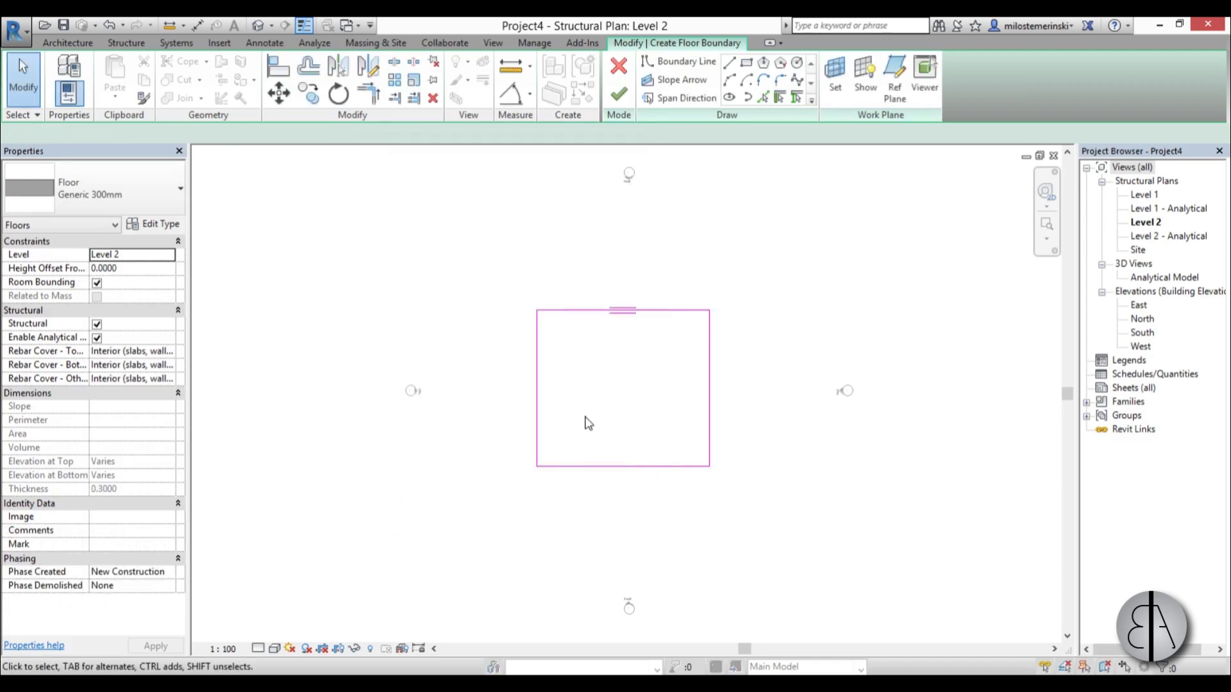
Resize the slab rectangle to 10 by 12 metres
{"action": "left_click", "coordinate": [628, 310]}
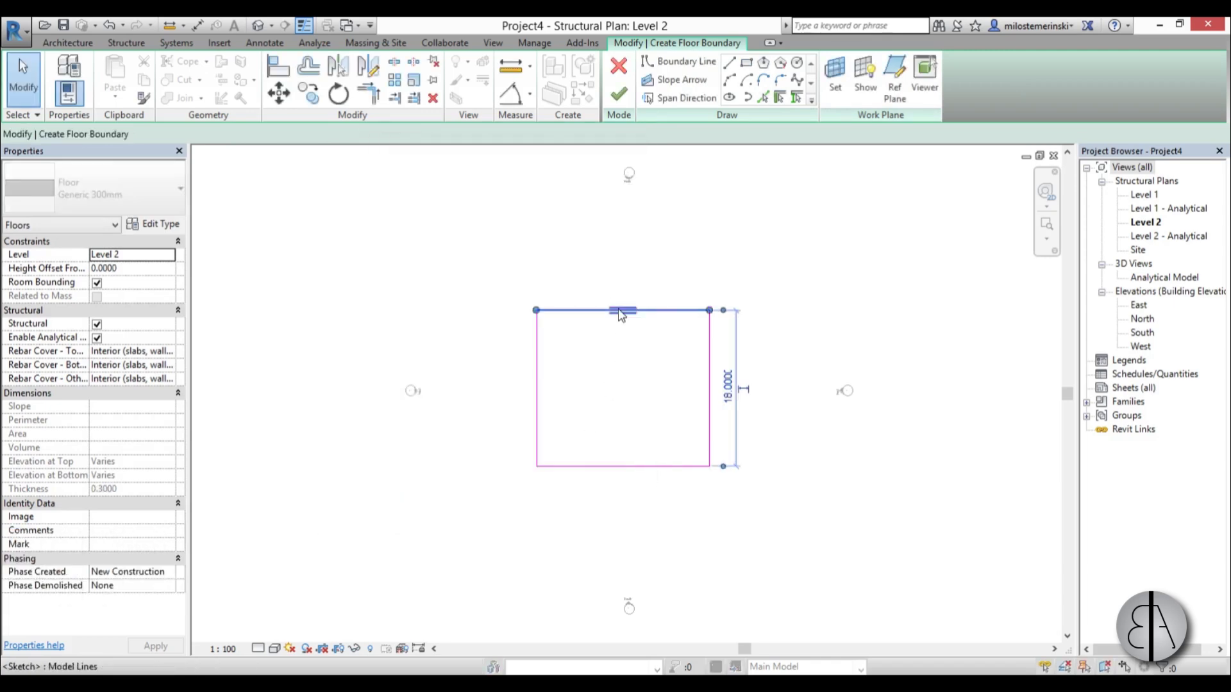
{"action": "key", "text": "Return"}
{"action": "left_click", "coordinate": [783, 357]}
{"action": "left_click", "coordinate": [709, 412]}
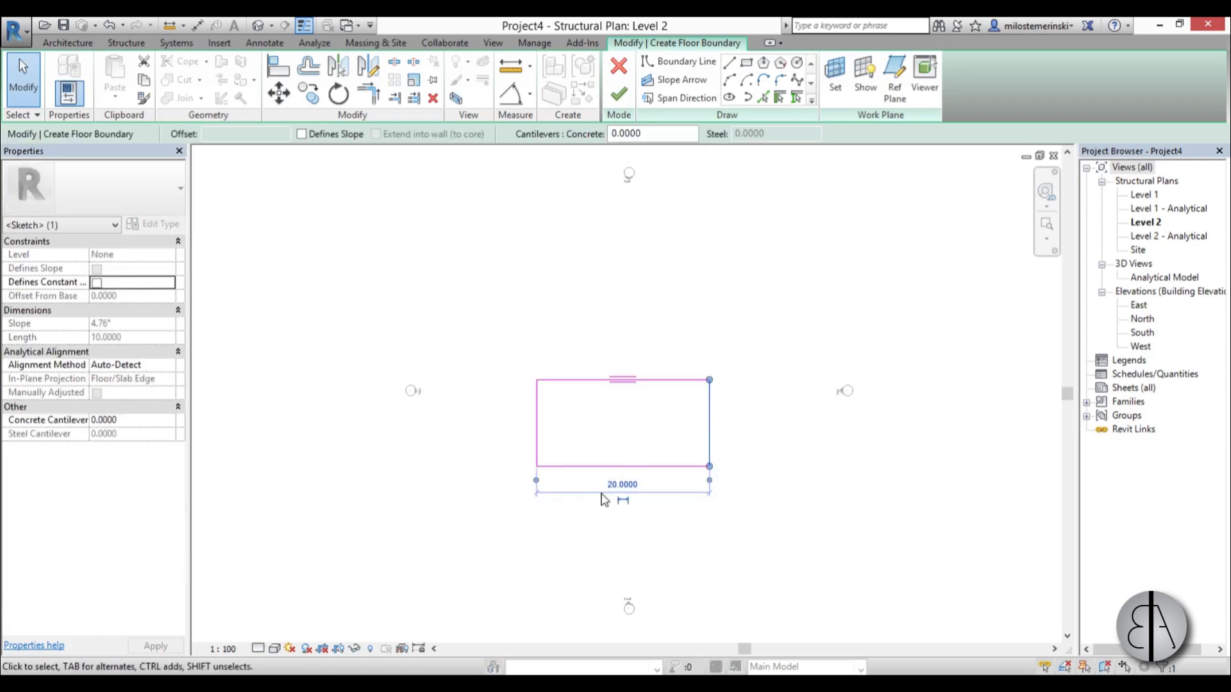
{"action": "type", "text": "12"}
{"action": "key", "text": "Return"}
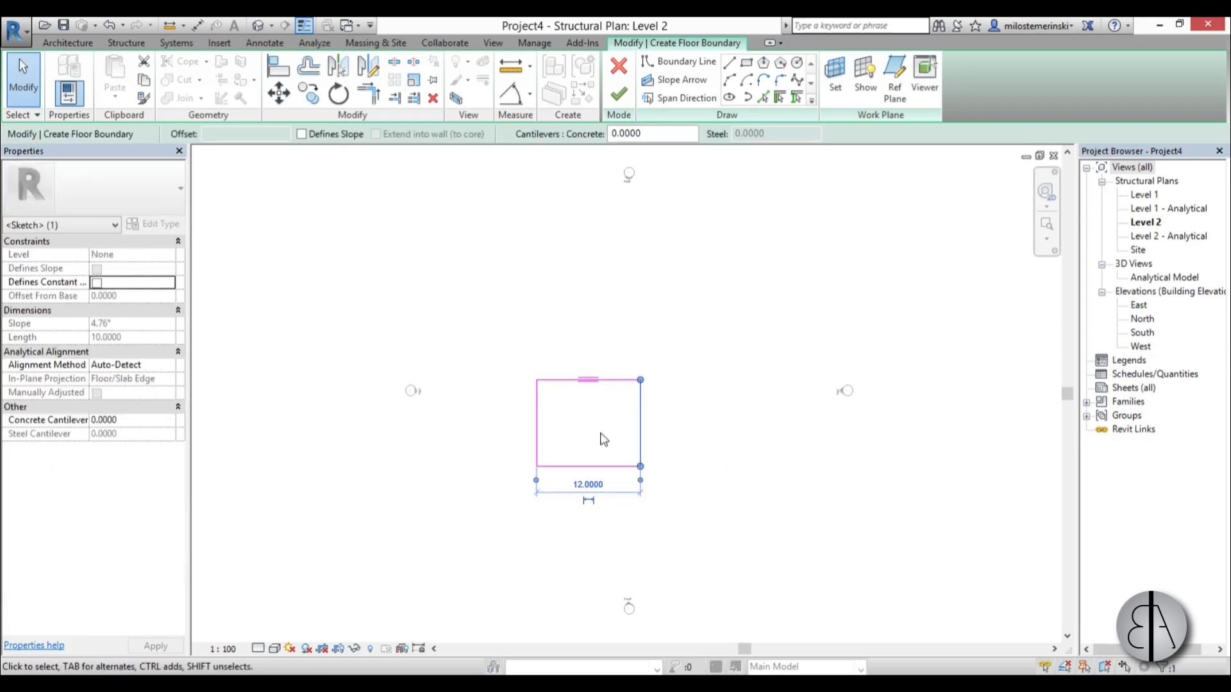
{"action": "scroll", "coordinate": [561, 402], "scroll_direction": "up", "scroll_amount": 4}
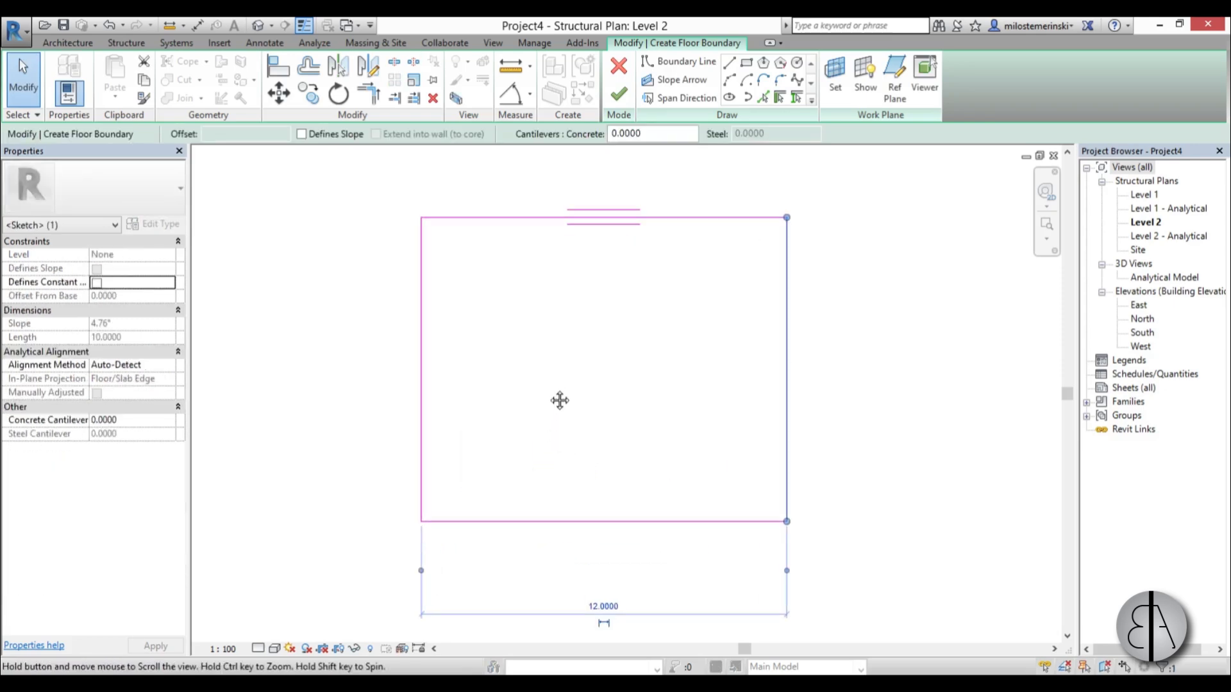
Set a vertical span direction and finish the floor sketch
{"action": "left_click", "coordinate": [679, 98]}
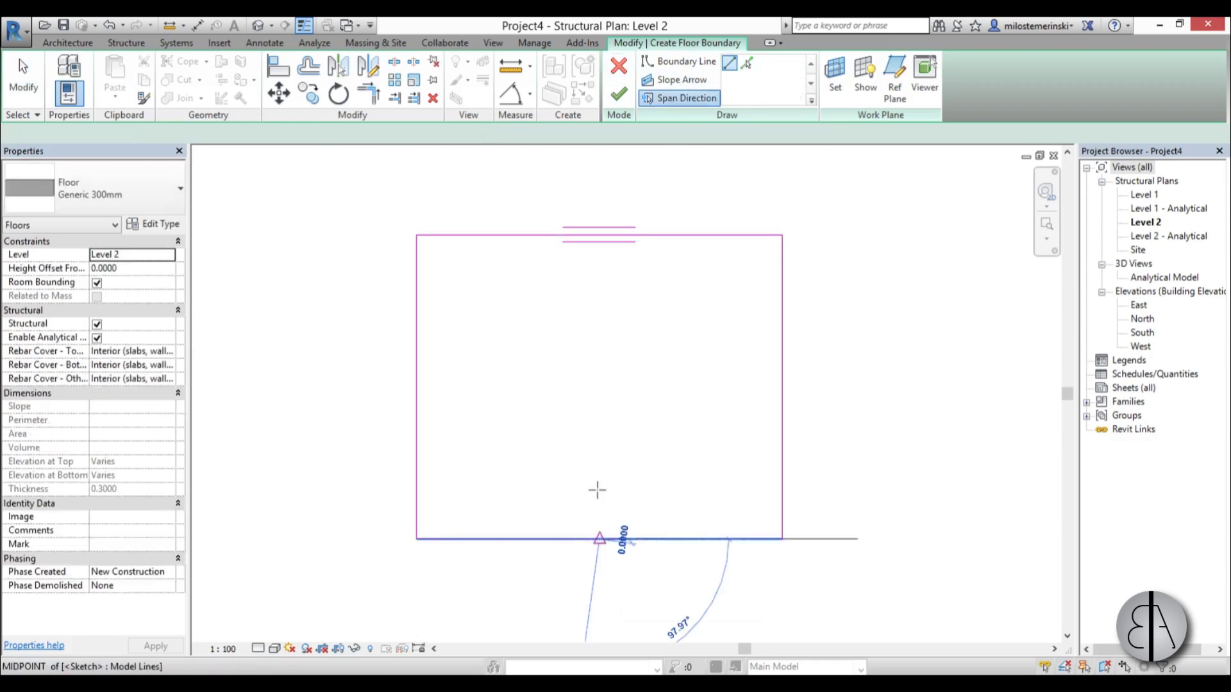
{"action": "left_click", "coordinate": [600, 149]}
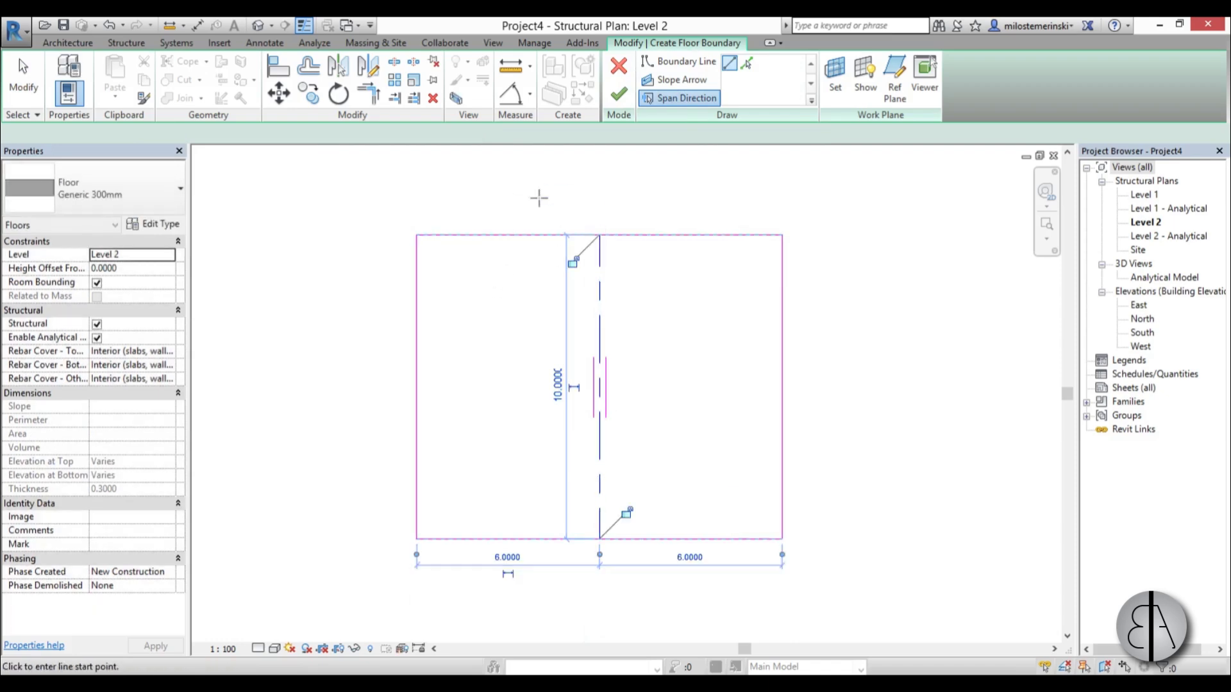
{"action": "left_click", "coordinate": [621, 103]}
{"action": "left_click", "coordinate": [363, 366]}
{"action": "scroll", "coordinate": [577, 371], "scroll_direction": "up", "scroll_amount": 3}
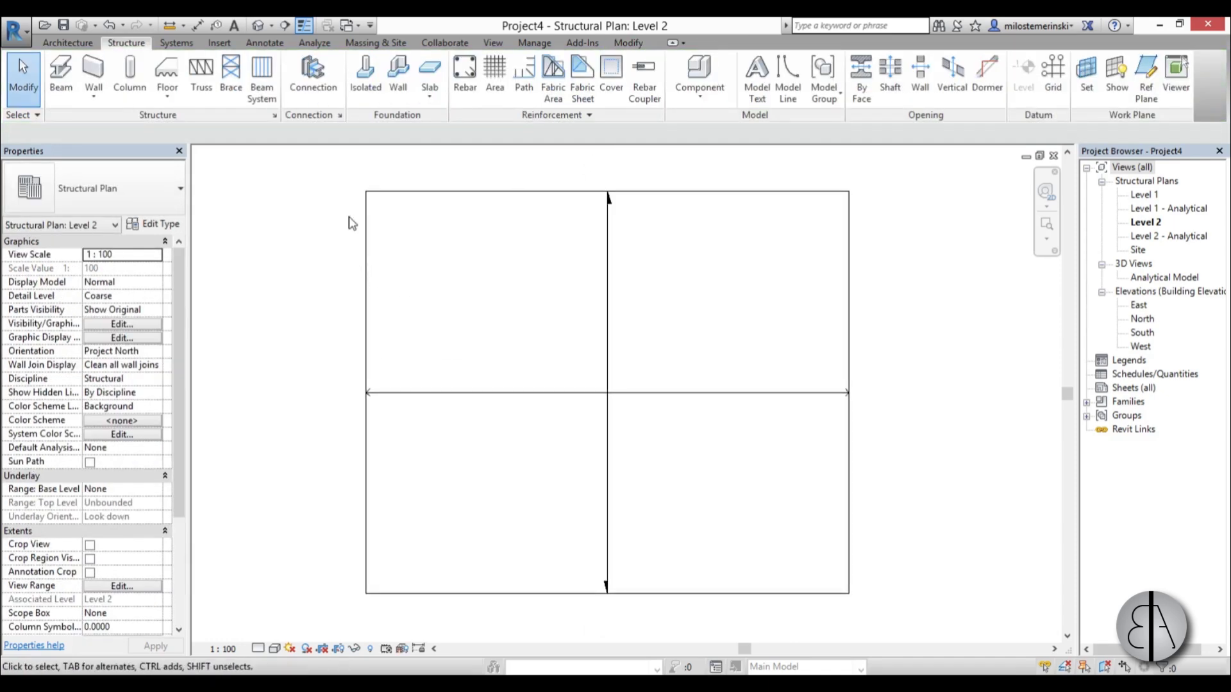
Draw two M_Concrete-Rectangular 300 x 600mm beams along the slab's top and bottom edges
{"action": "left_click", "coordinate": [61, 83]}
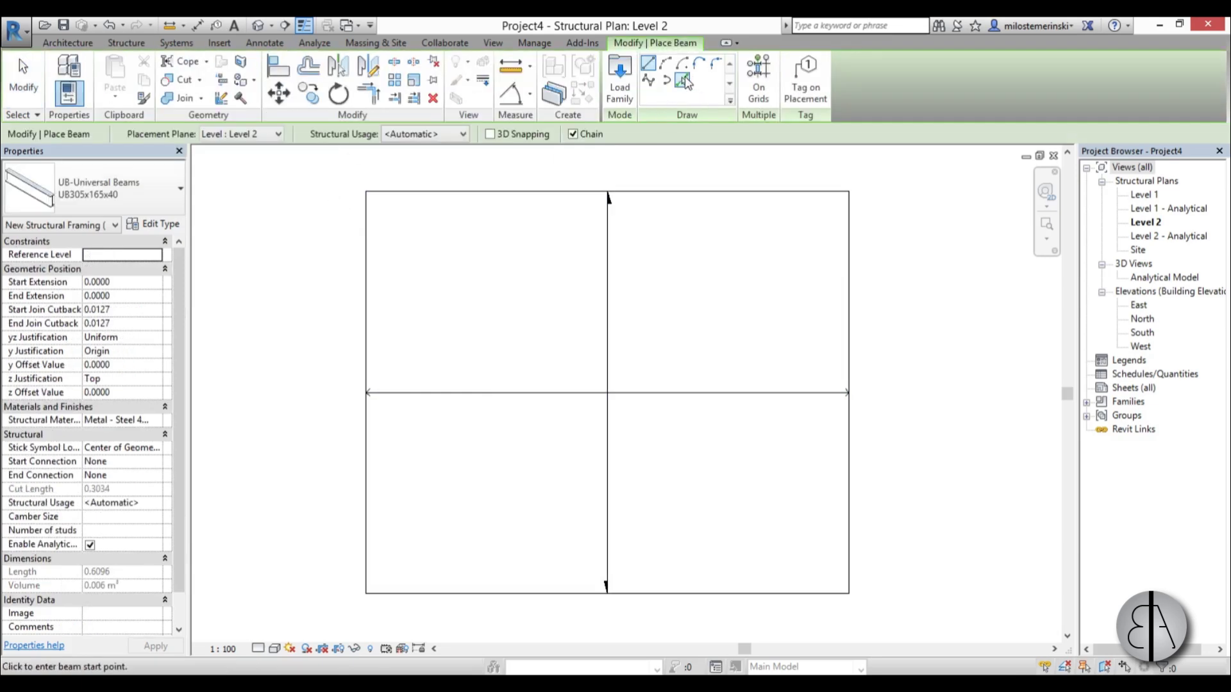
{"action": "left_click", "coordinate": [123, 191]}
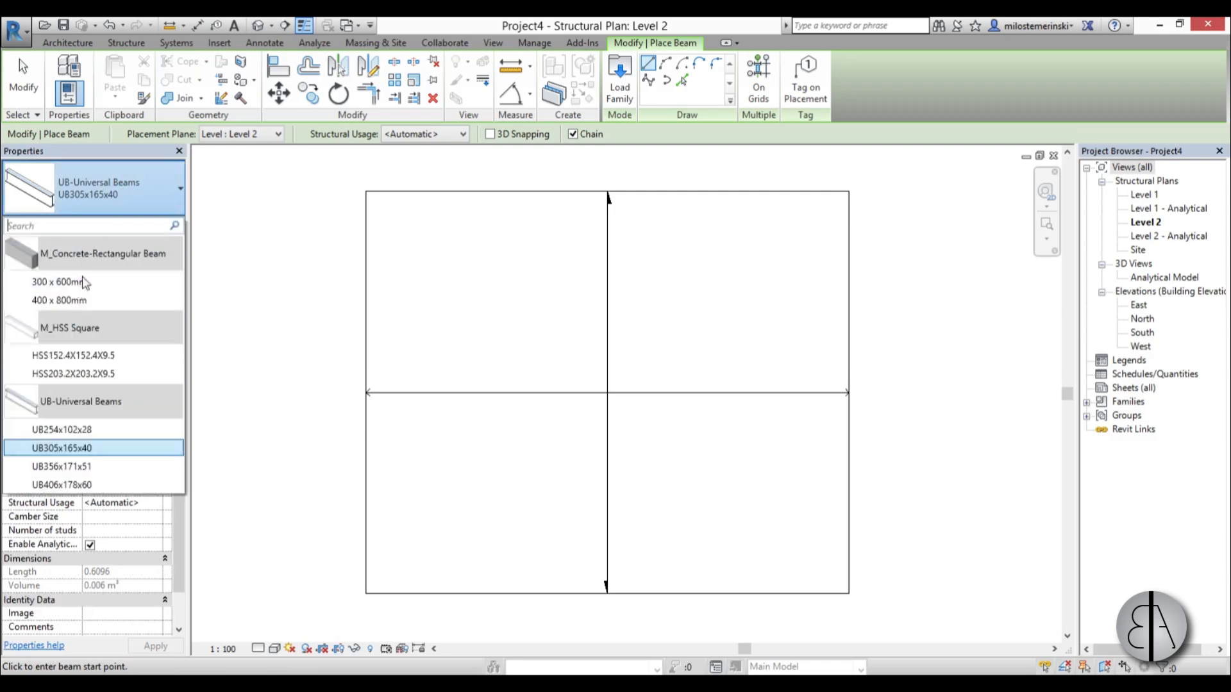
{"action": "left_click", "coordinate": [84, 282]}
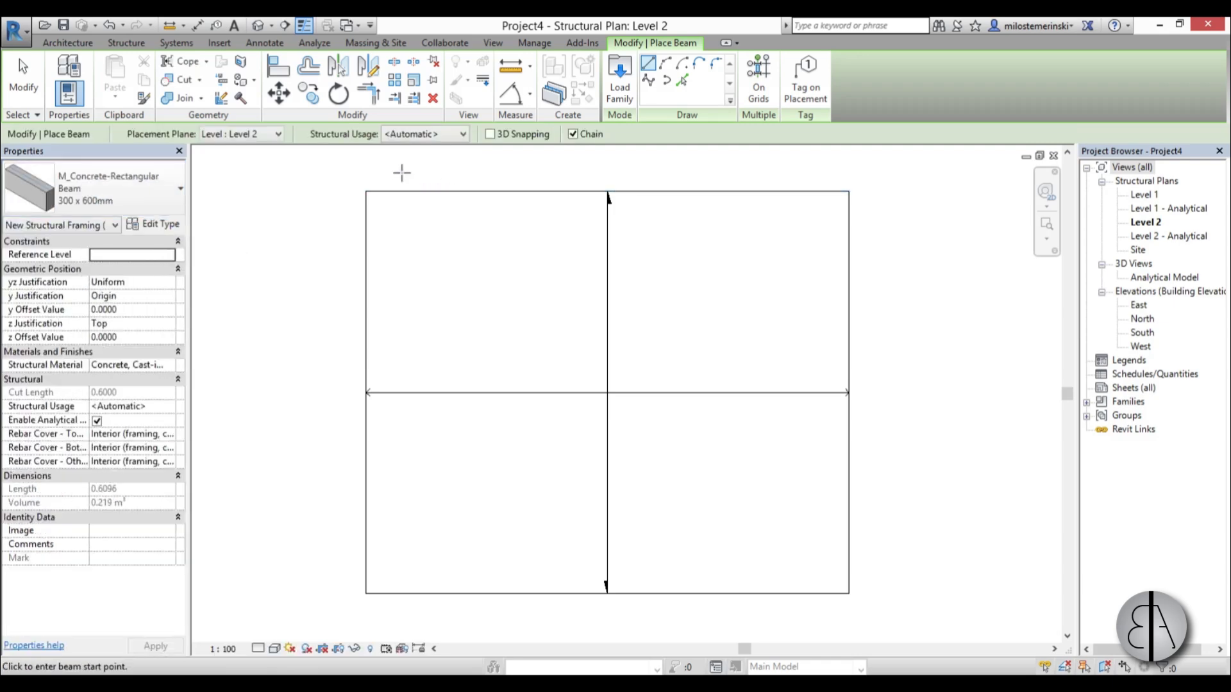
{"action": "scroll", "coordinate": [401, 192], "scroll_direction": "up", "scroll_amount": 2}
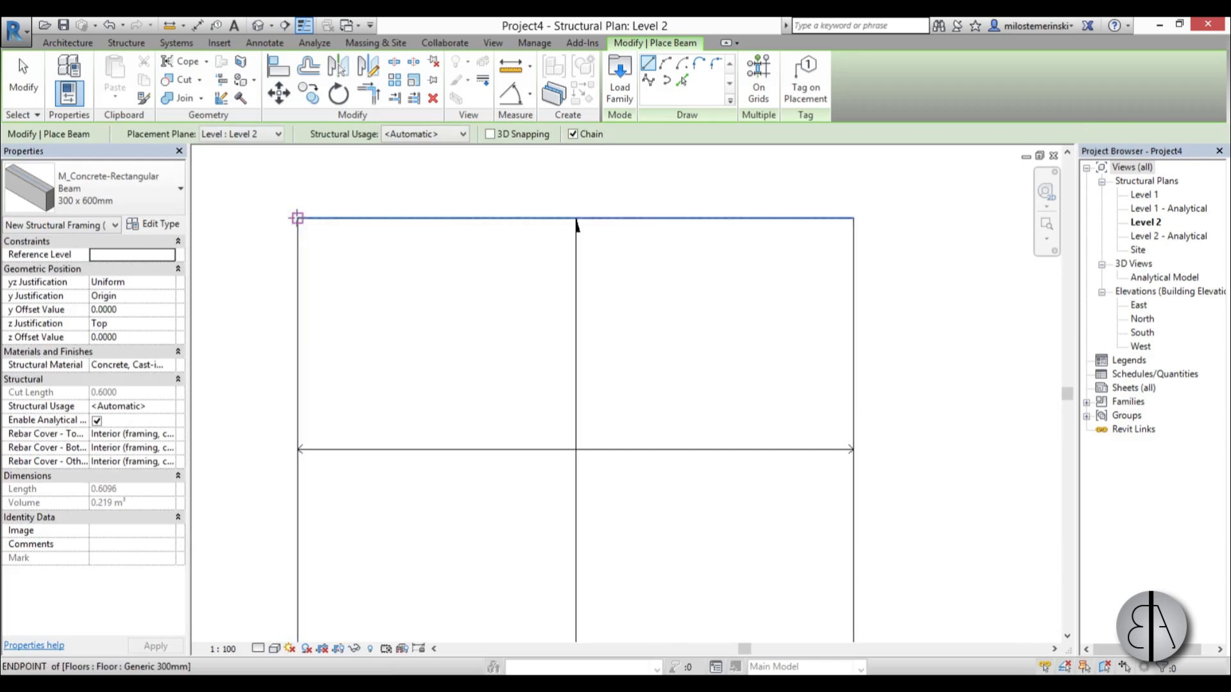
{"action": "left_click", "coordinate": [297, 235]}
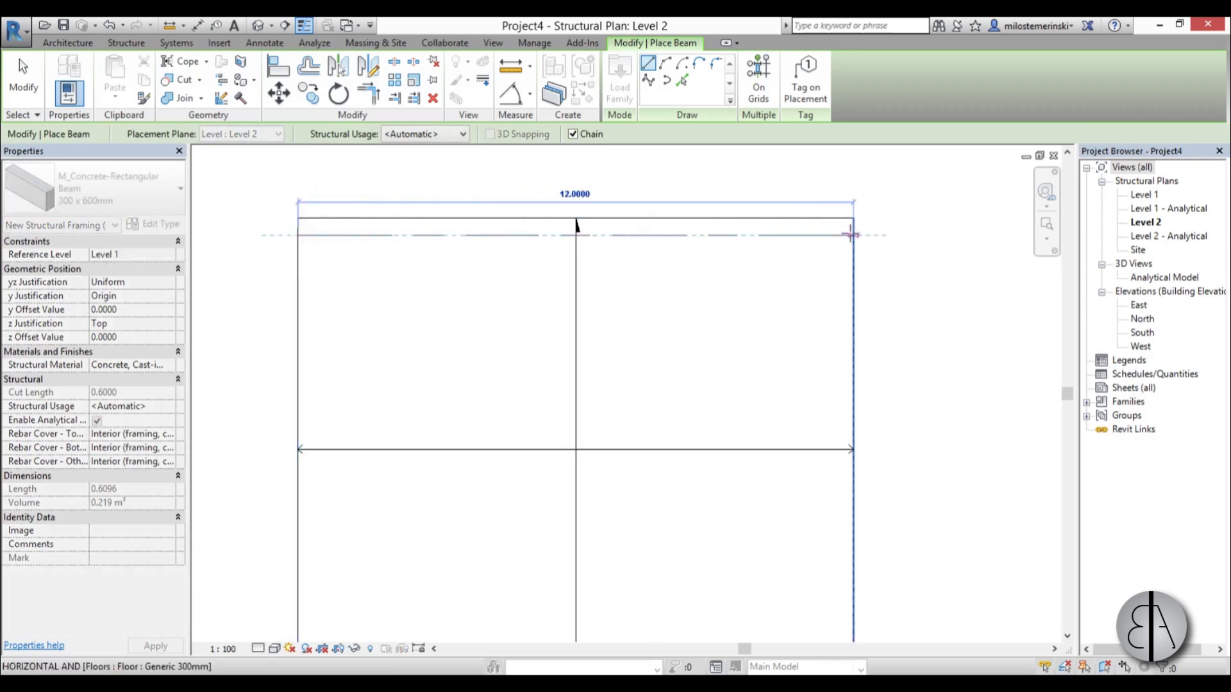
{"action": "left_click", "coordinate": [830, 235]}
{"action": "key", "text": "Escape"}
{"action": "middle_click_drag", "start_coordinate": [536, 481], "coordinate": [527, 282]}
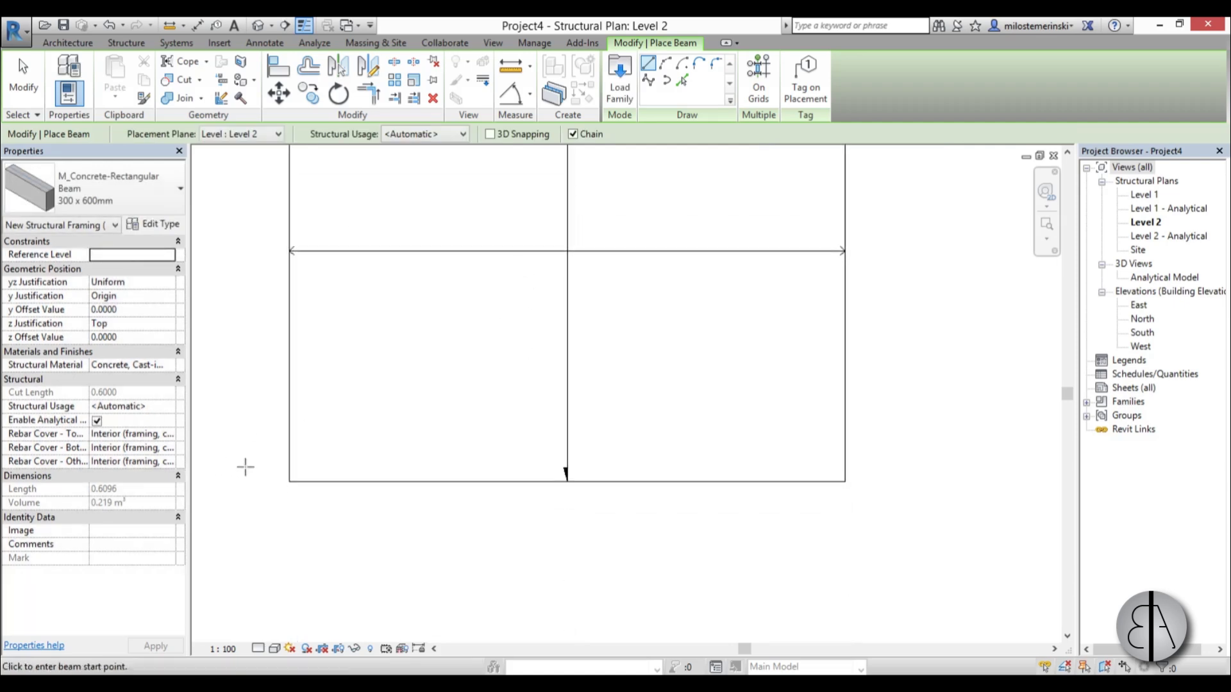
{"action": "left_click", "coordinate": [289, 464]}
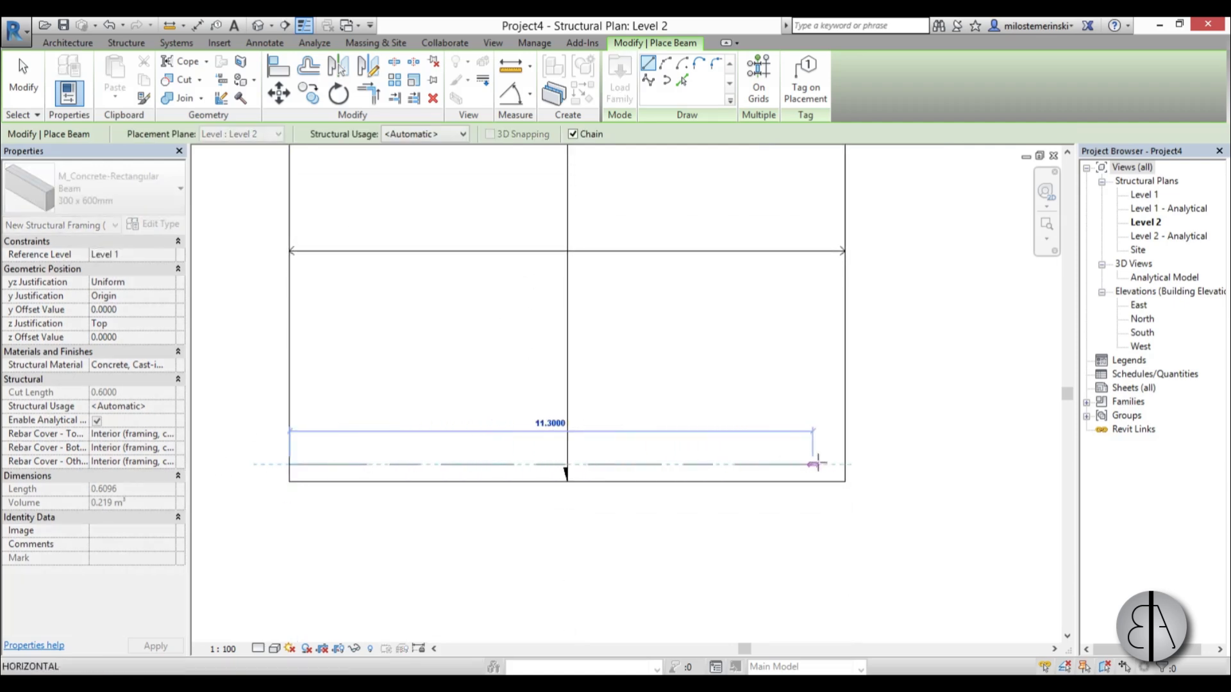
{"action": "left_click", "coordinate": [843, 464]}
{"action": "key", "text": "Escape"}
{"action": "key", "text": "Escape"}
{"action": "middle_click_drag", "start_coordinate": [301, 276], "coordinate": [310, 514]}
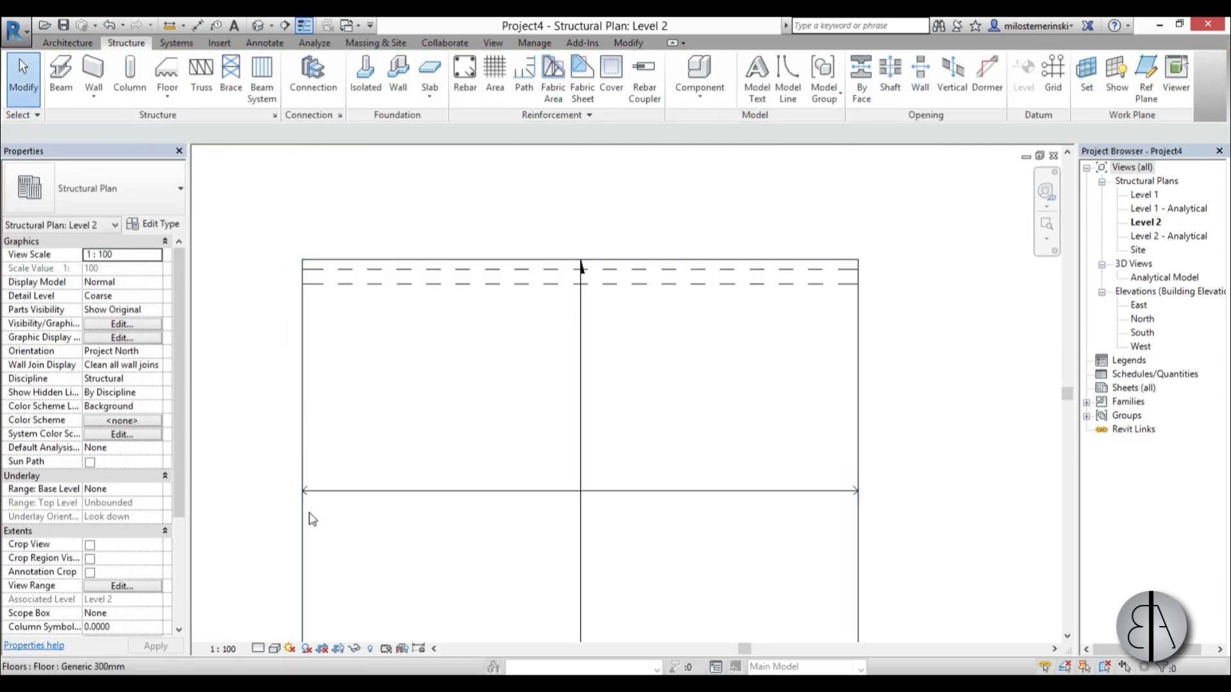
Use AL to align the beams flush with the slab's top and bottom edges
{"action": "key", "text": "a"}
{"action": "key", "text": "l"}
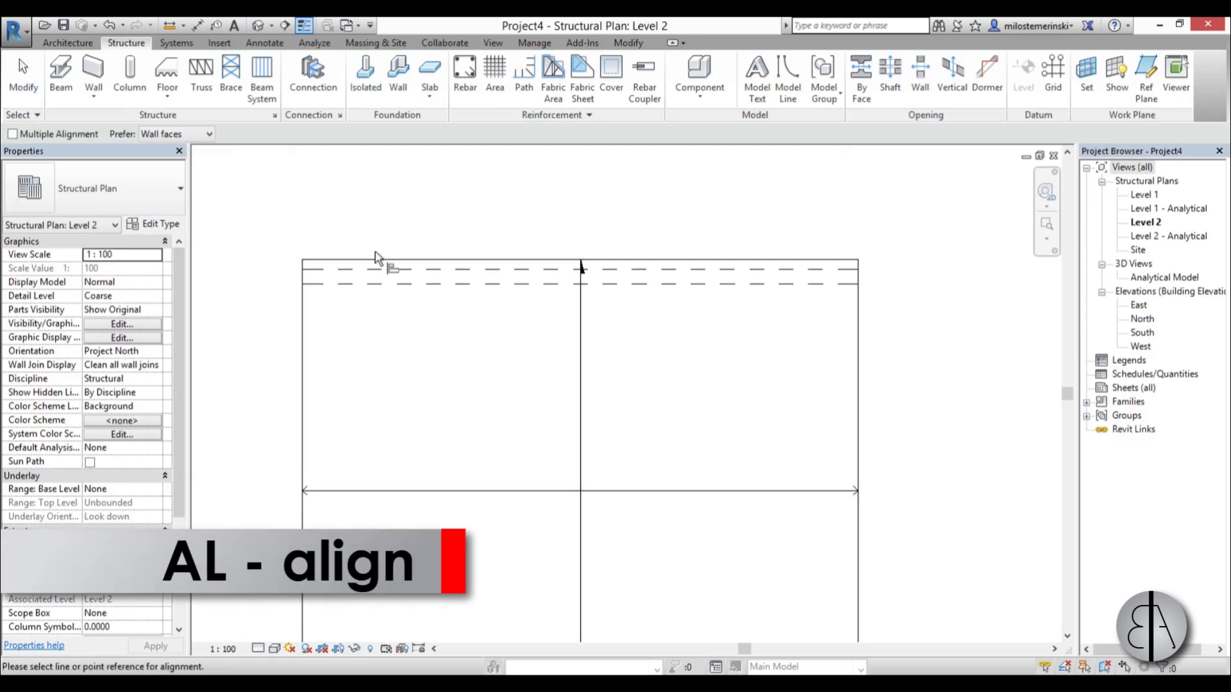
{"action": "left_click", "coordinate": [389, 270]}
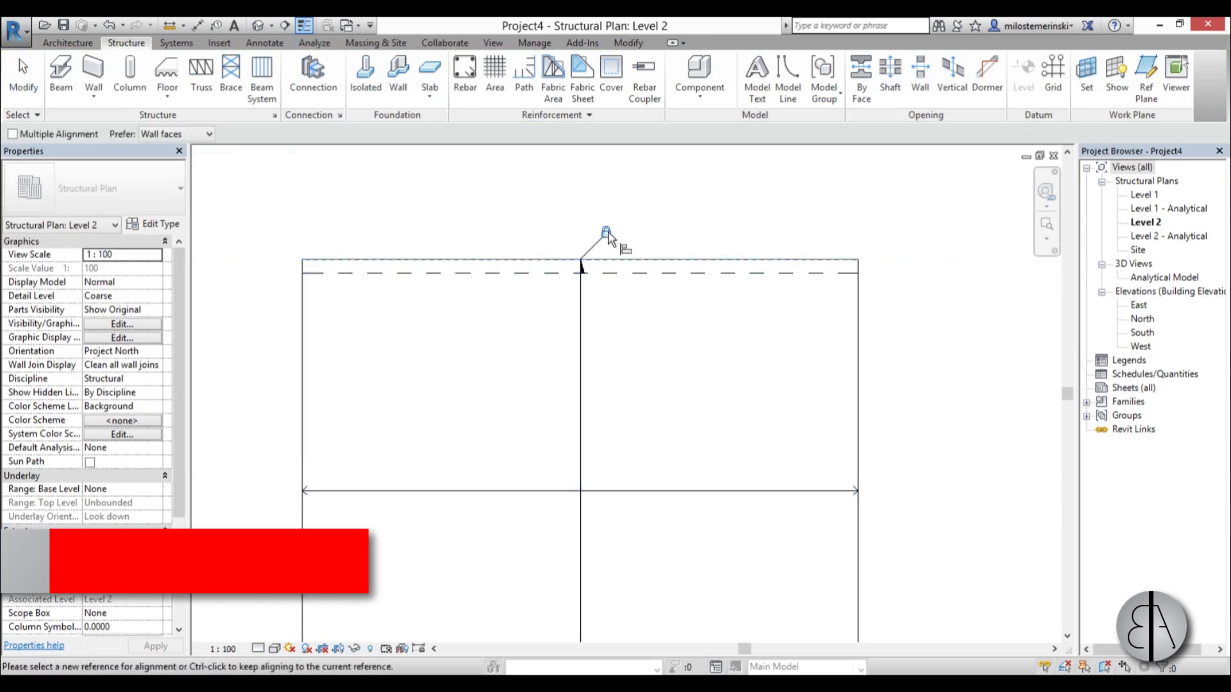
{"action": "scroll", "coordinate": [587, 189], "scroll_direction": "down", "scroll_amount": 4}
{"action": "scroll", "coordinate": [521, 406], "scroll_direction": "up", "scroll_amount": 4}
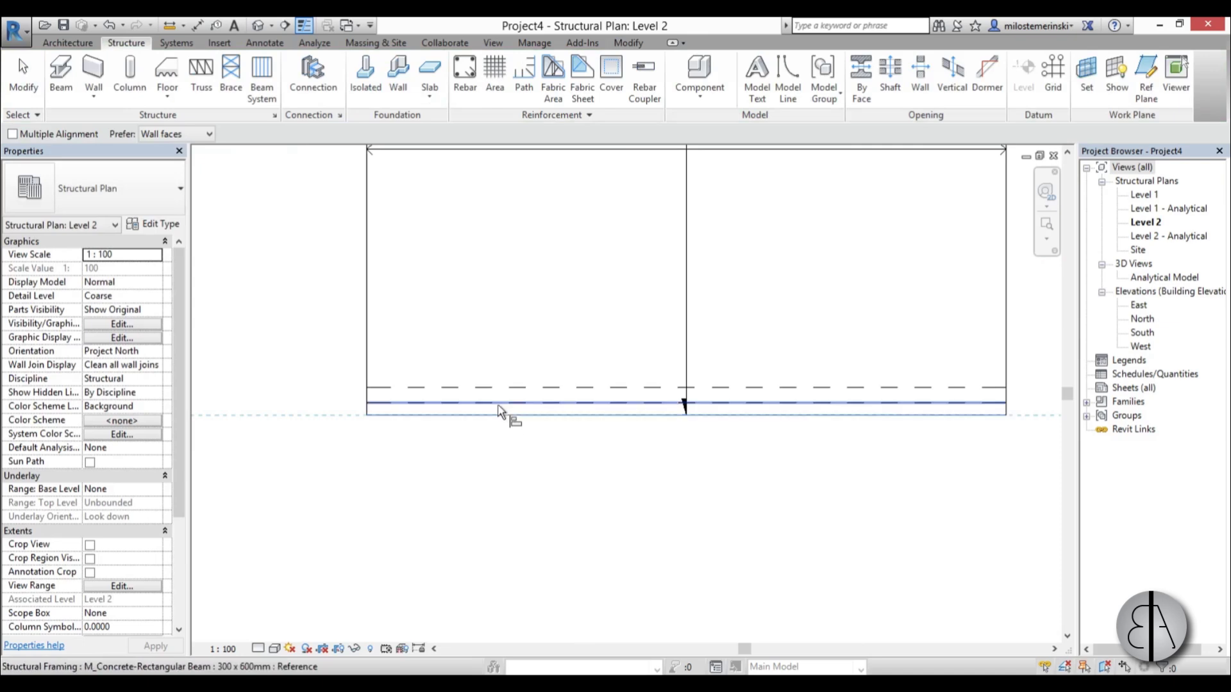
{"action": "left_click", "coordinate": [500, 409]}
{"action": "scroll", "coordinate": [531, 436], "scroll_direction": "down", "scroll_amount": 4}
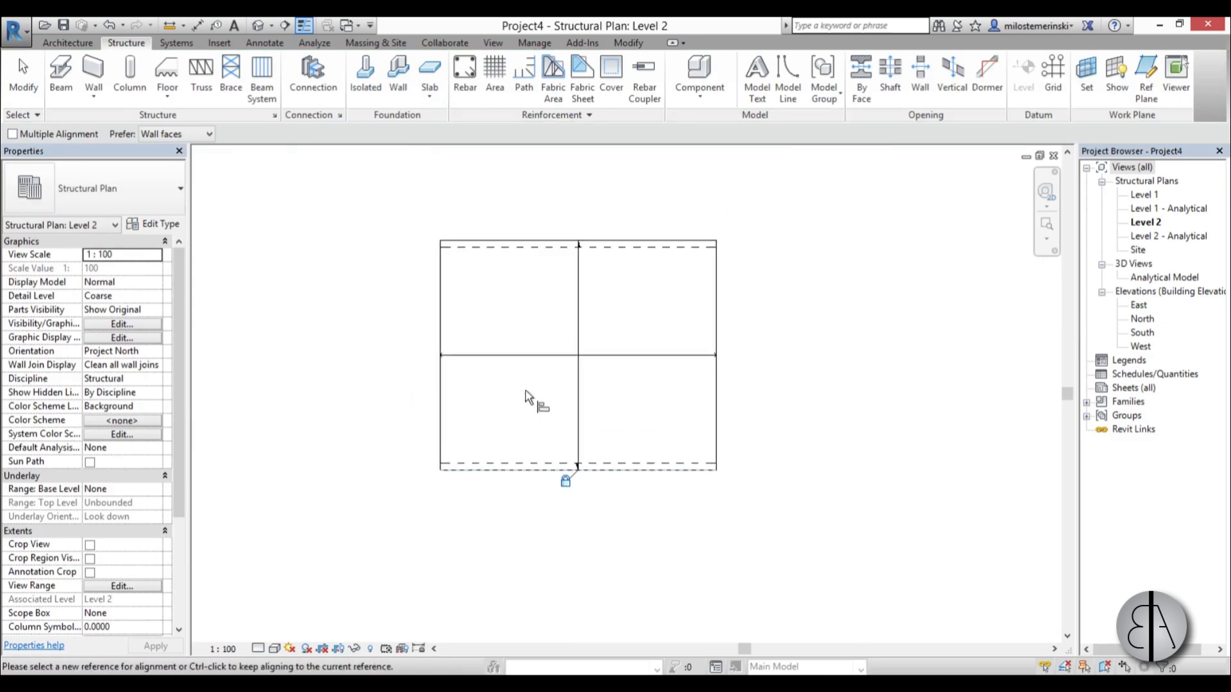
{"action": "scroll", "coordinate": [525, 397], "scroll_direction": "up", "scroll_amount": 3}
{"action": "key", "text": "Escape"}
{"action": "middle_click_drag", "start_coordinate": [517, 376], "coordinate": [480, 404]}
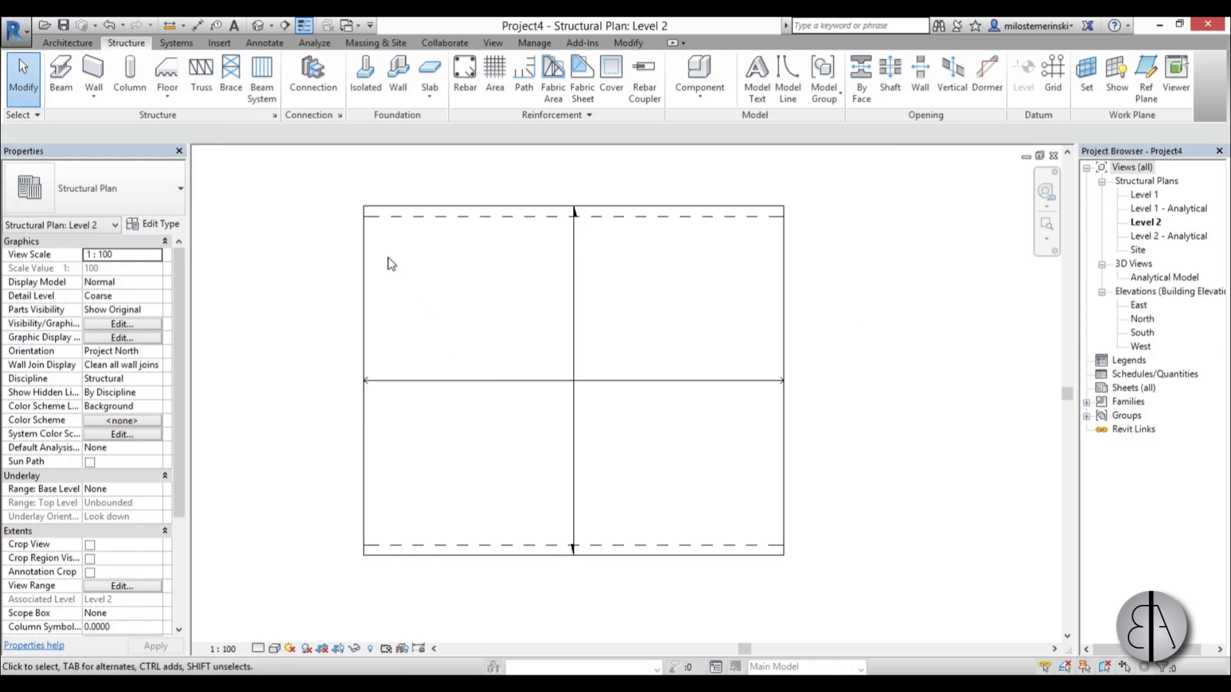
Pick the M_Concrete-Rectangular-Column 300 x 450mm type and rotate its preview 90 degrees
{"action": "left_click", "coordinate": [125, 77]}
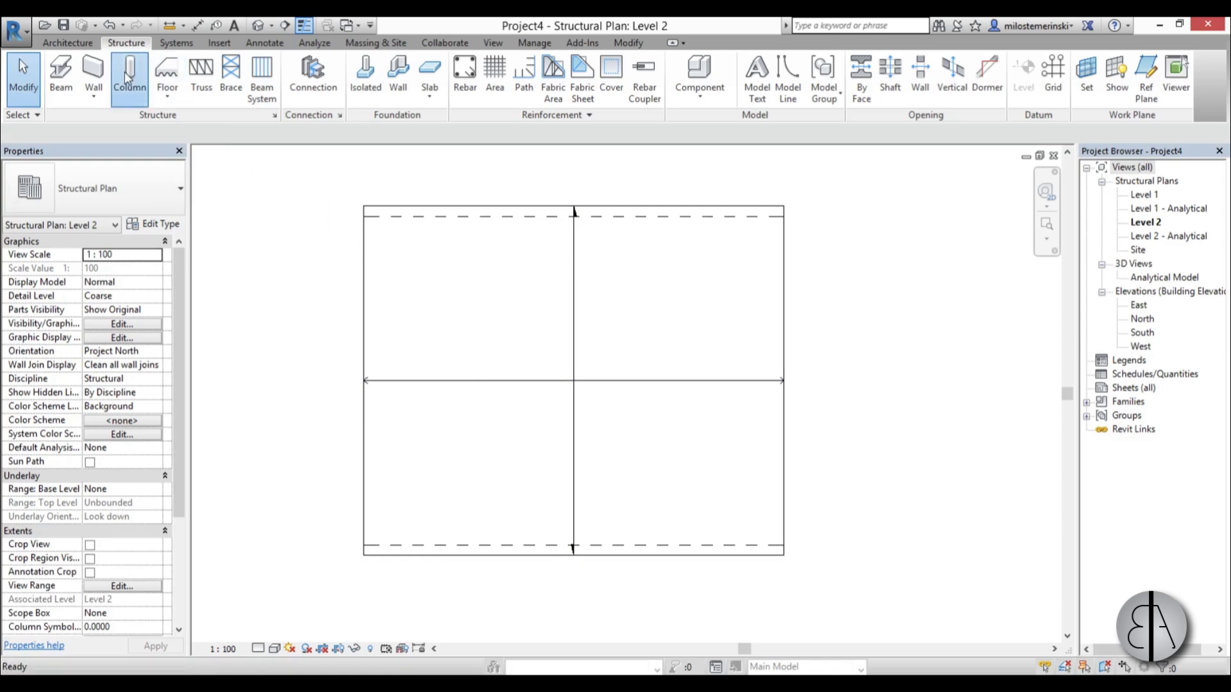
{"action": "left_click", "coordinate": [122, 203]}
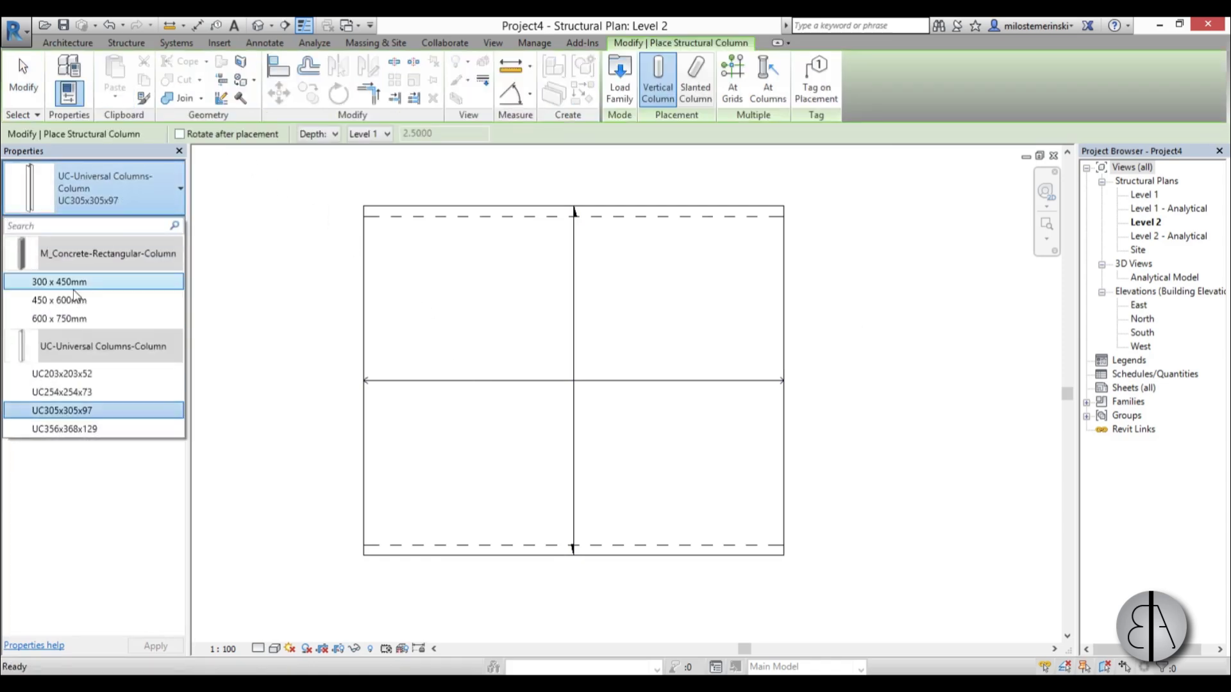
{"action": "left_click", "coordinate": [53, 284]}
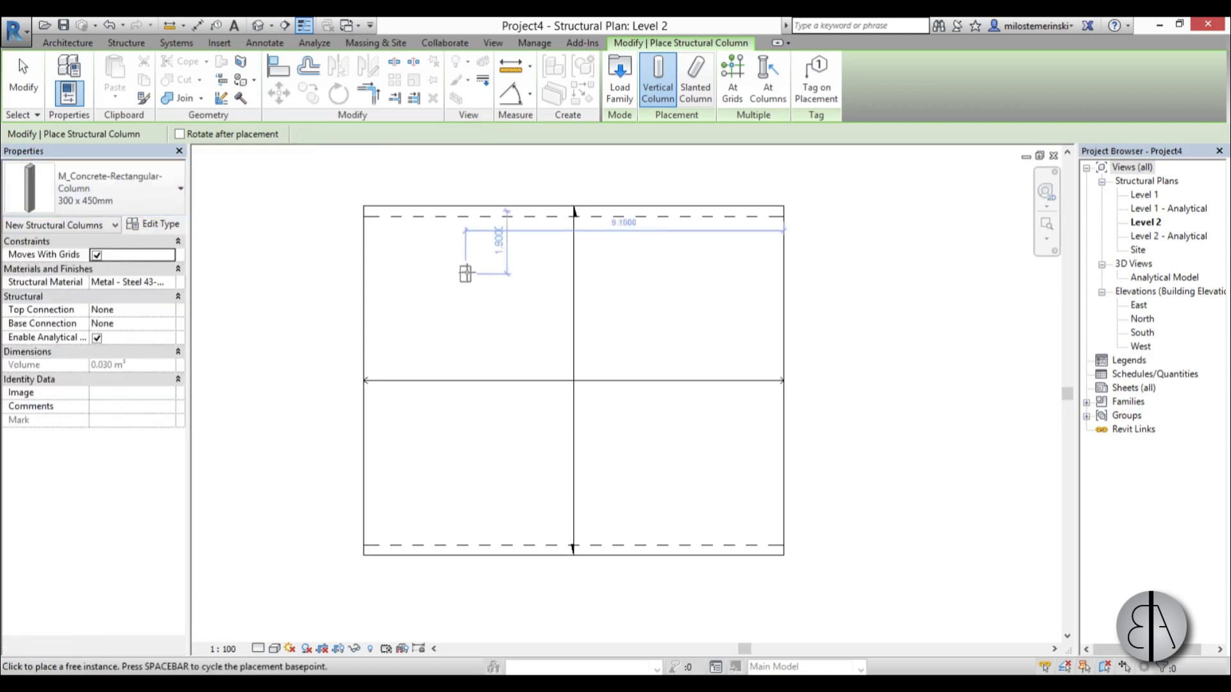
{"action": "scroll", "coordinate": [391, 196], "scroll_direction": "up", "scroll_amount": 3}
{"action": "scroll", "coordinate": [387, 196], "scroll_direction": "up", "scroll_amount": 3}
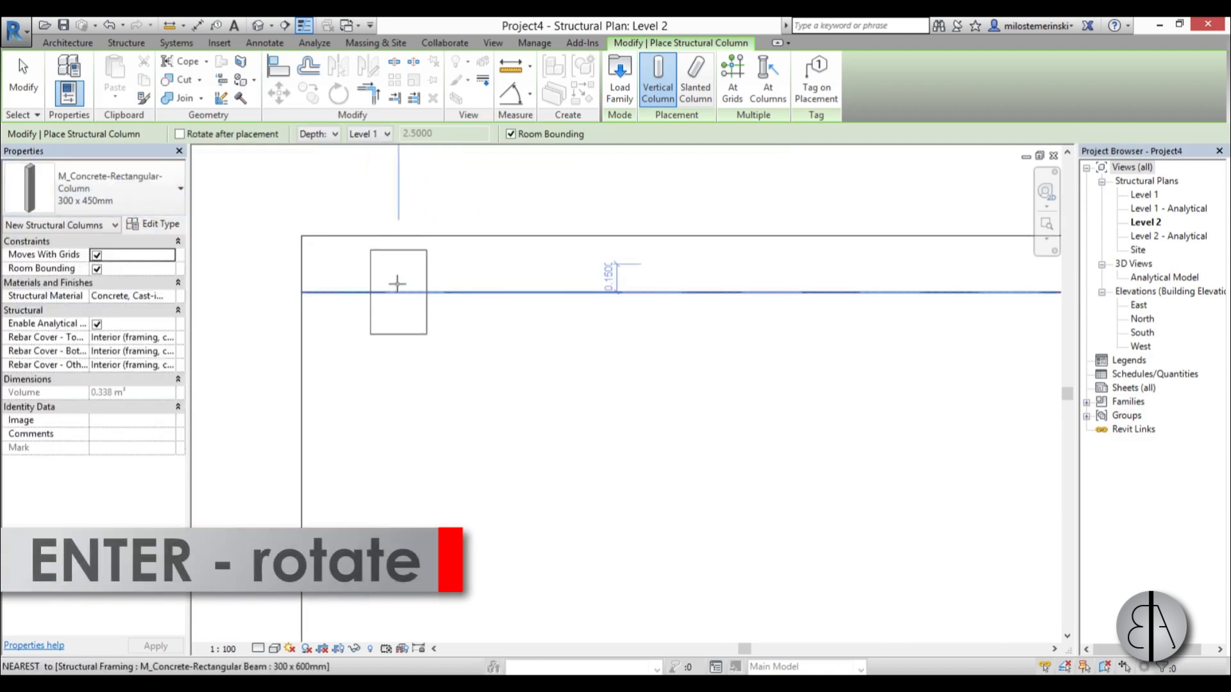
{"action": "key", "text": "space"}
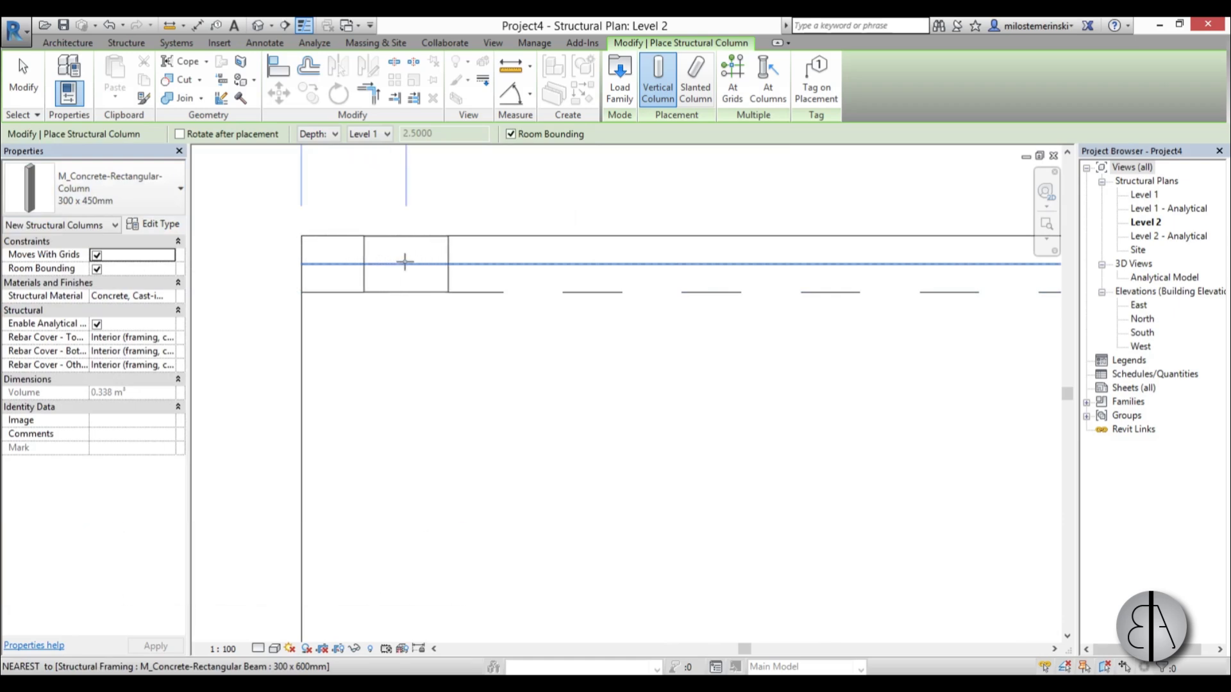
Pan and zoom the plan toward the top beam and the bottom-left grid corner
{"action": "scroll", "coordinate": [536, 399], "scroll_direction": "down", "scroll_amount": 3}
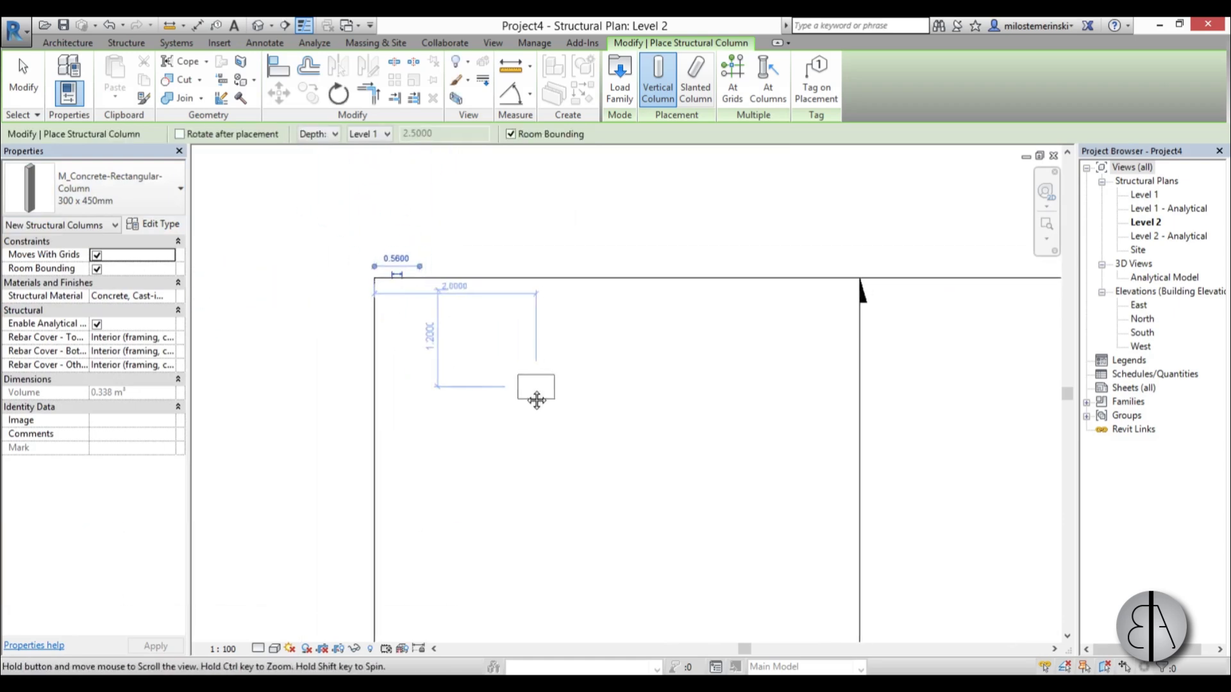
{"action": "scroll", "coordinate": [797, 325], "scroll_direction": "down", "scroll_amount": 2}
{"action": "middle_click_drag", "start_coordinate": [797, 325], "coordinate": [511, 294]}
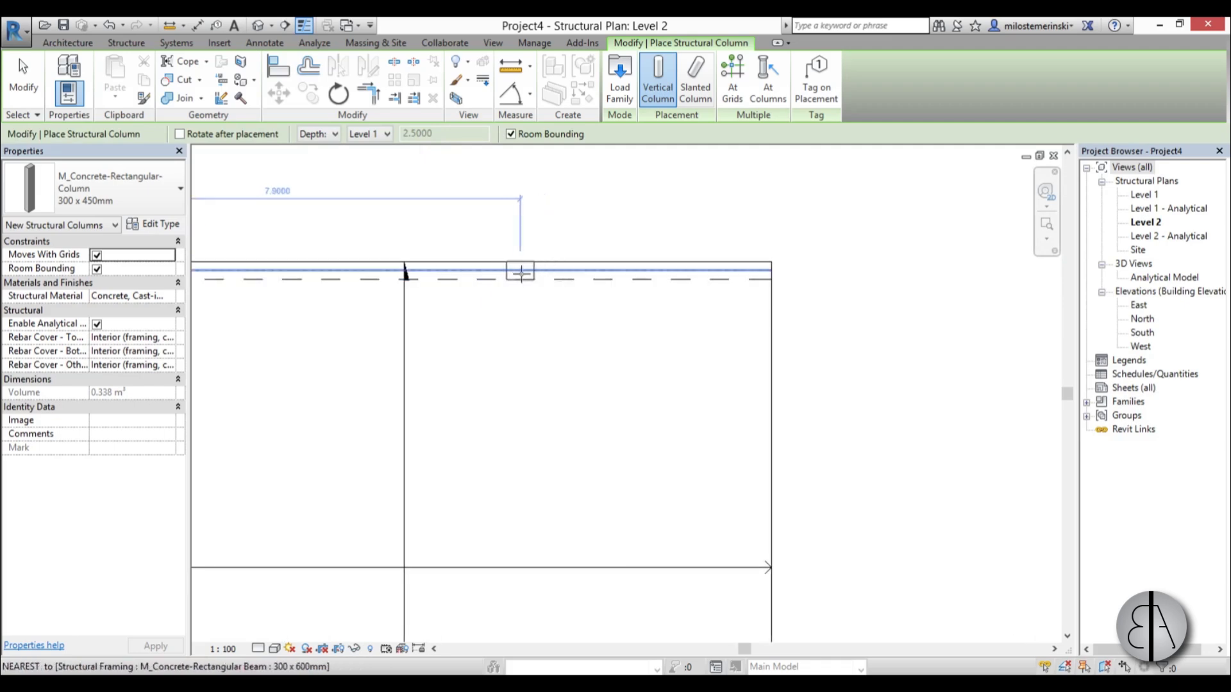
{"action": "scroll", "coordinate": [600, 302], "scroll_direction": "down", "scroll_amount": 3}
{"action": "middle_click_drag", "start_coordinate": [600, 303], "coordinate": [591, 275]}
{"action": "scroll", "coordinate": [399, 426], "scroll_direction": "up", "scroll_amount": 2}
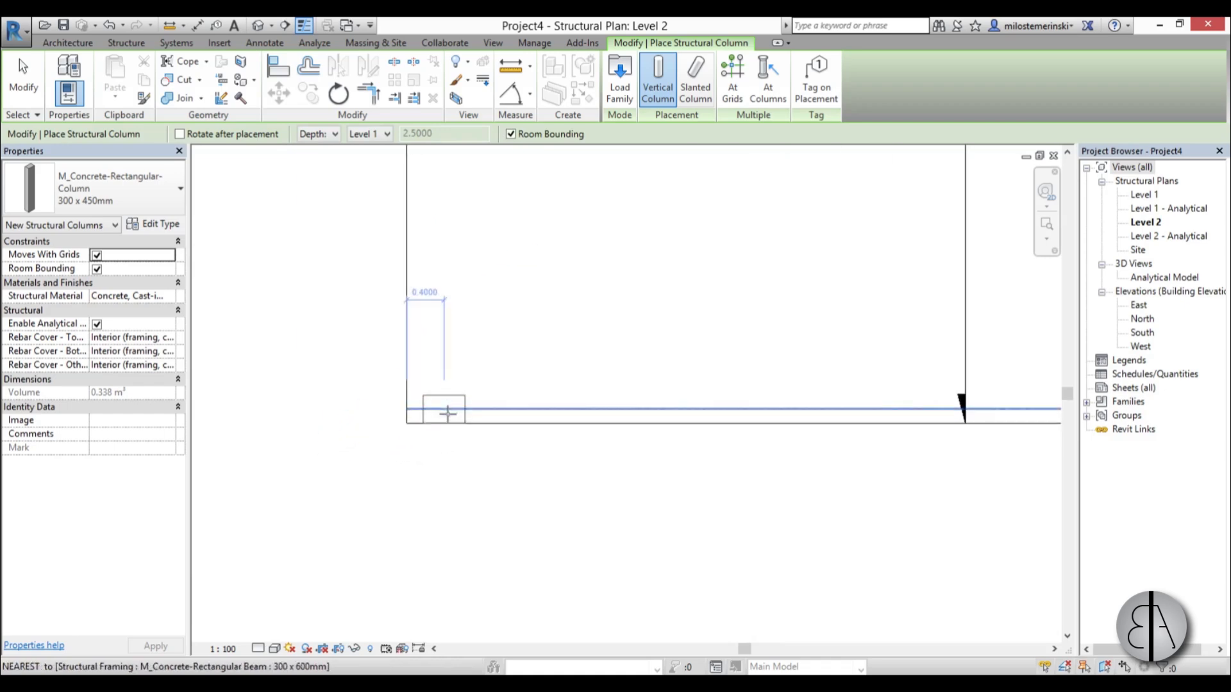
{"action": "scroll", "coordinate": [490, 457], "scroll_direction": "down", "scroll_amount": 2}
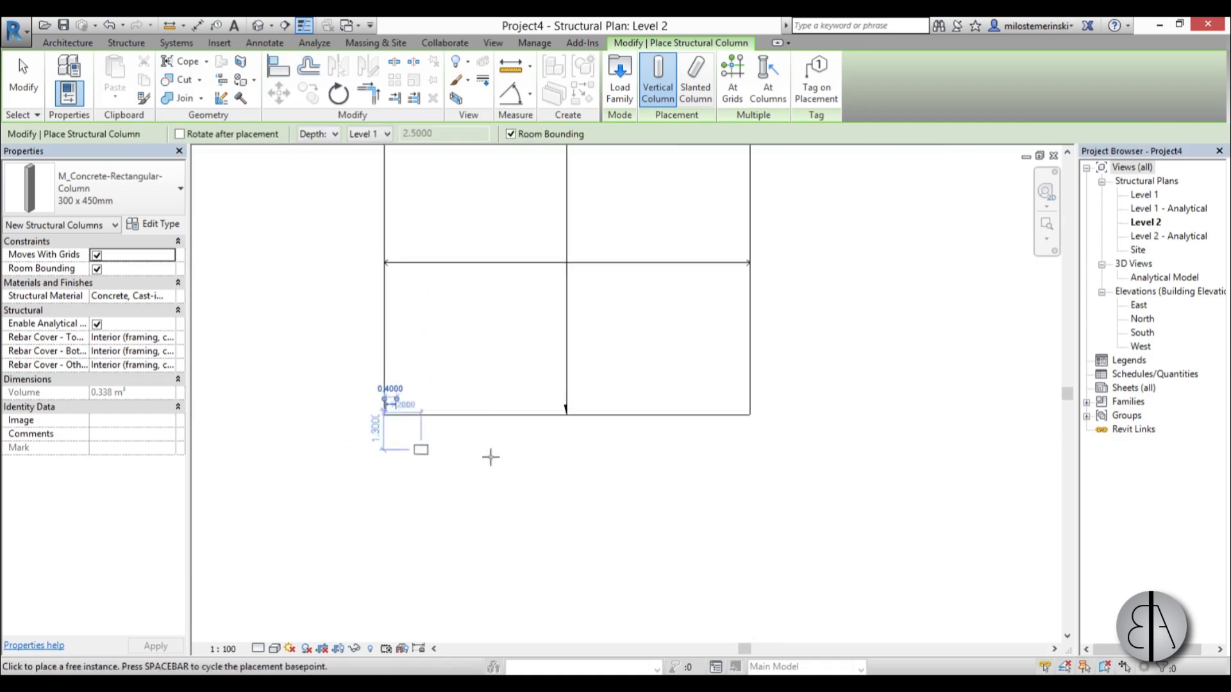
{"action": "scroll", "coordinate": [648, 385], "scroll_direction": "up", "scroll_amount": 2}
{"action": "scroll", "coordinate": [620, 417], "scroll_direction": "down", "scroll_amount": 3}
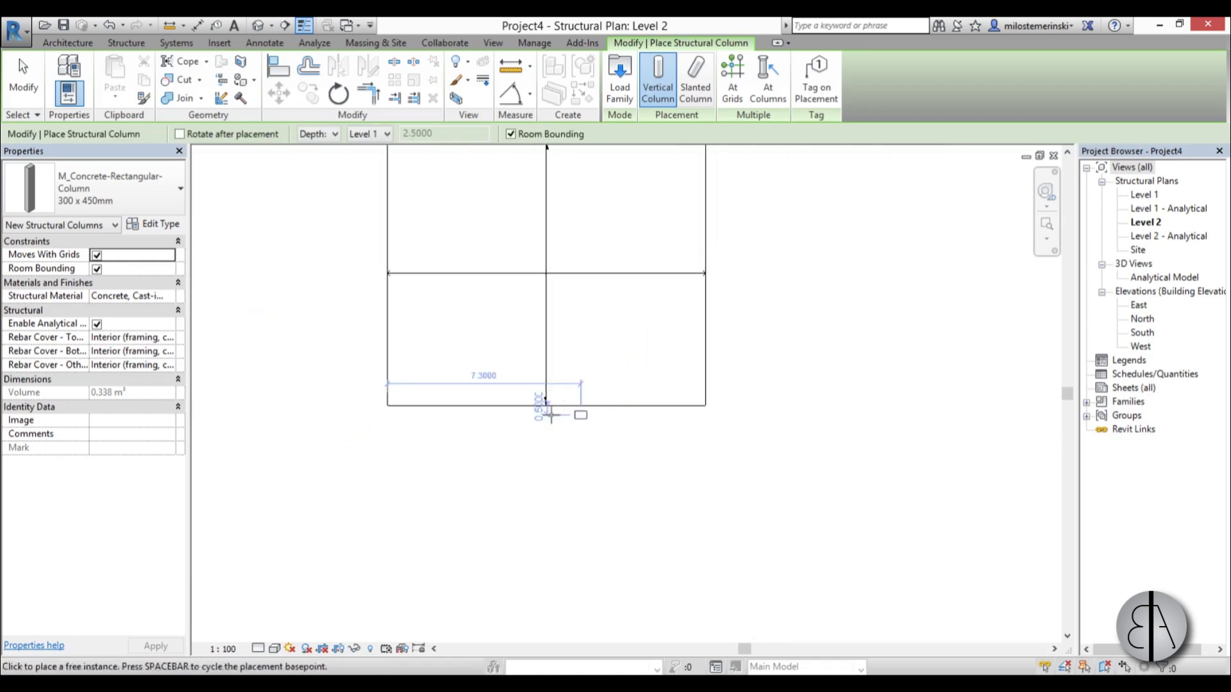
Stop placing columns and cancel an initial Align (AL) attempt
{"action": "key", "text": "Escape"}
{"action": "key", "text": "Escape"}
{"action": "scroll", "coordinate": [302, 383], "scroll_direction": "up", "scroll_amount": 4}
{"action": "key", "text": "a"}
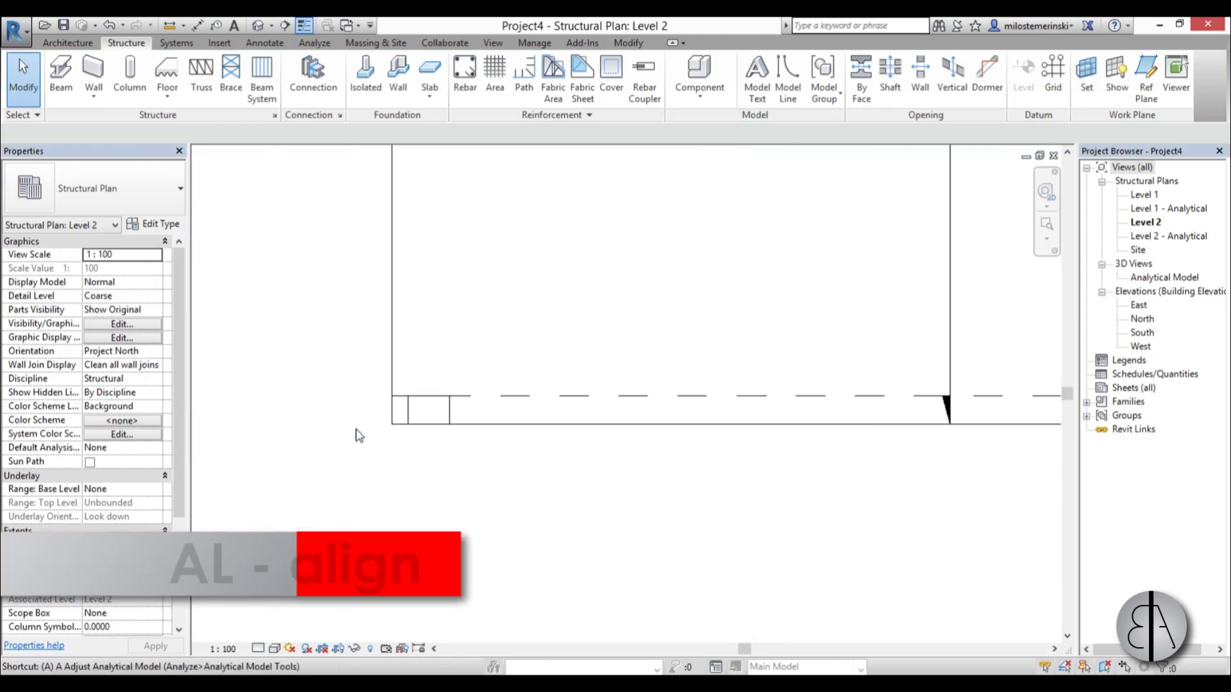
{"action": "key", "text": "l"}
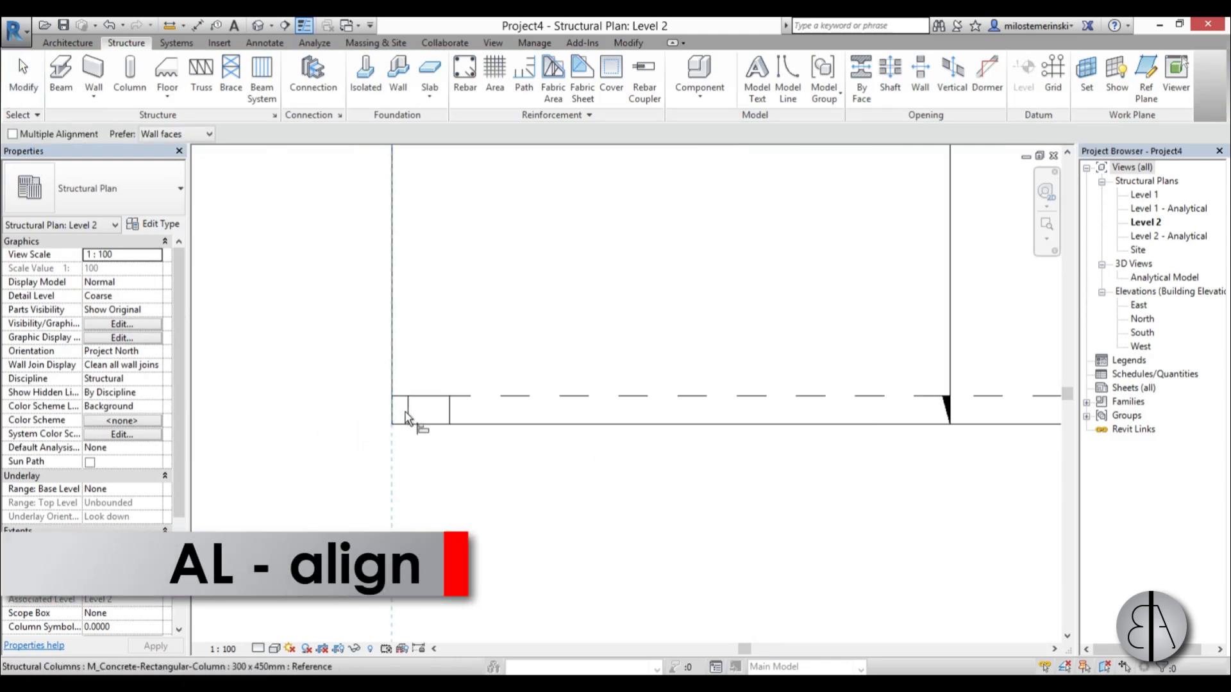
{"action": "scroll", "coordinate": [409, 420], "scroll_direction": "up", "scroll_amount": 2}
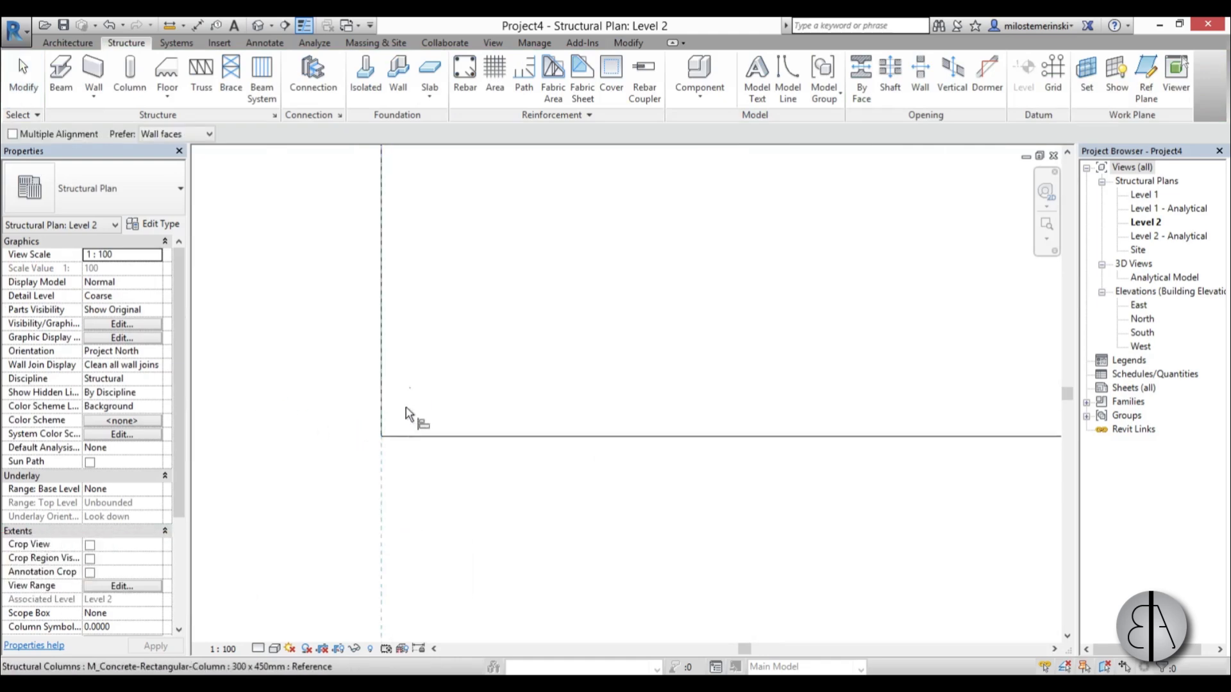
{"action": "key", "text": "Escape"}
{"action": "key", "text": "Escape"}
Move the corner column to the end of the slab edge
{"action": "left_click", "coordinate": [417, 425]}
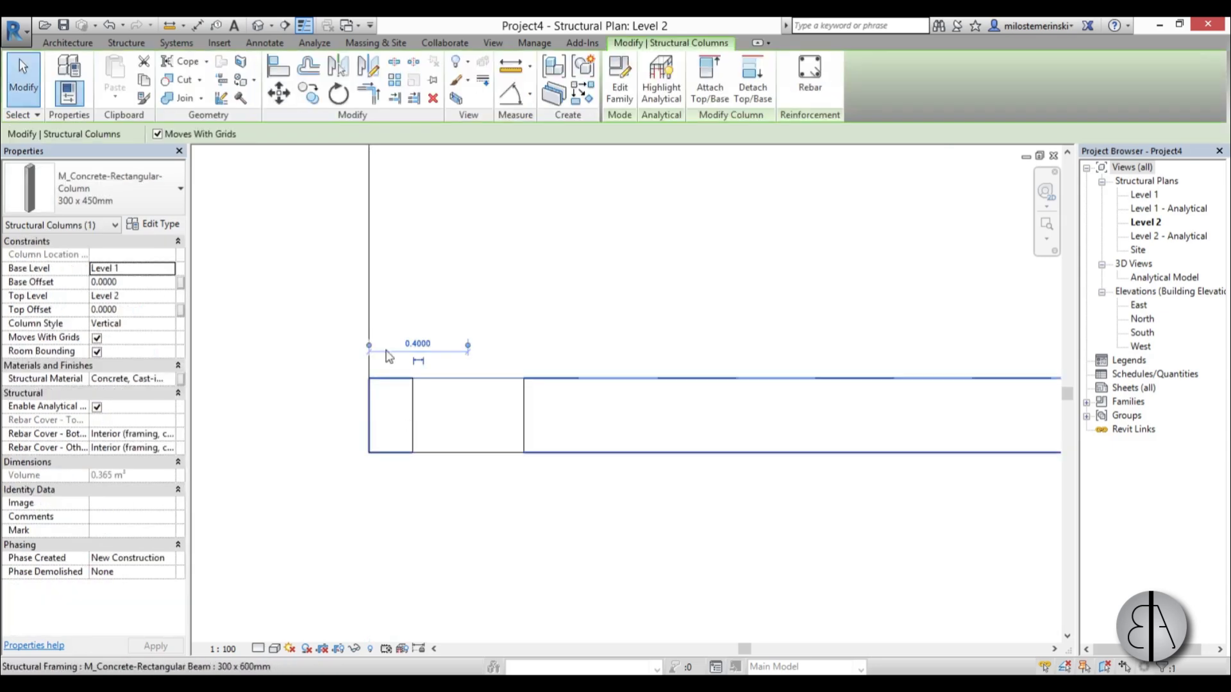
{"action": "left_click", "coordinate": [282, 95]}
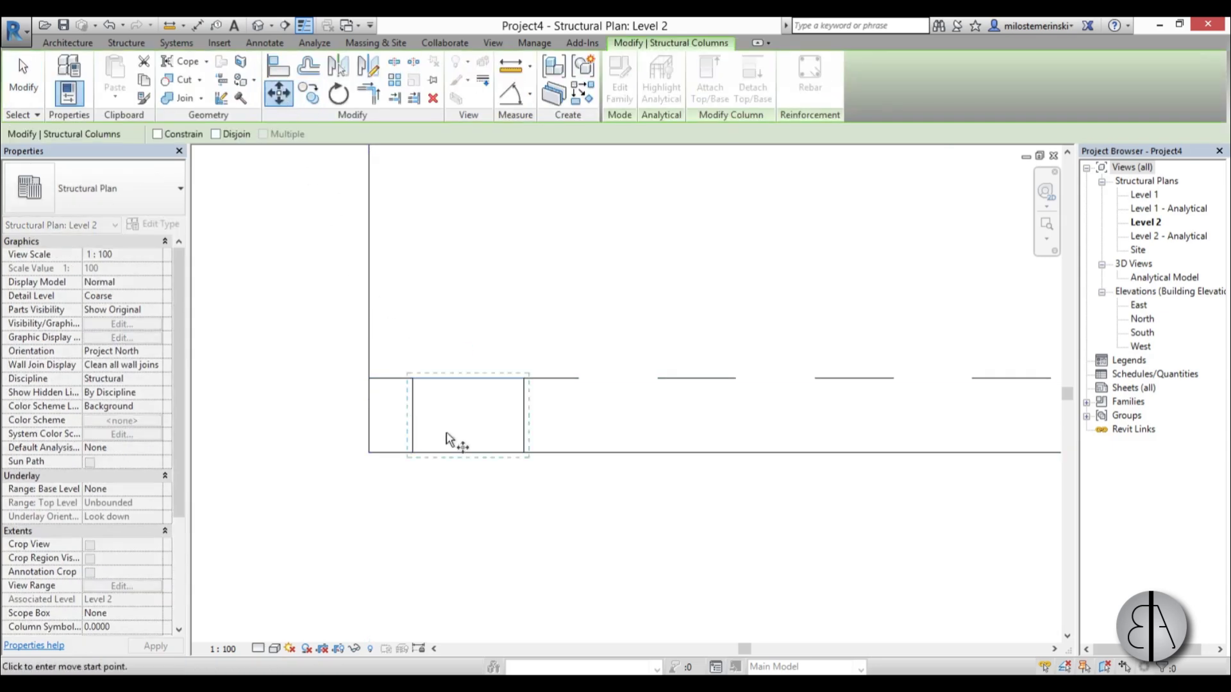
{"action": "left_click", "coordinate": [412, 454]}
{"action": "left_click", "coordinate": [369, 453]}
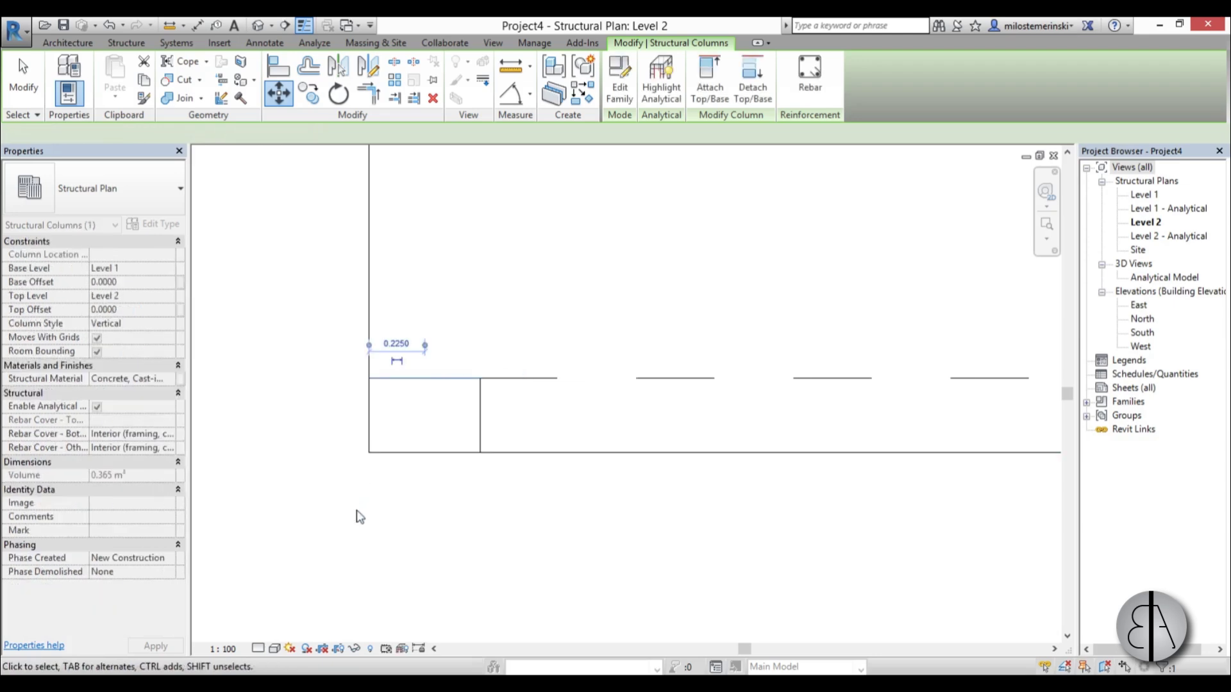
{"action": "scroll", "coordinate": [439, 472], "scroll_direction": "up", "scroll_amount": 2}
{"action": "middle_click_drag", "start_coordinate": [440, 472], "coordinate": [405, 306]}
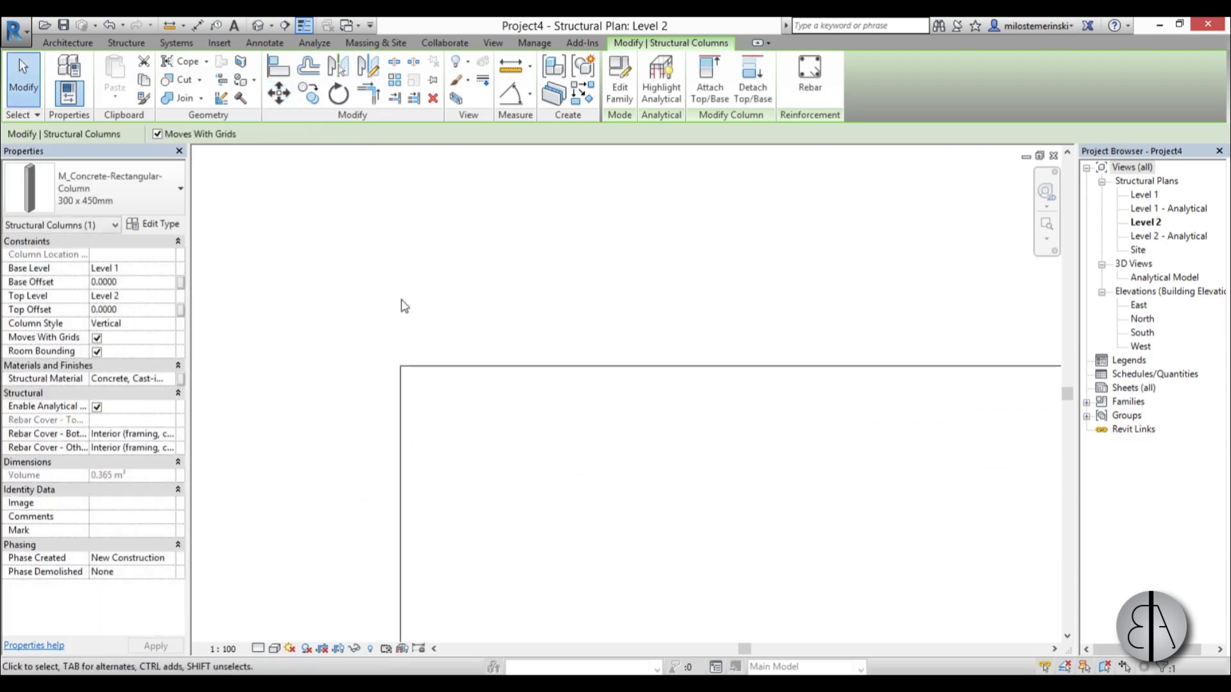
{"action": "left_click", "coordinate": [453, 398]}
Move the corner column again so it sits flush with the slab edge
{"action": "left_click", "coordinate": [456, 378]}
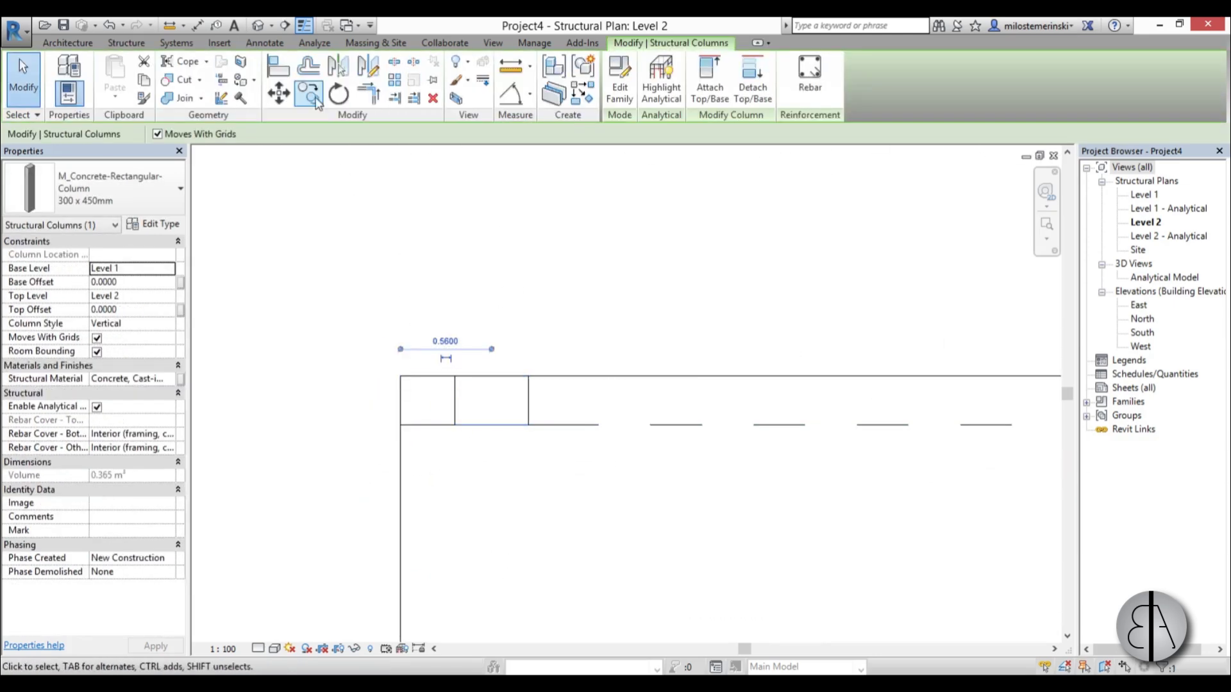
{"action": "left_click", "coordinate": [280, 97]}
{"action": "left_click", "coordinate": [455, 376]}
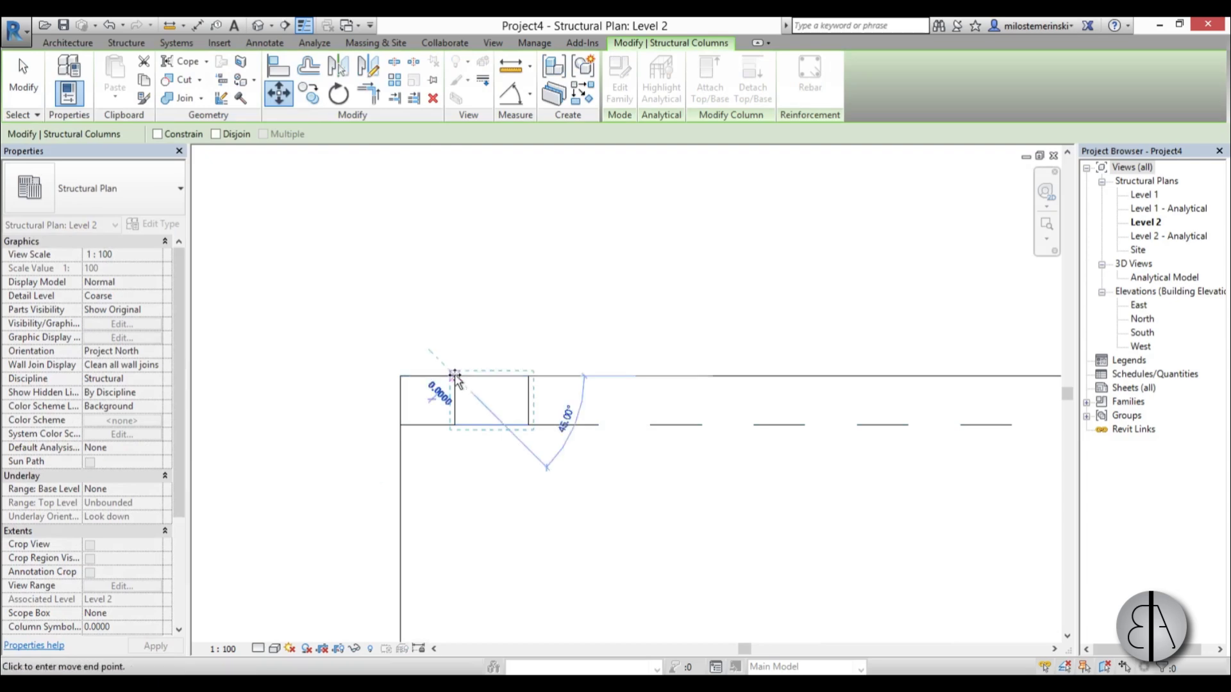
{"action": "left_click", "coordinate": [399, 343]}
{"action": "scroll", "coordinate": [742, 343], "scroll_direction": "down", "scroll_amount": 2}
{"action": "key", "text": "Escape"}
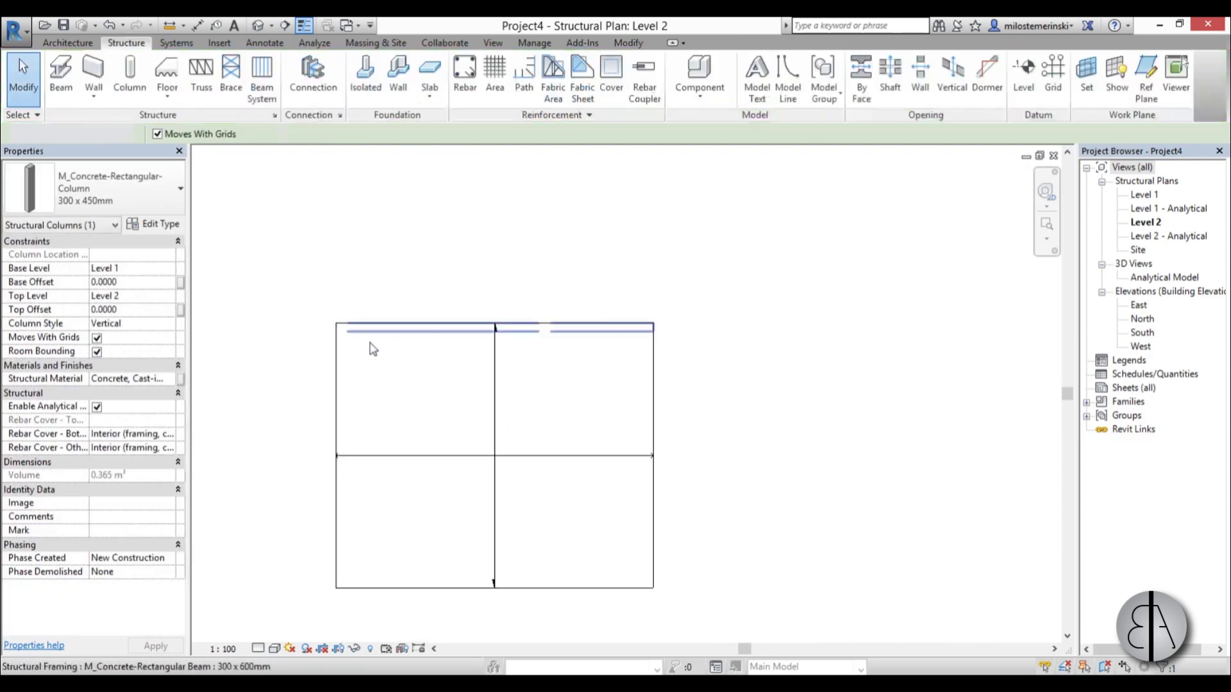
Align the lower middle column to the upper column's centreline
{"action": "middle_click_drag", "start_coordinate": [577, 384], "coordinate": [602, 396]}
{"action": "scroll", "coordinate": [537, 493], "scroll_direction": "up", "scroll_amount": 2}
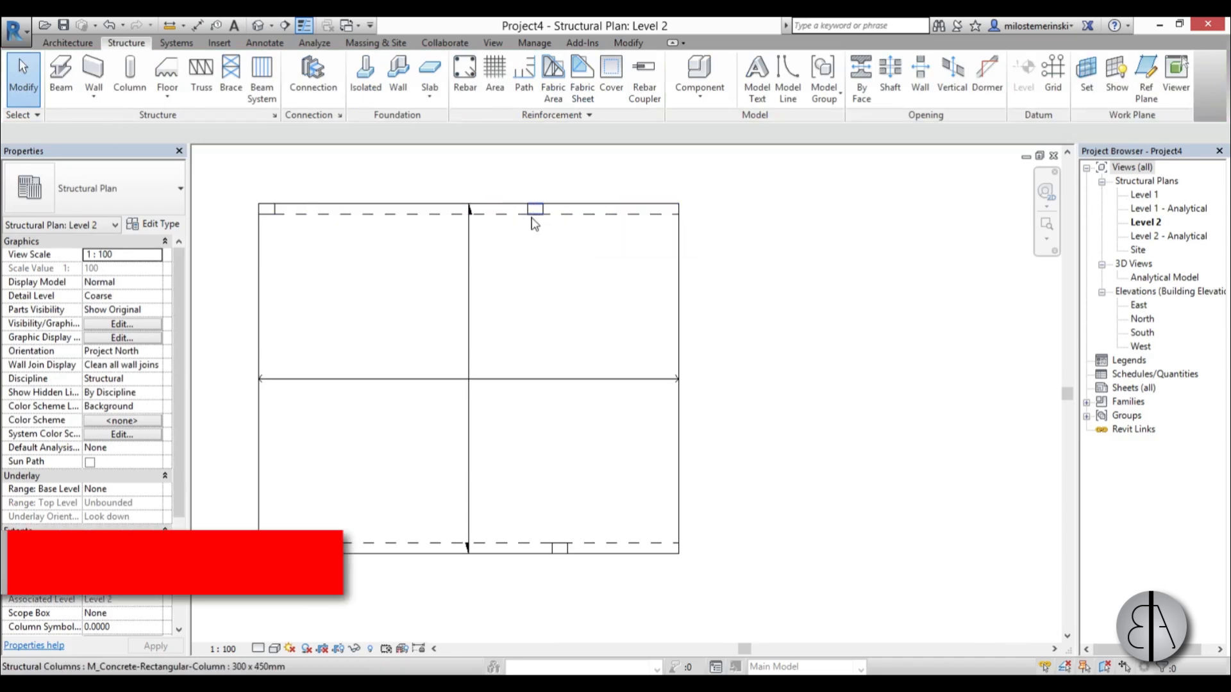
{"action": "key", "text": "a"}
{"action": "key", "text": "l"}
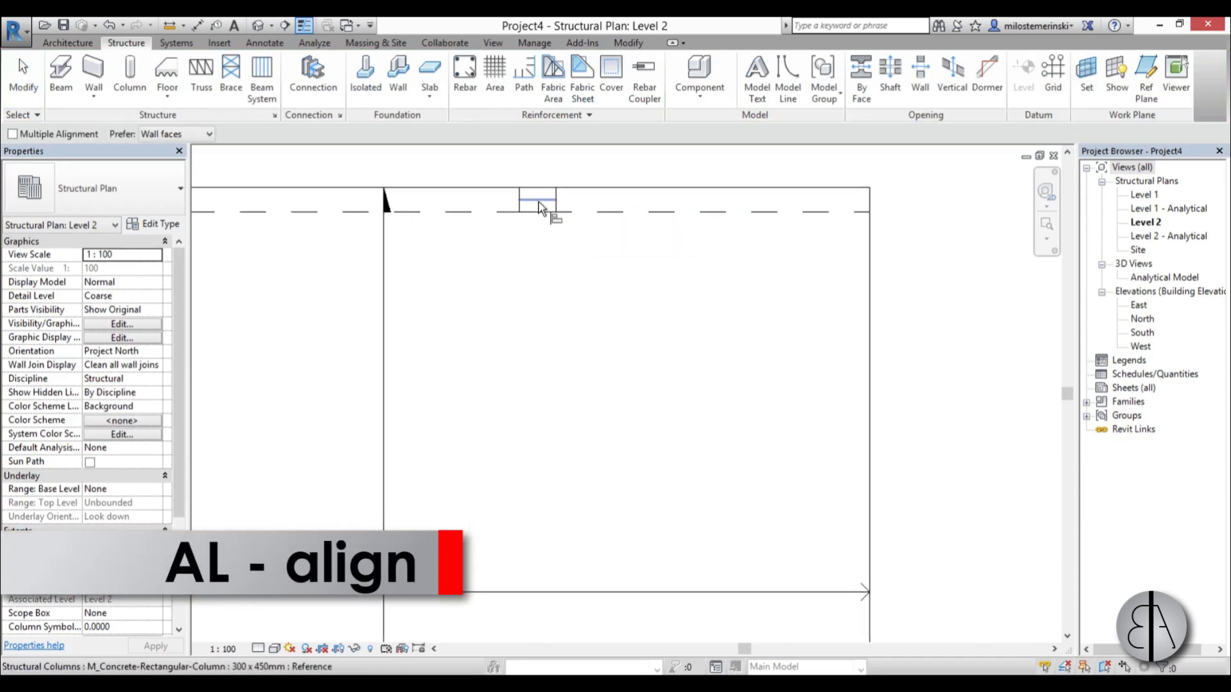
{"action": "left_click", "coordinate": [537, 215]}
{"action": "scroll", "coordinate": [537, 214], "scroll_direction": "up", "scroll_amount": 1}
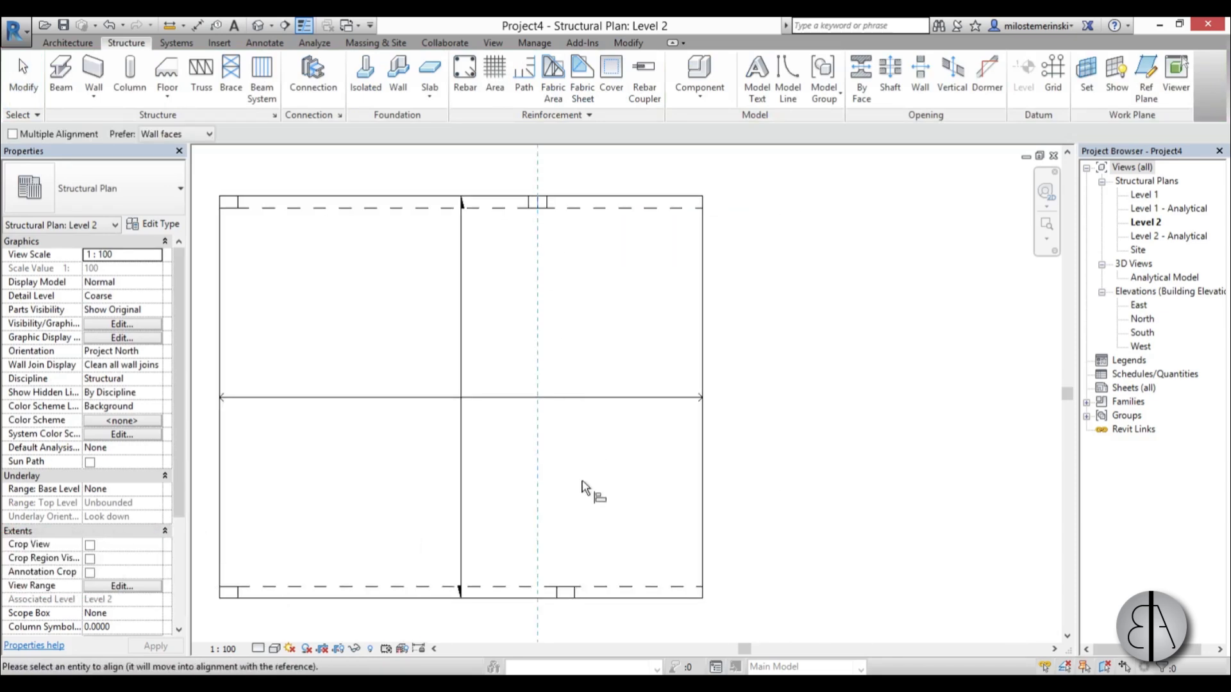
{"action": "left_click", "coordinate": [573, 597]}
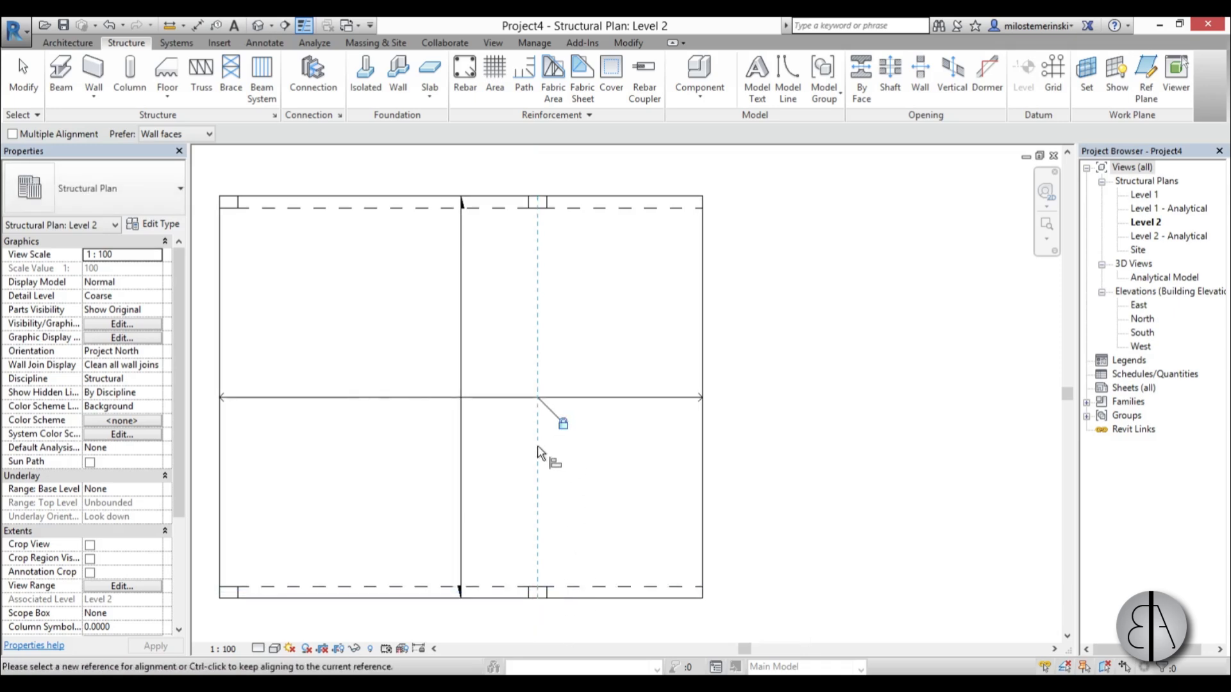
{"action": "scroll", "coordinate": [585, 322], "scroll_direction": "down", "scroll_amount": 3}
{"action": "key", "text": "Escape"}
{"action": "key", "text": "Escape"}
{"action": "middle_click_drag", "start_coordinate": [574, 345], "coordinate": [567, 359]}
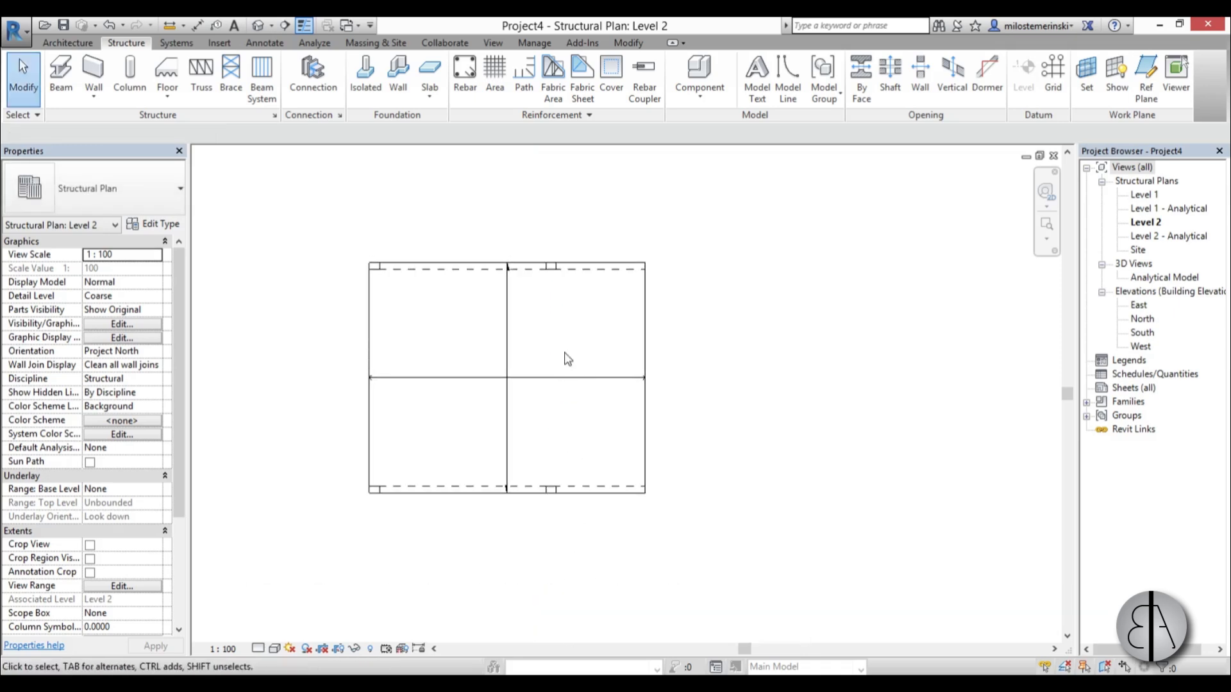
{"action": "left_click", "coordinate": [1101, 264]}
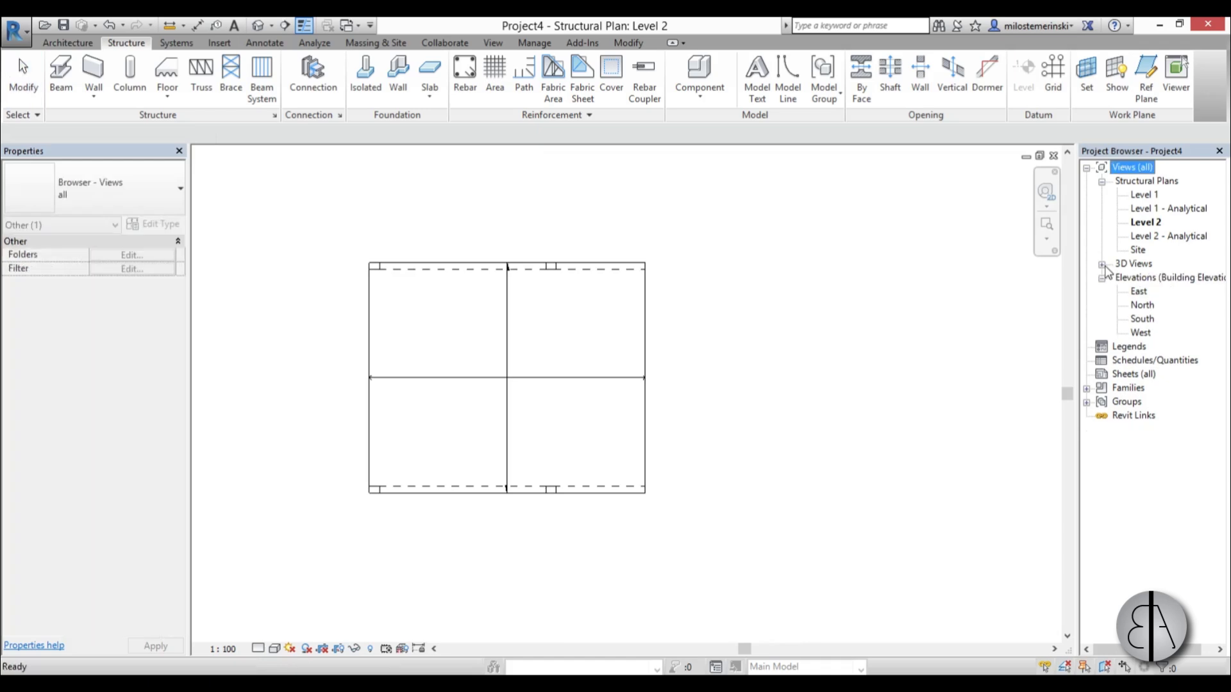
{"action": "left_click", "coordinate": [1102, 264]}
{"action": "left_click", "coordinate": [257, 27]}
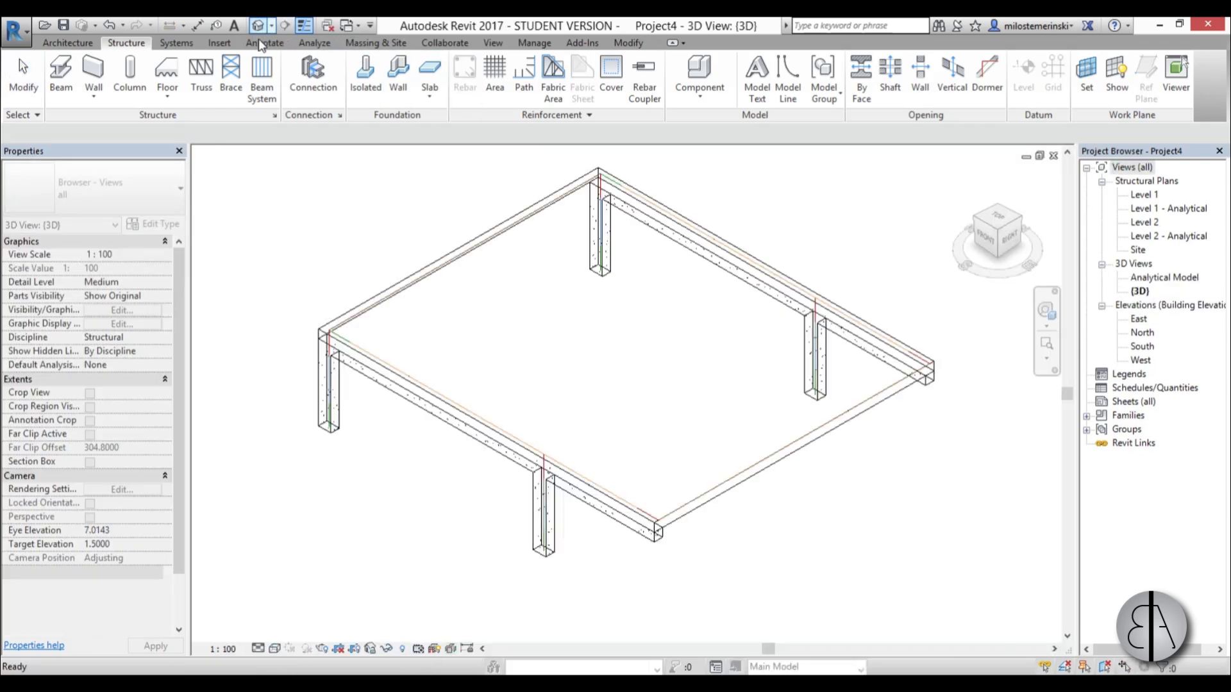
{"action": "middle_click_drag", "start_coordinate": [654, 485], "coordinate": [705, 502], "text": "shift"}
{"action": "scroll", "coordinate": [654, 433], "scroll_direction": "up", "scroll_amount": 3}
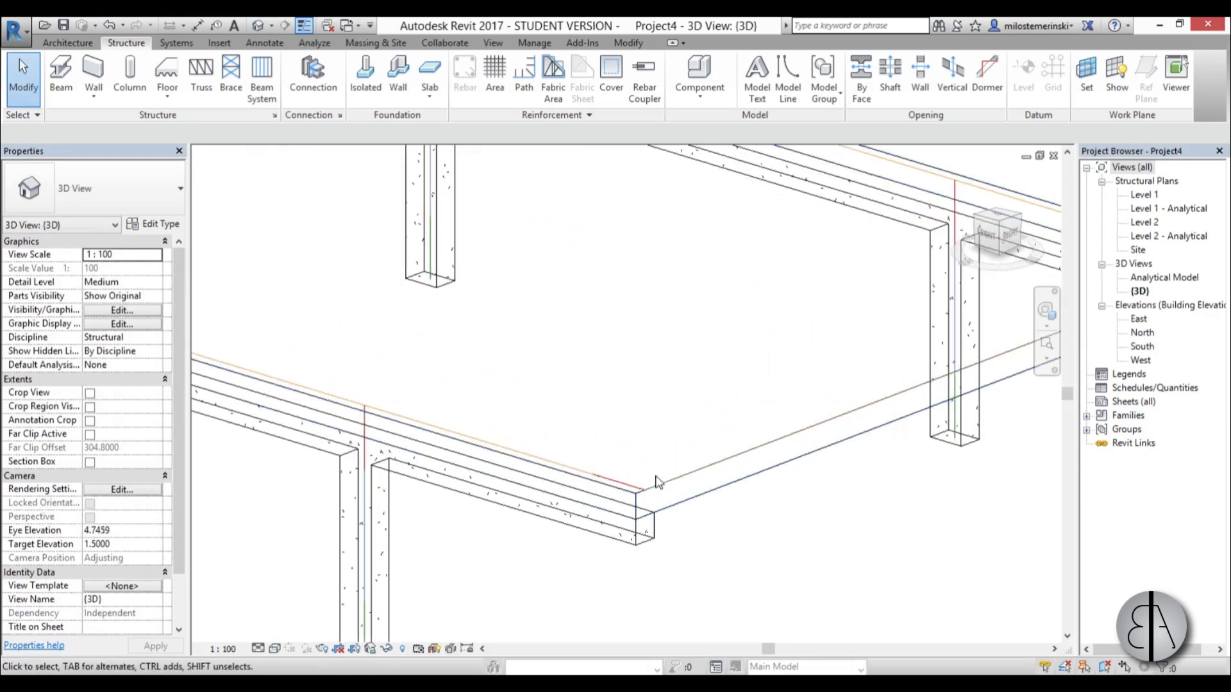
{"action": "scroll", "coordinate": [657, 482], "scroll_direction": "down", "scroll_amount": 3}
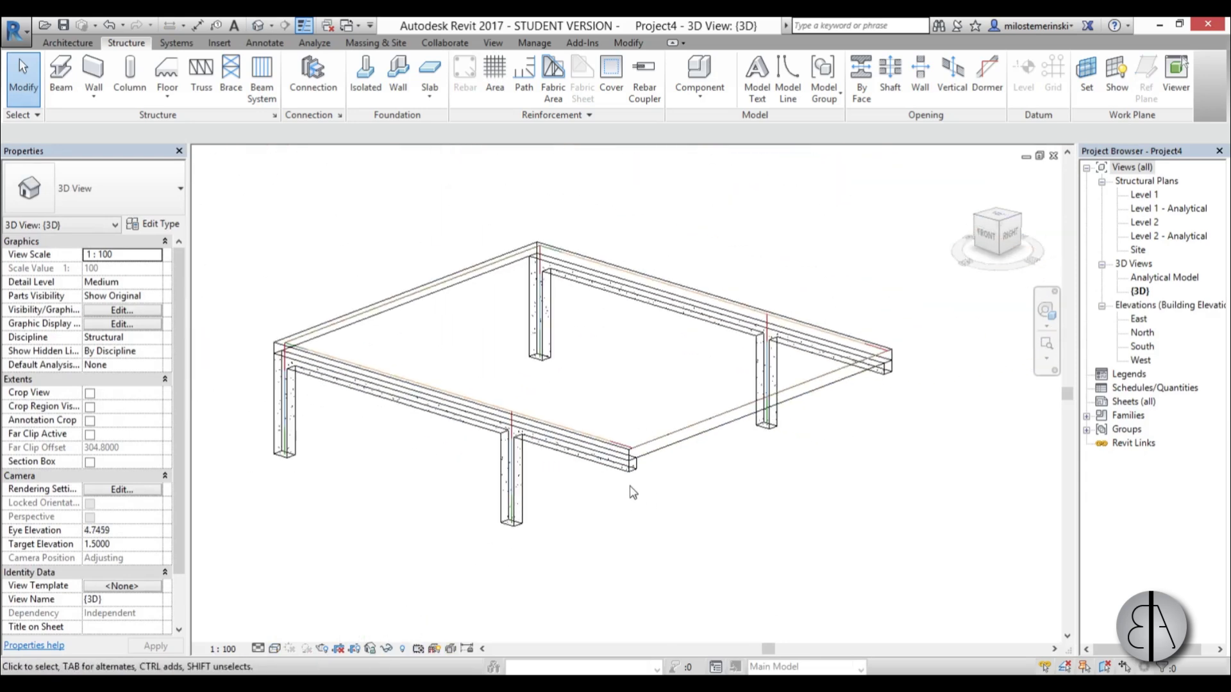
{"action": "scroll", "coordinate": [560, 494], "scroll_direction": "up", "scroll_amount": 6}
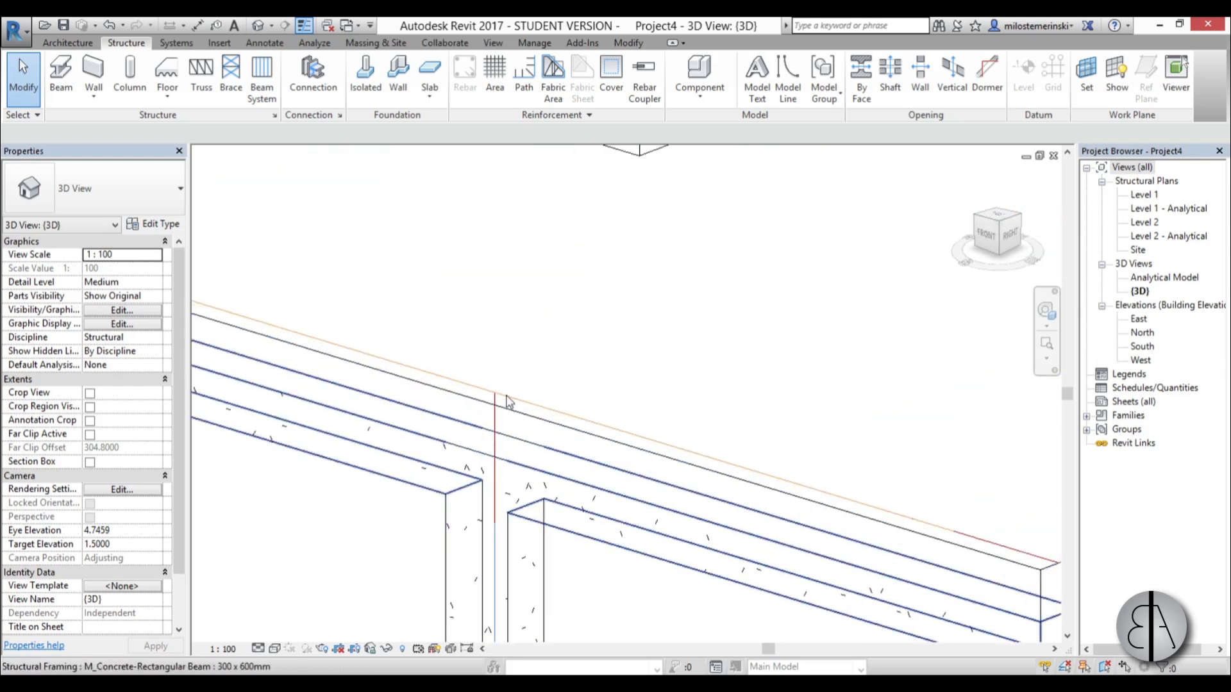
{"action": "scroll", "coordinate": [506, 401], "scroll_direction": "down", "scroll_amount": 5}
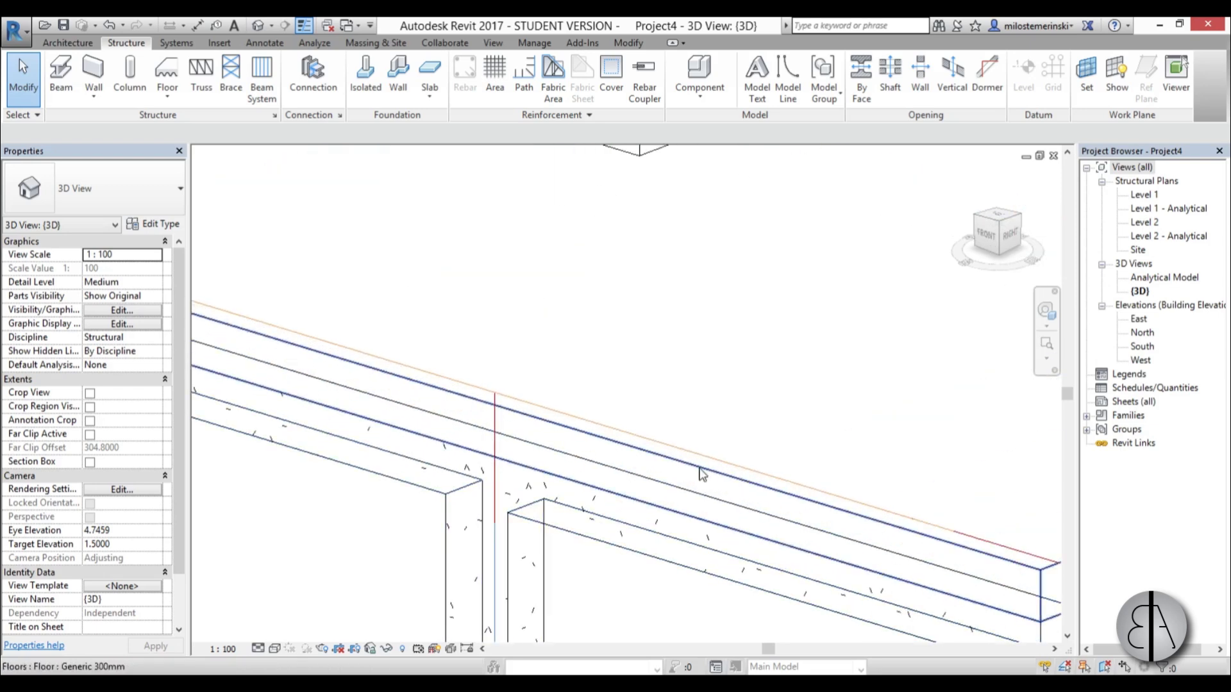
{"action": "double_click", "coordinate": [1166, 278]}
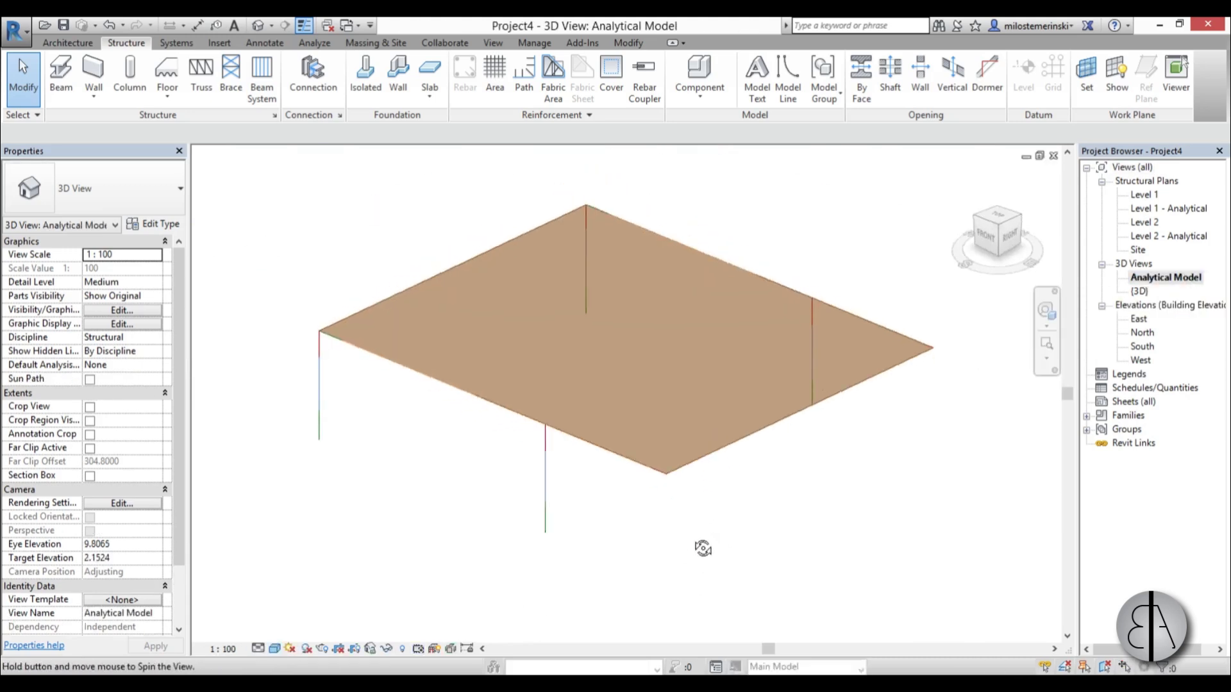
{"action": "middle_click_drag", "start_coordinate": [703, 549], "coordinate": [715, 487], "text": "shift"}
{"action": "left_click", "coordinate": [563, 453]}
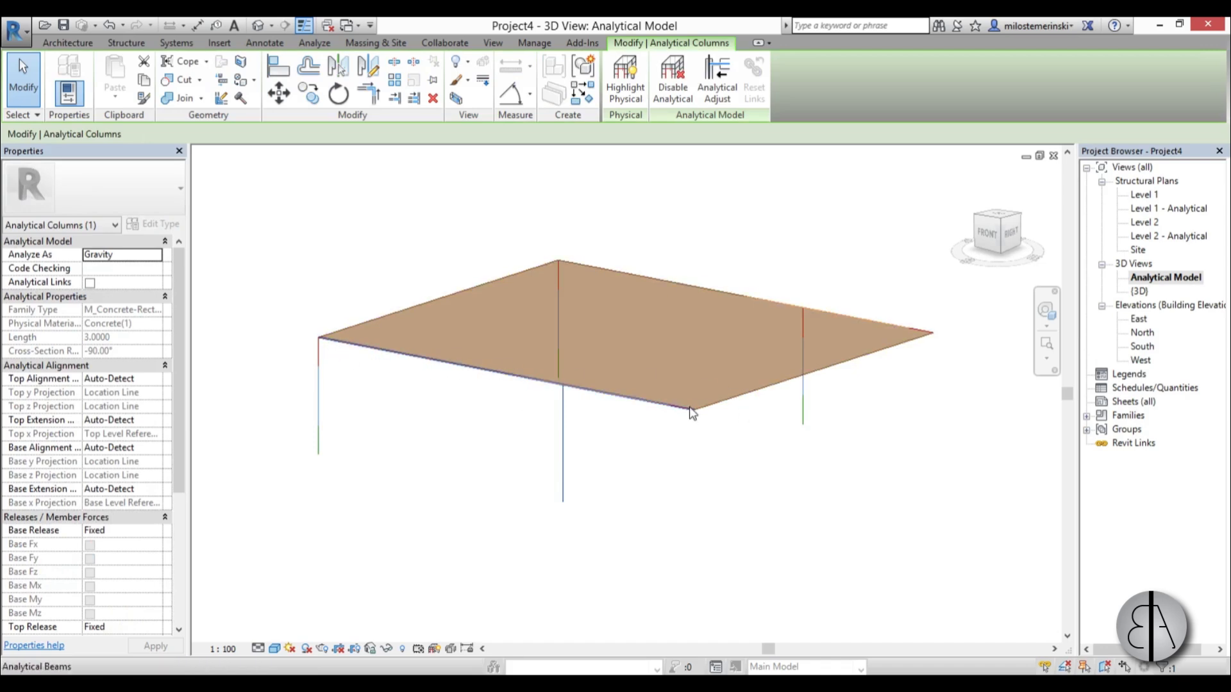
{"action": "left_click", "coordinate": [728, 412]}
{"action": "left_click", "coordinate": [742, 402]}
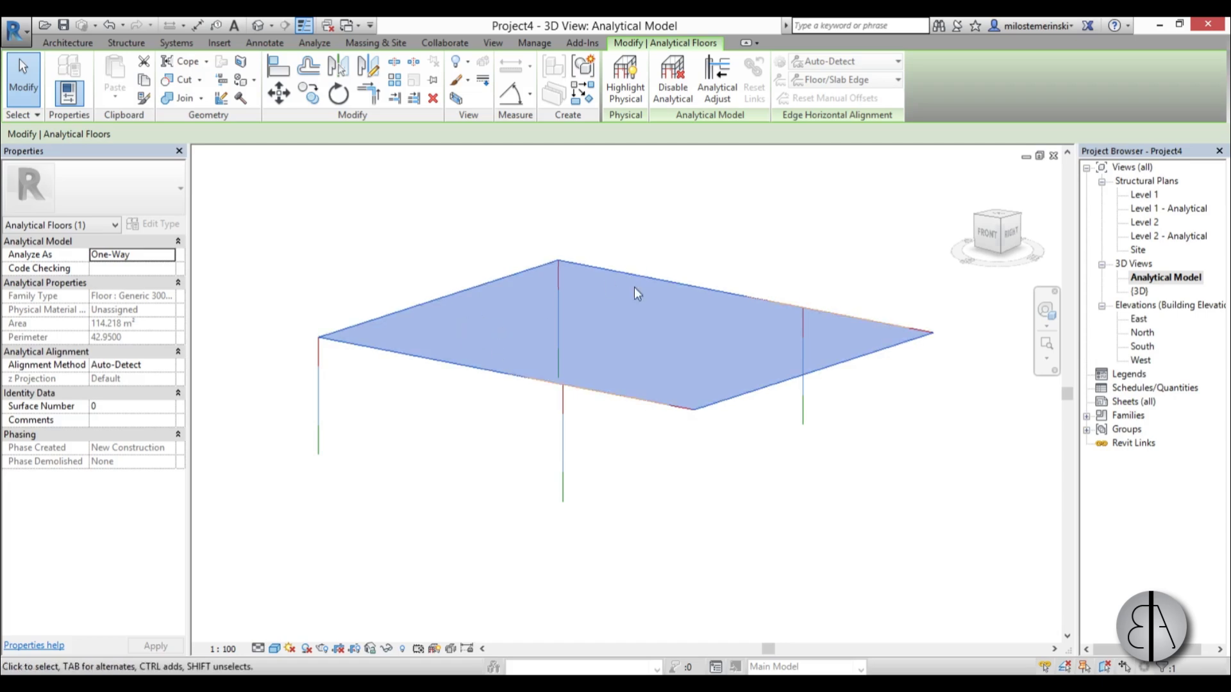
{"action": "double_click", "coordinate": [1141, 290]}
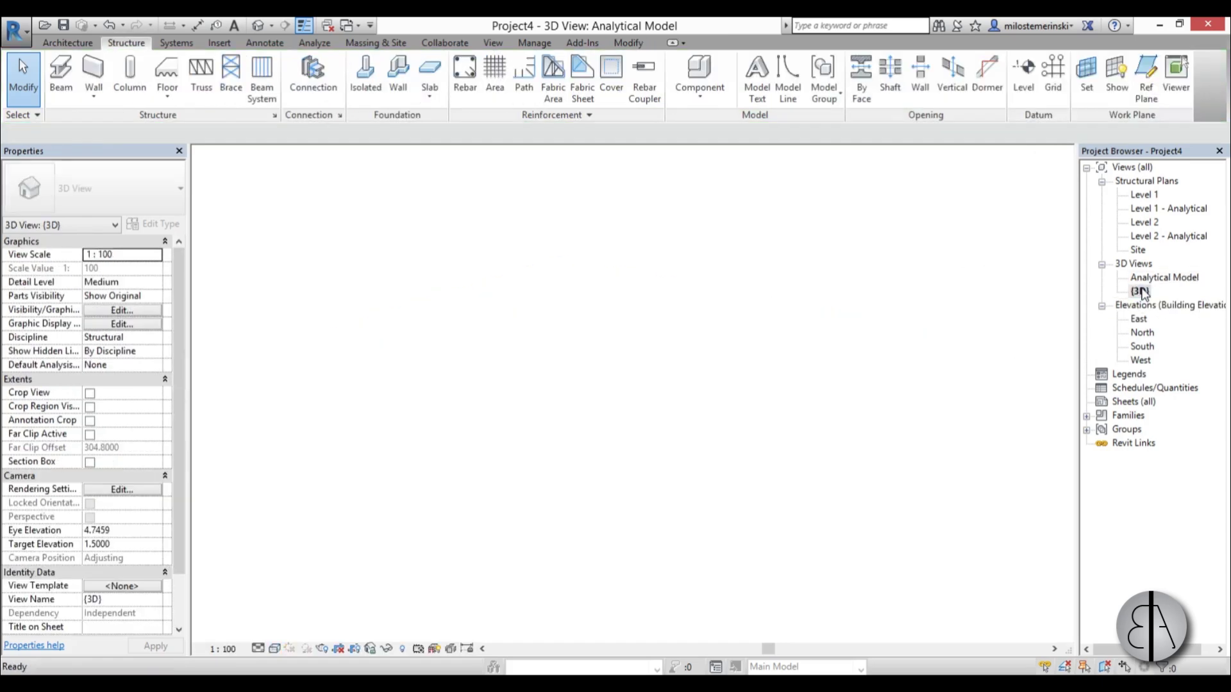
Check the properties and structural material of a beam and a column
{"action": "middle_click_drag", "start_coordinate": [755, 544], "coordinate": [693, 506], "text": "shift"}
{"action": "left_click", "coordinate": [693, 506]}
{"action": "left_click", "coordinate": [673, 463]}
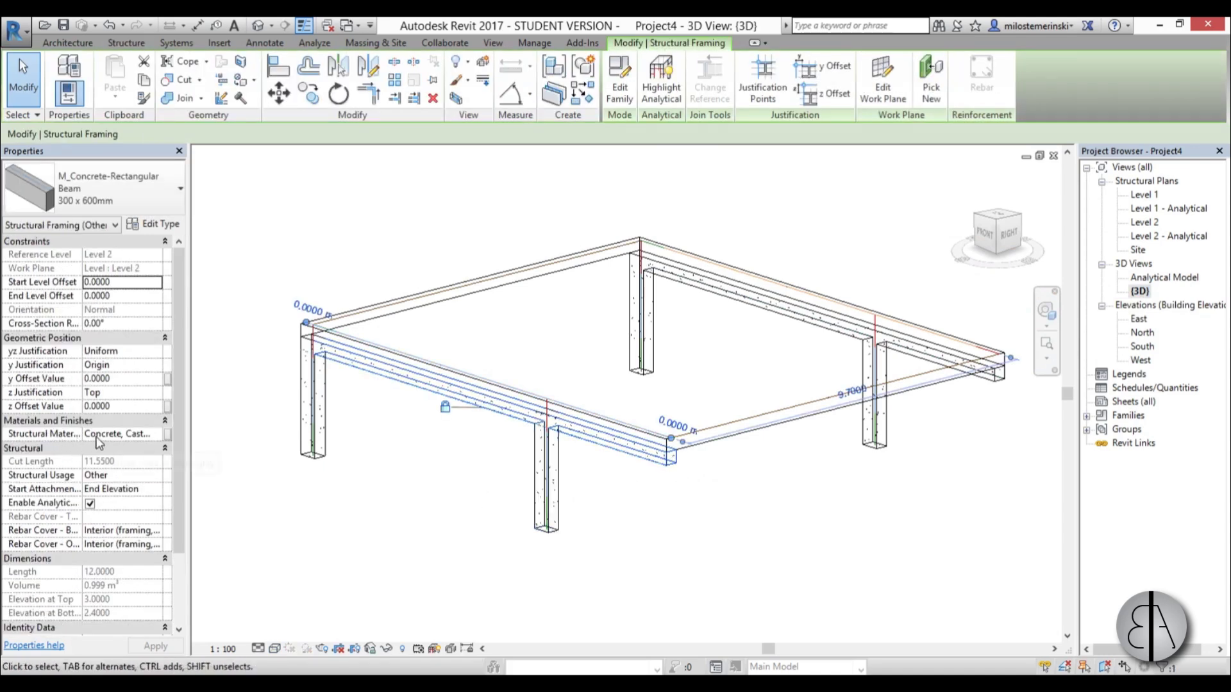
{"action": "left_click", "coordinate": [370, 516]}
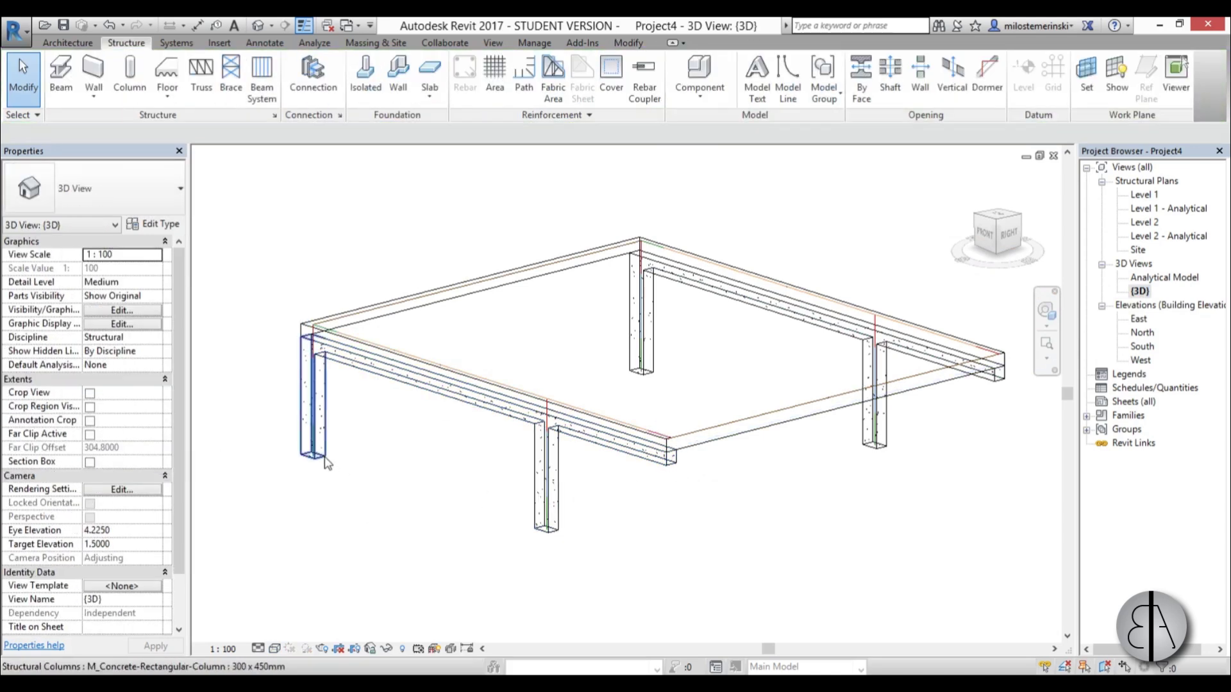
{"action": "left_click", "coordinate": [317, 397]}
{"action": "left_click", "coordinate": [133, 380]}
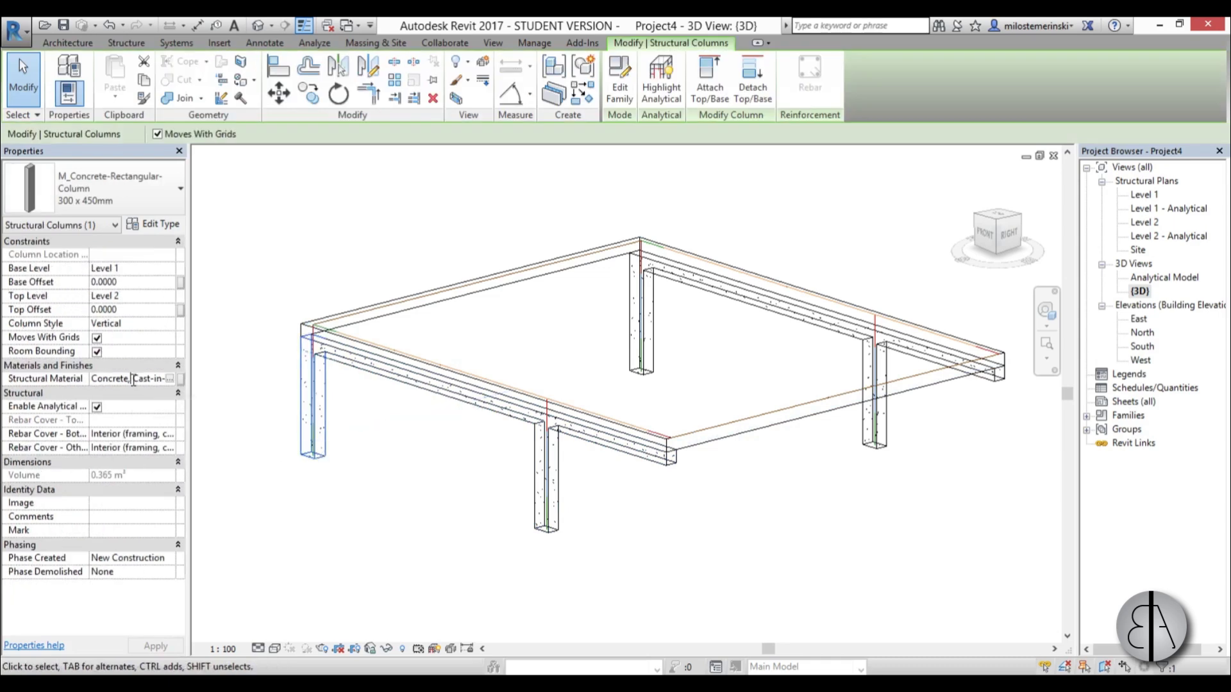
{"action": "left_click", "coordinate": [397, 416]}
Duplicate the slab's floor type as 'con 300mm'
{"action": "left_click", "coordinate": [734, 428]}
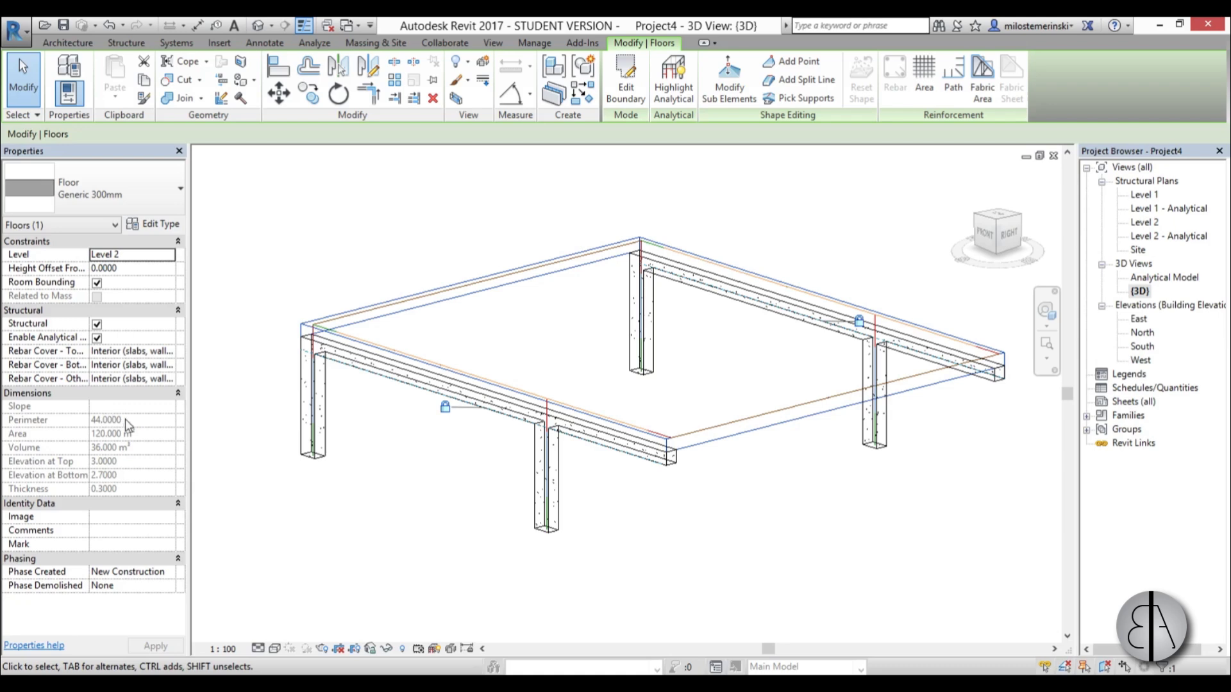
{"action": "left_click", "coordinate": [157, 225]}
{"action": "left_click", "coordinate": [1097, 197]}
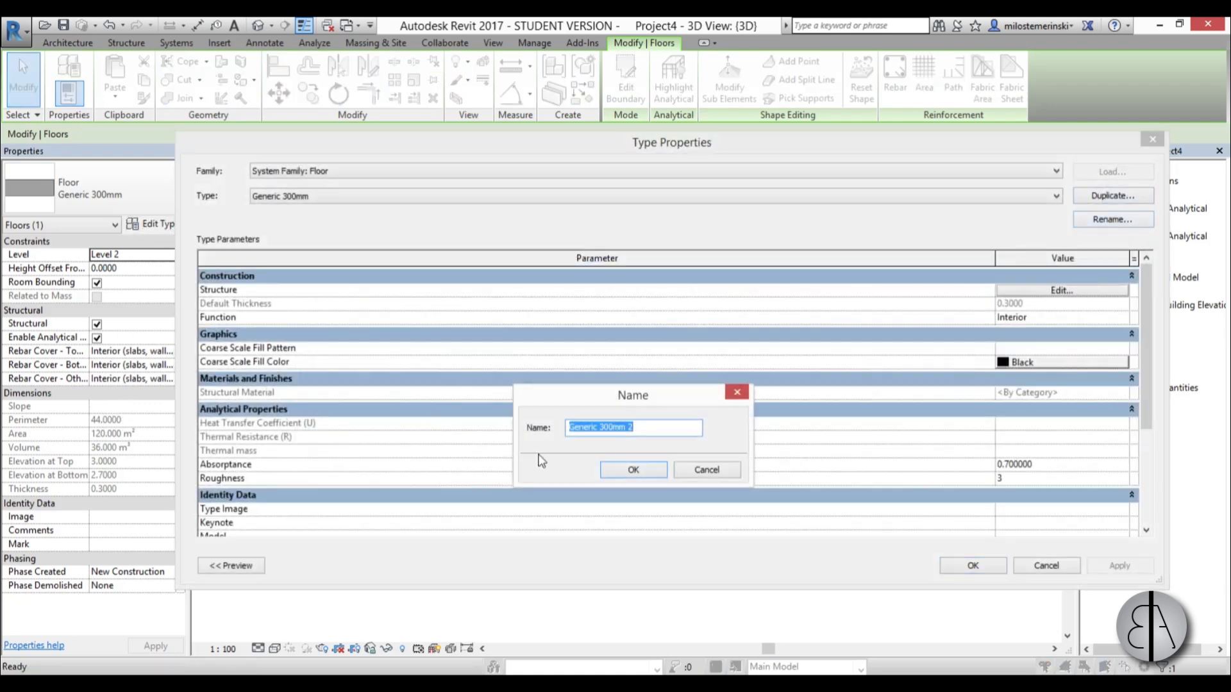
{"action": "left_click_drag", "start_coordinate": [598, 427], "coordinate": [482, 434]}
{"action": "type", "text": "con 300mm"}
{"action": "left_click", "coordinate": [630, 471]}
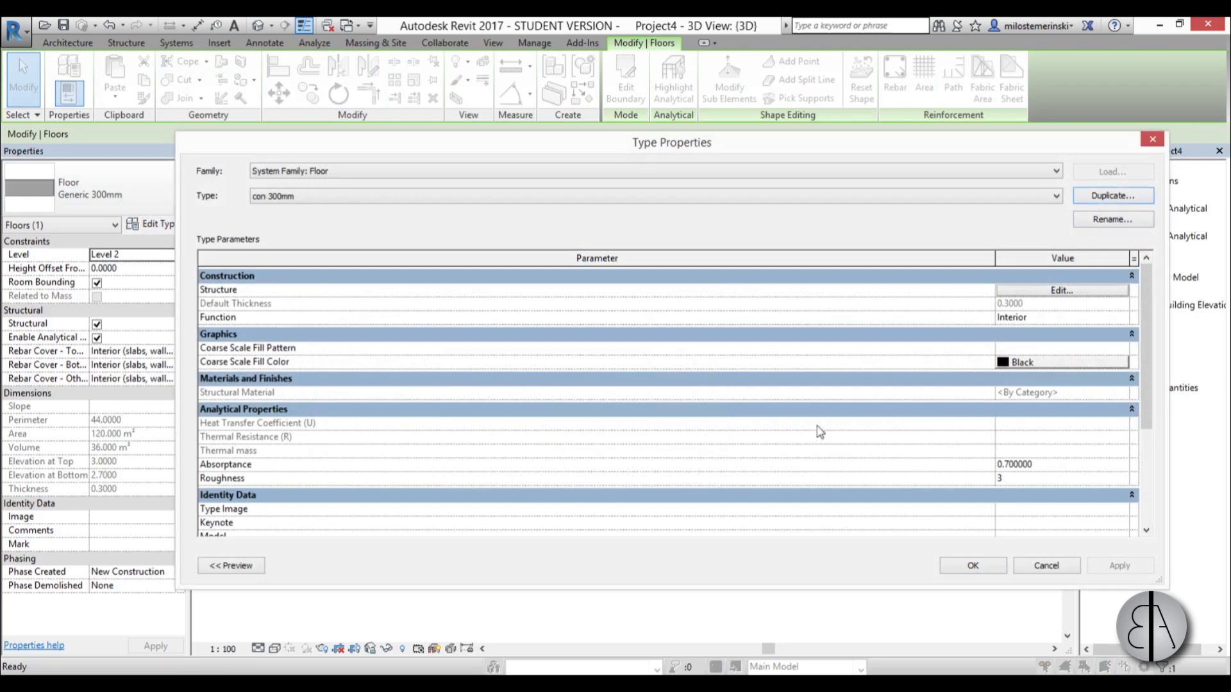
Set the structure layer material to Concrete, Cast-in-Place gray and apply the type
{"action": "left_click", "coordinate": [1100, 289]}
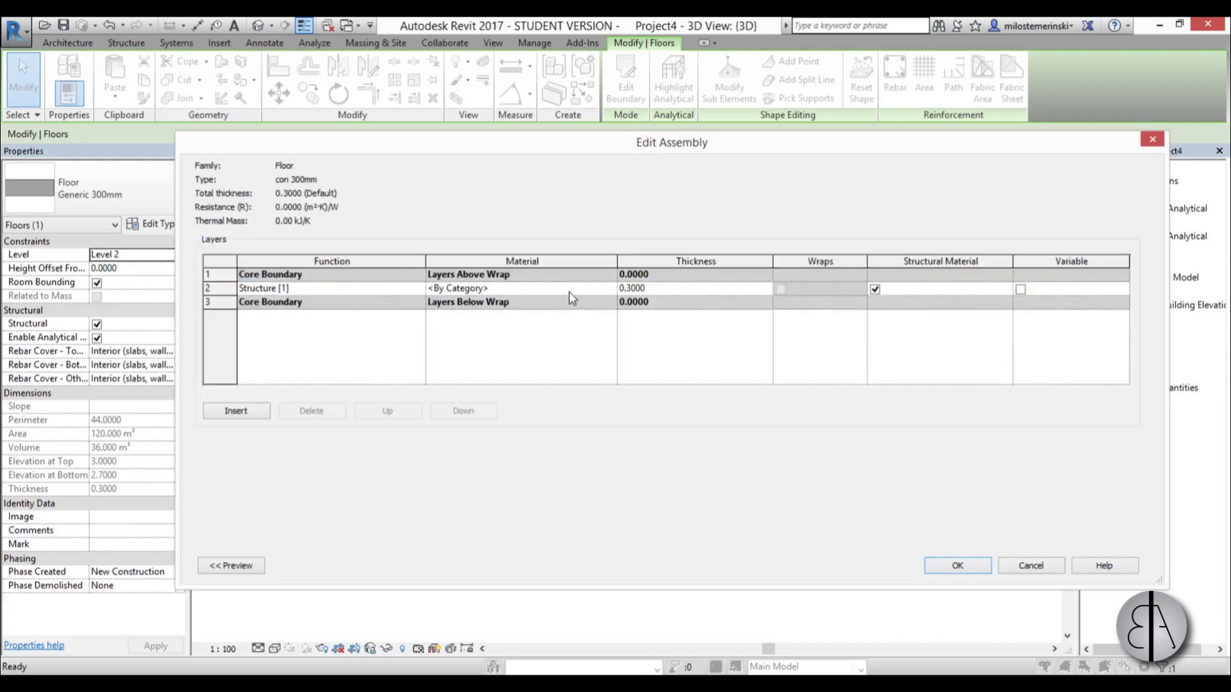
{"action": "left_click", "coordinate": [612, 288]}
{"action": "left_click", "coordinate": [611, 289]}
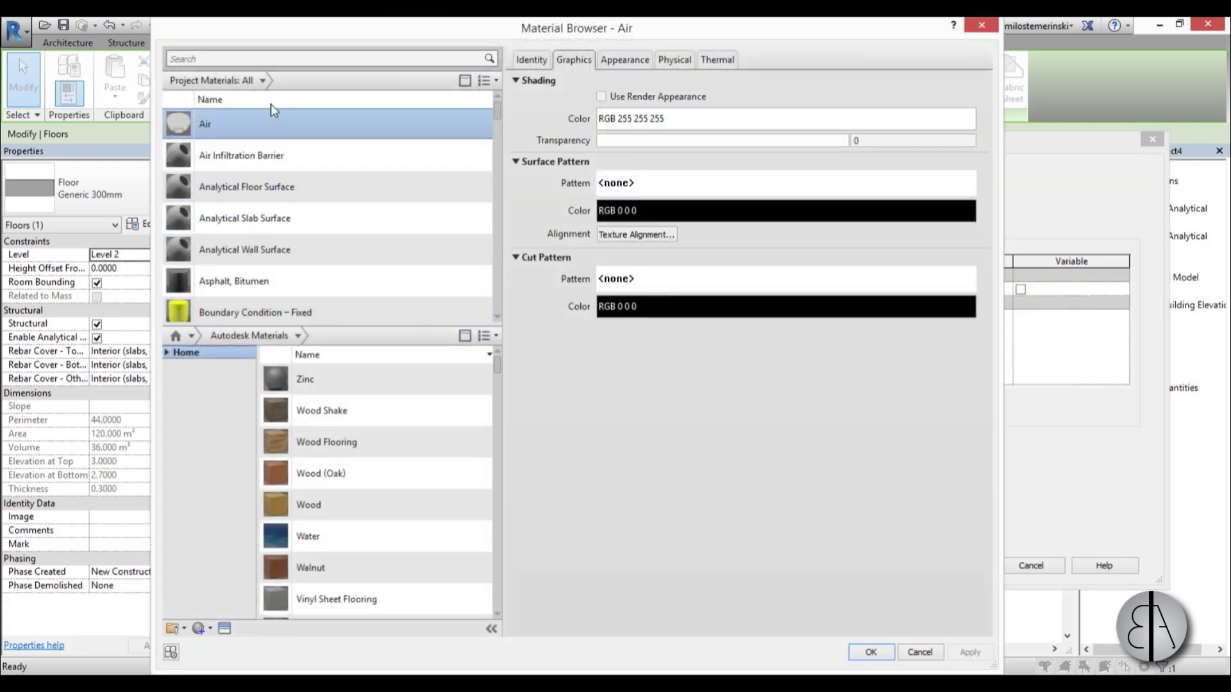
{"action": "left_click", "coordinate": [235, 59]}
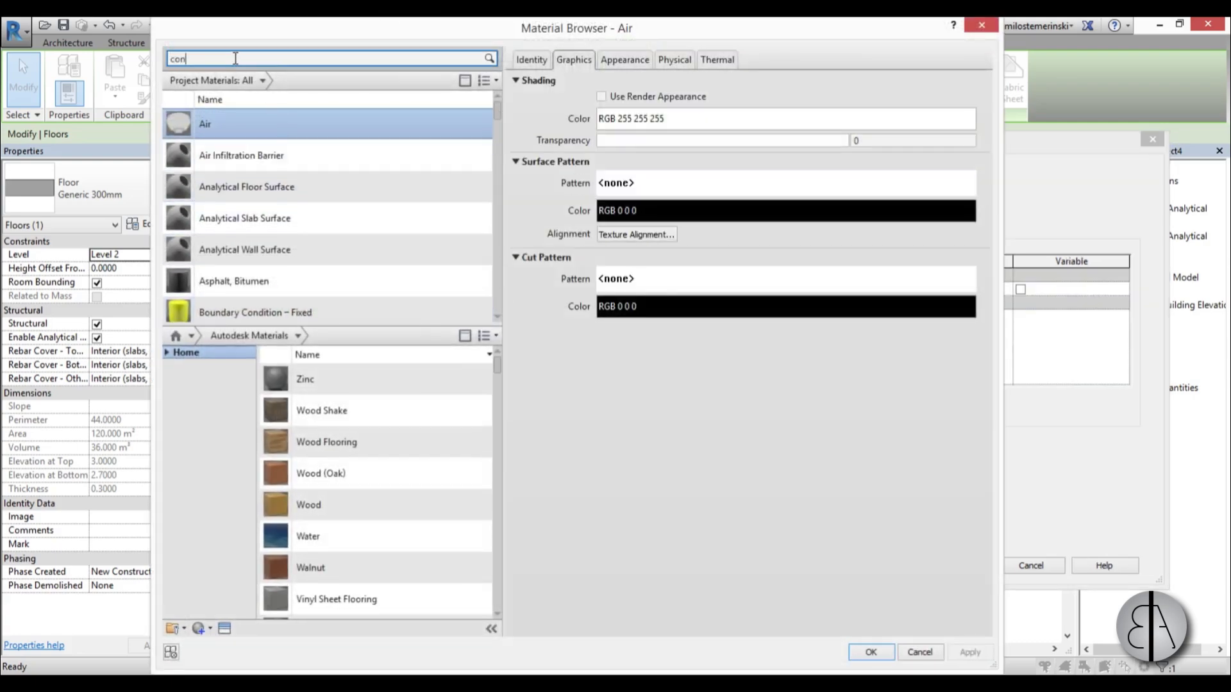
{"action": "type", "text": "con"}
{"action": "scroll", "coordinate": [333, 197], "scroll_direction": "down", "scroll_amount": 3}
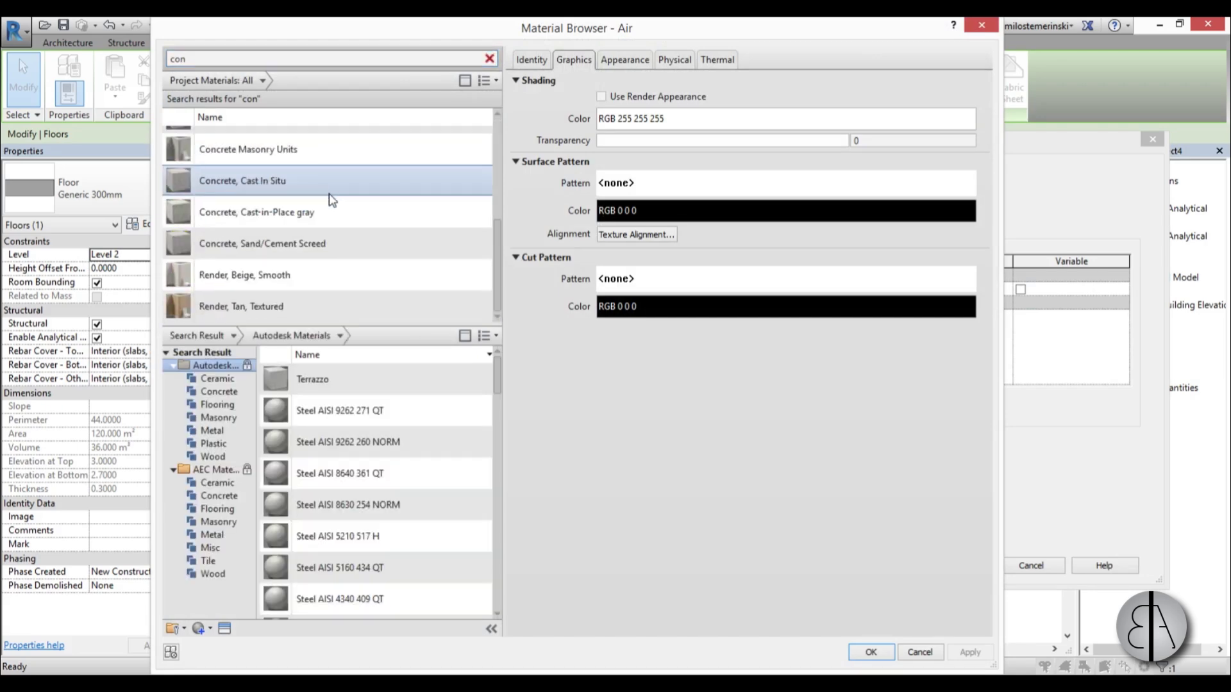
{"action": "left_click", "coordinate": [403, 214]}
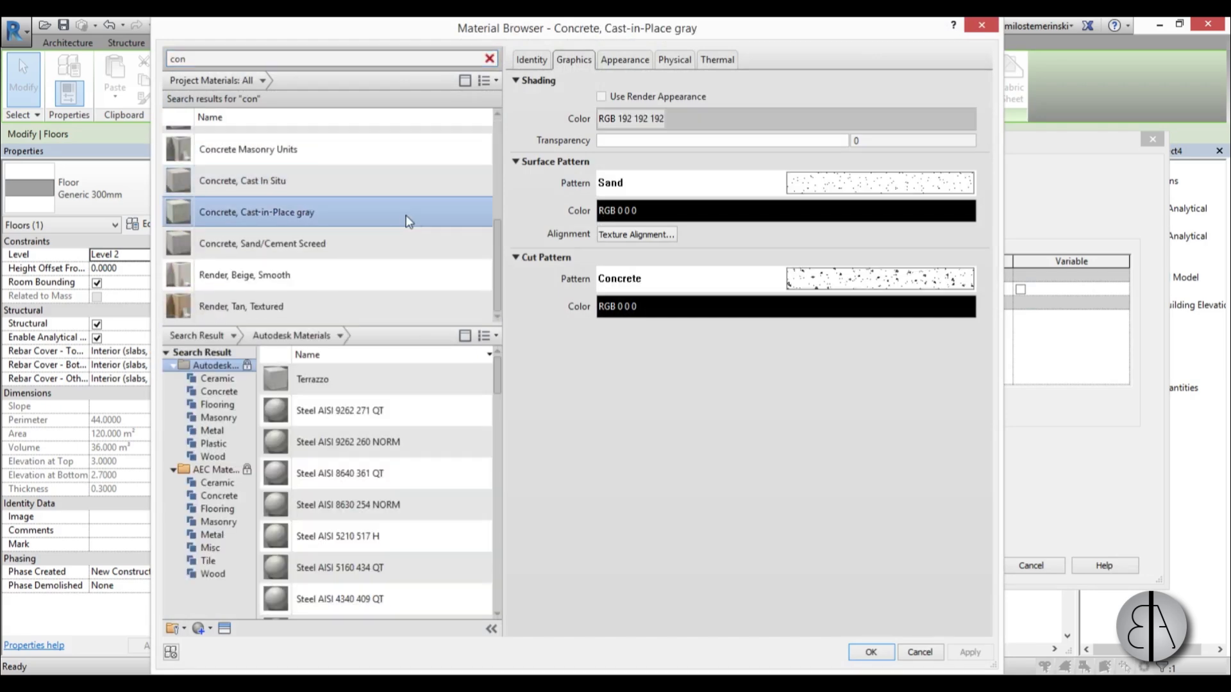
{"action": "left_click", "coordinate": [871, 652]}
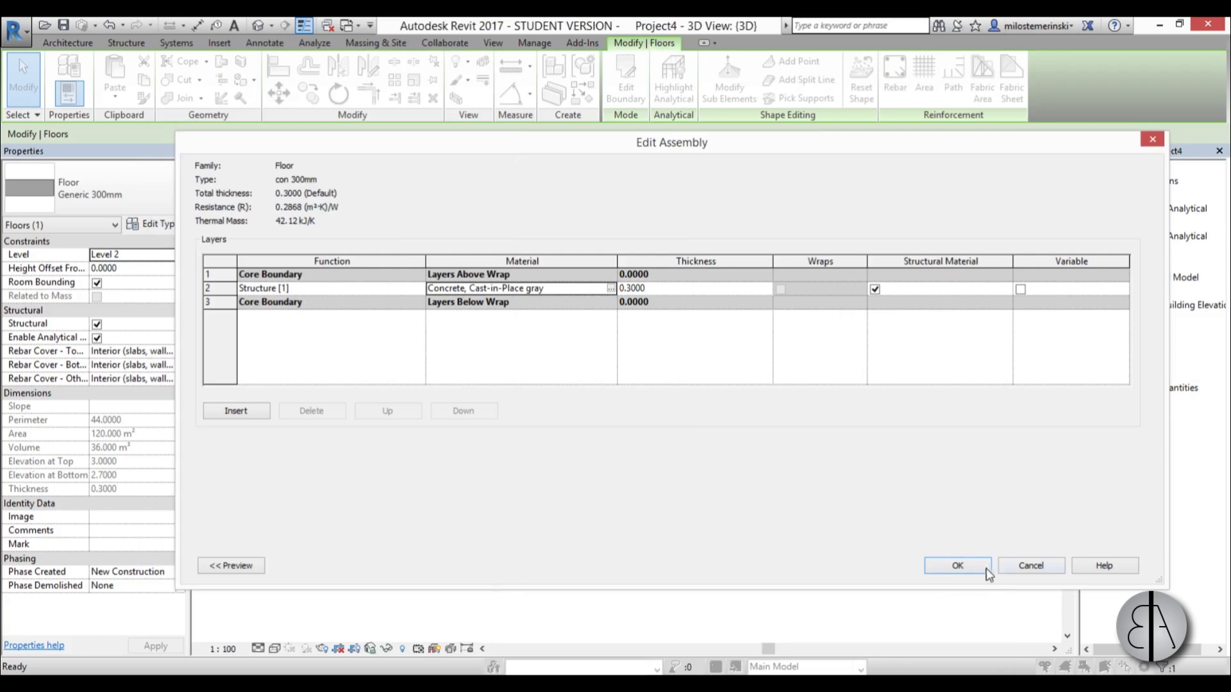
{"action": "left_click", "coordinate": [965, 567]}
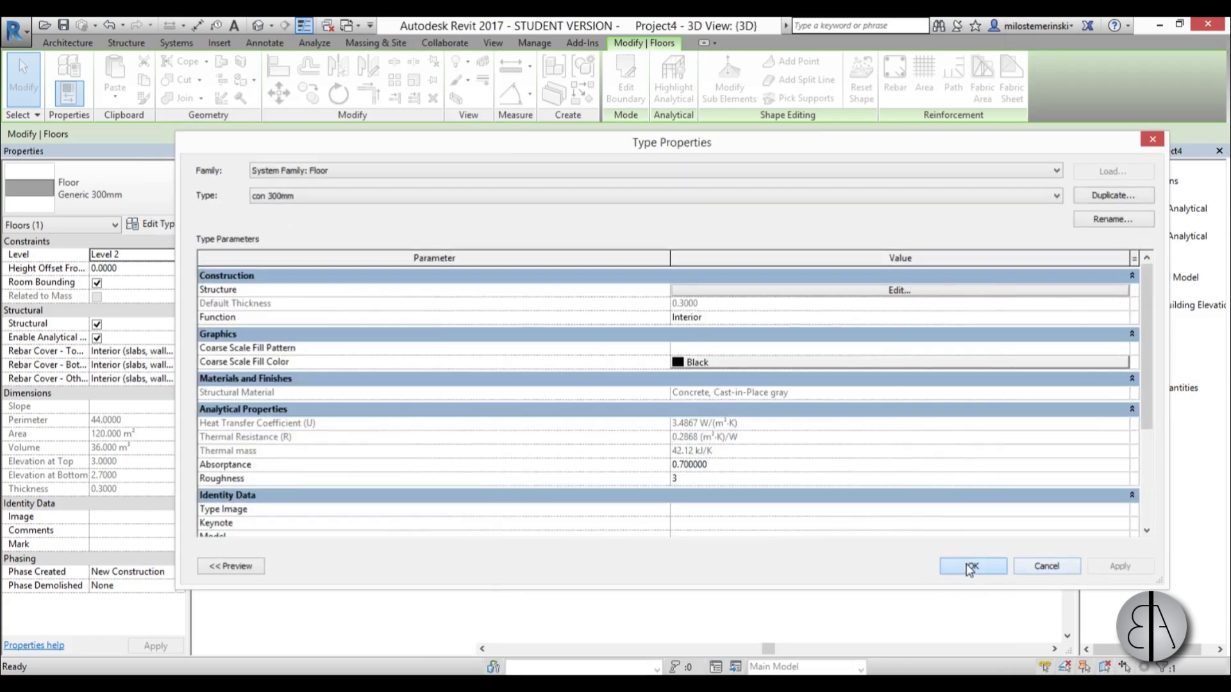
{"action": "left_click", "coordinate": [972, 565]}
{"action": "left_click", "coordinate": [674, 552]}
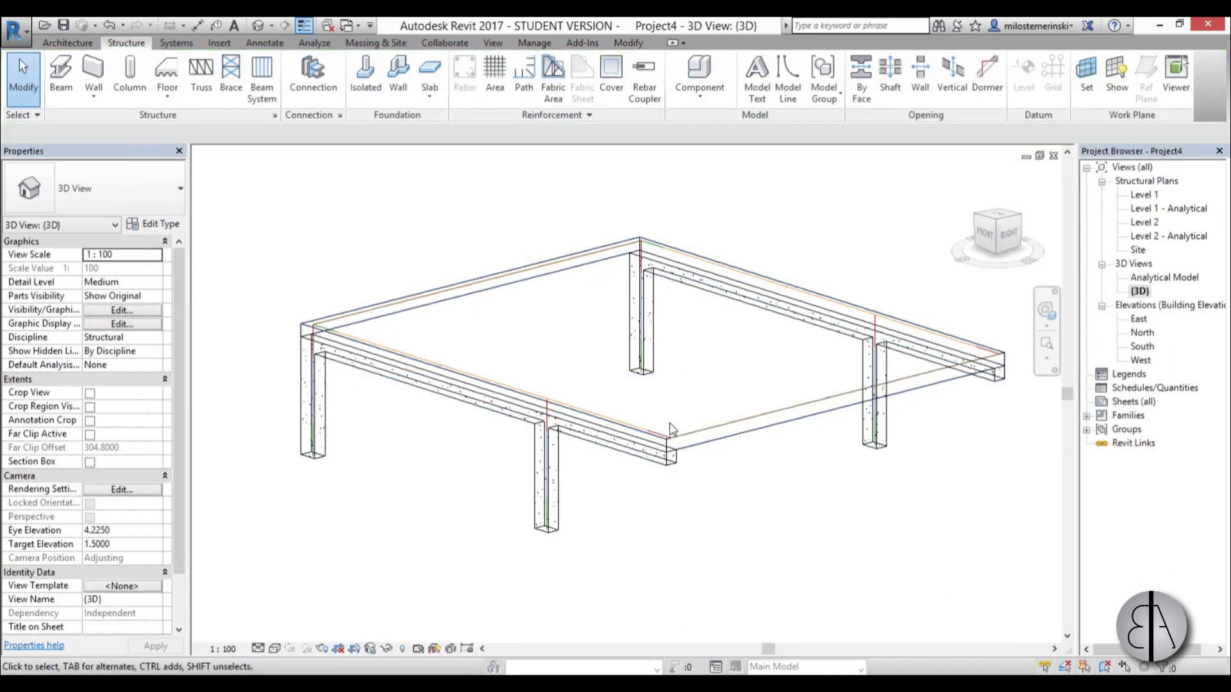
Verify the slab's new type and switch to the Analytical Model 3D view
{"action": "left_click", "coordinate": [699, 449]}
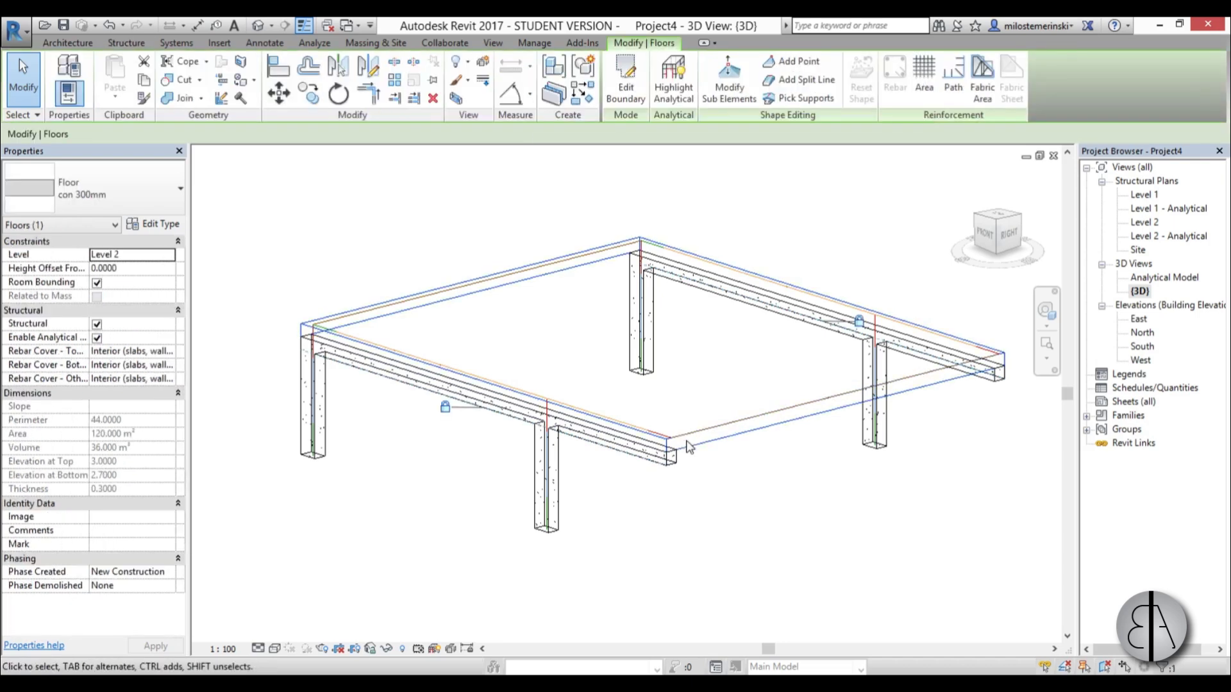
{"action": "left_click", "coordinate": [292, 309]}
{"action": "middle_click_drag", "start_coordinate": [292, 310], "coordinate": [482, 343], "text": "shift"}
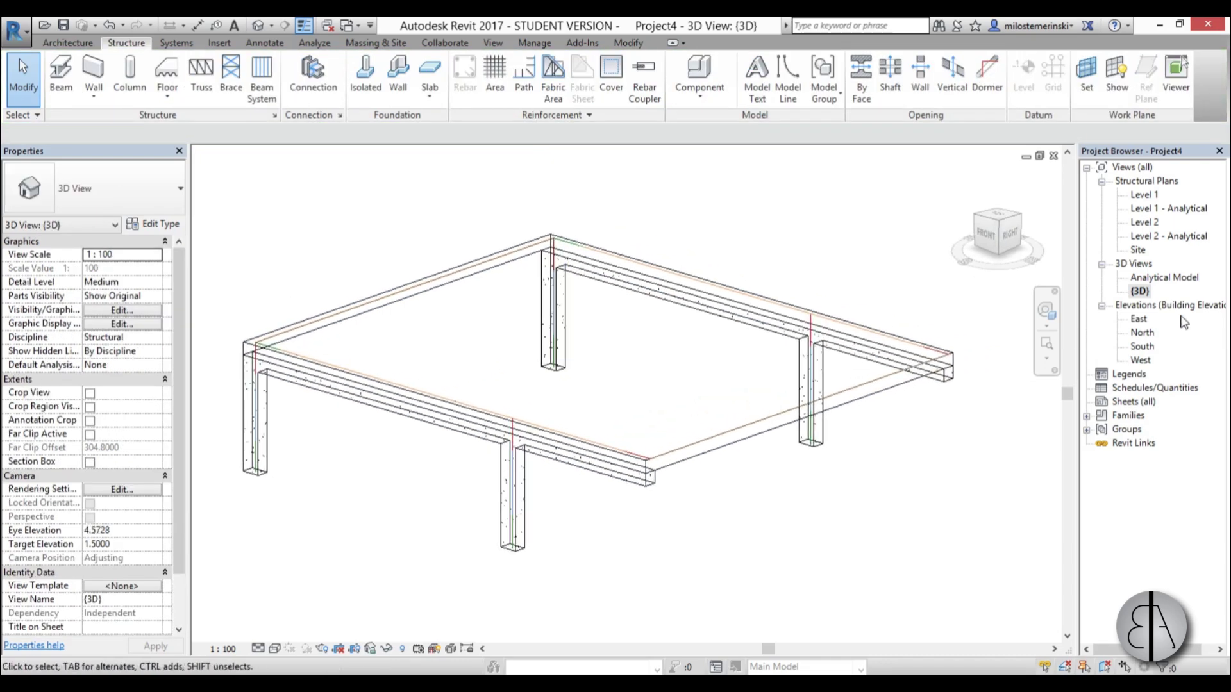
{"action": "double_click", "coordinate": [1164, 278]}
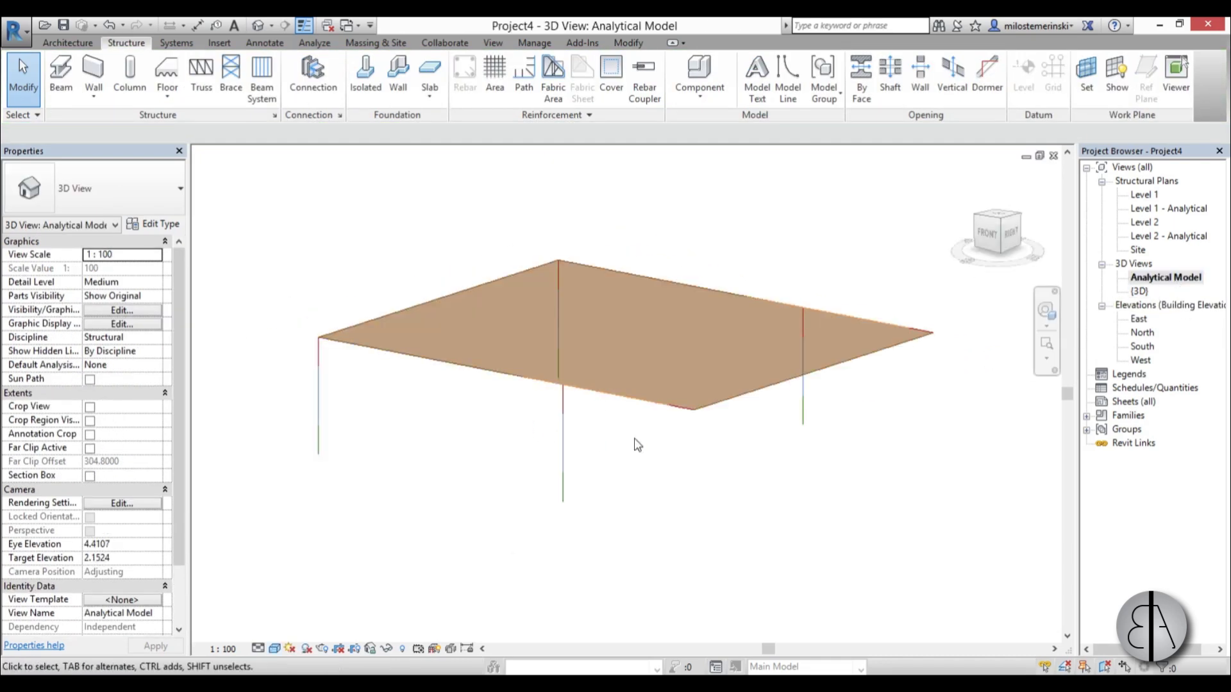
{"action": "mouse_move", "coordinate": [635, 441]}
{"action": "middle_mouse_down", "text": "shift"}
{"action": "mouse_move", "coordinate": [660, 461]}
{"action": "mouse_move", "coordinate": [643, 462]}
{"action": "middle_mouse_up", "text": "shift"}
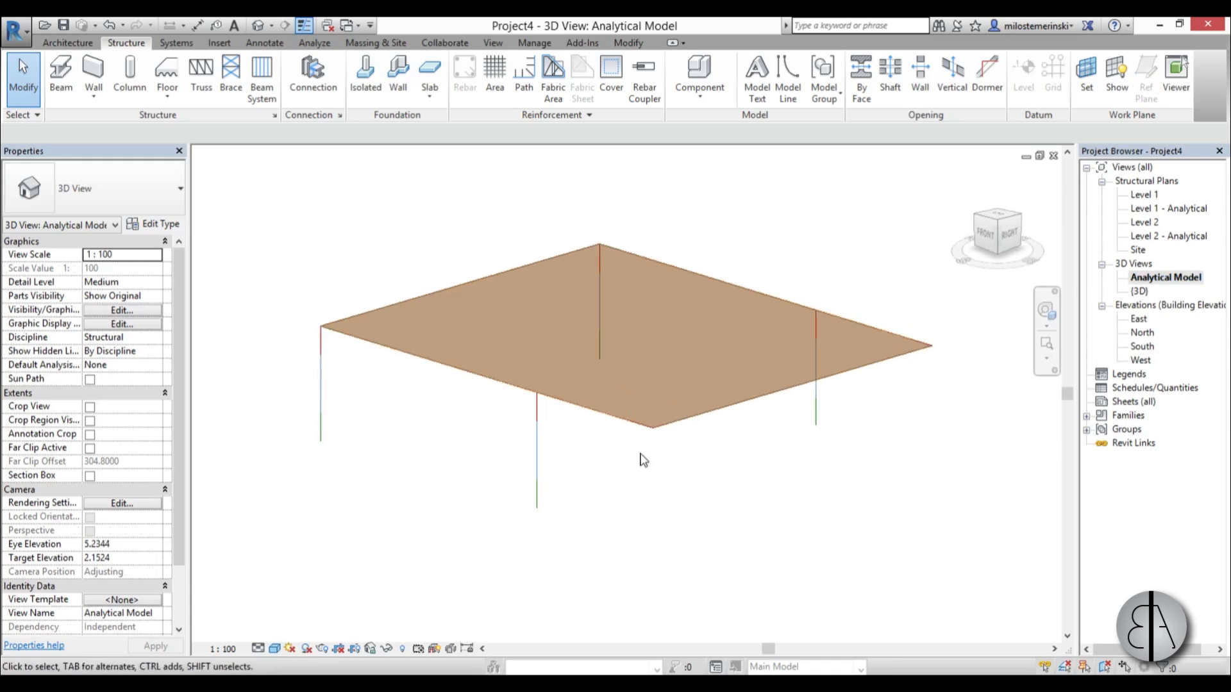
Place fixed point supports at the bases of the left, middle, right and back columns
{"action": "left_click", "coordinate": [314, 43]}
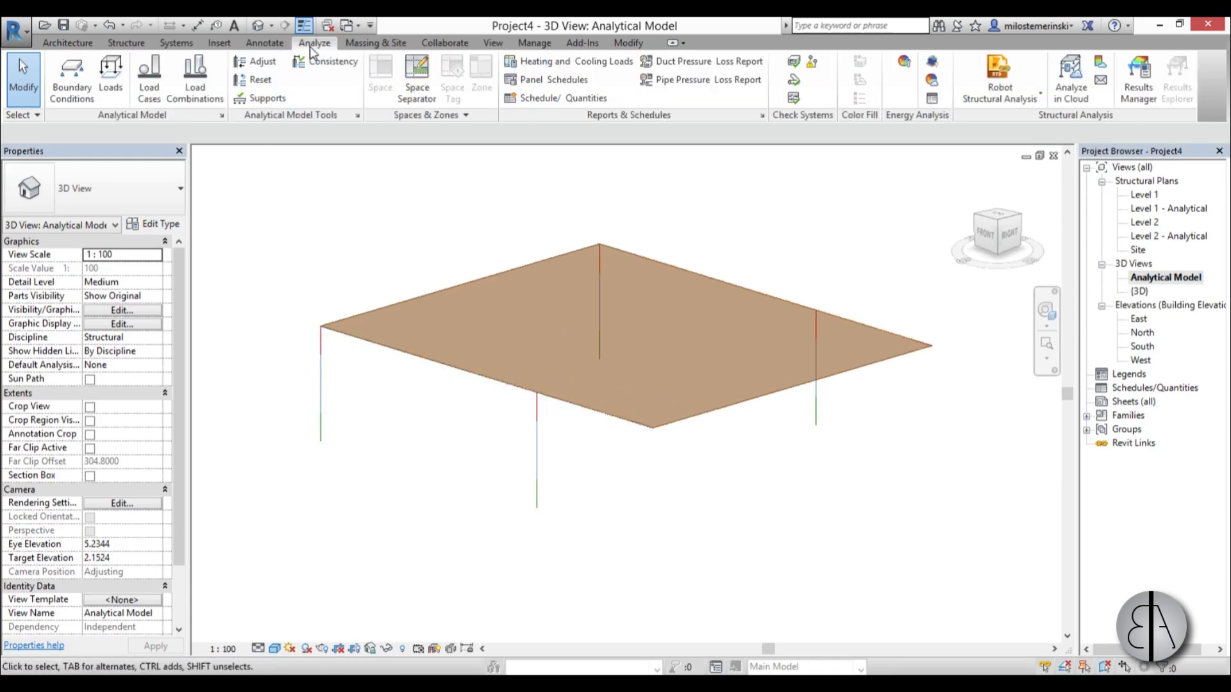
{"action": "left_click", "coordinate": [71, 96]}
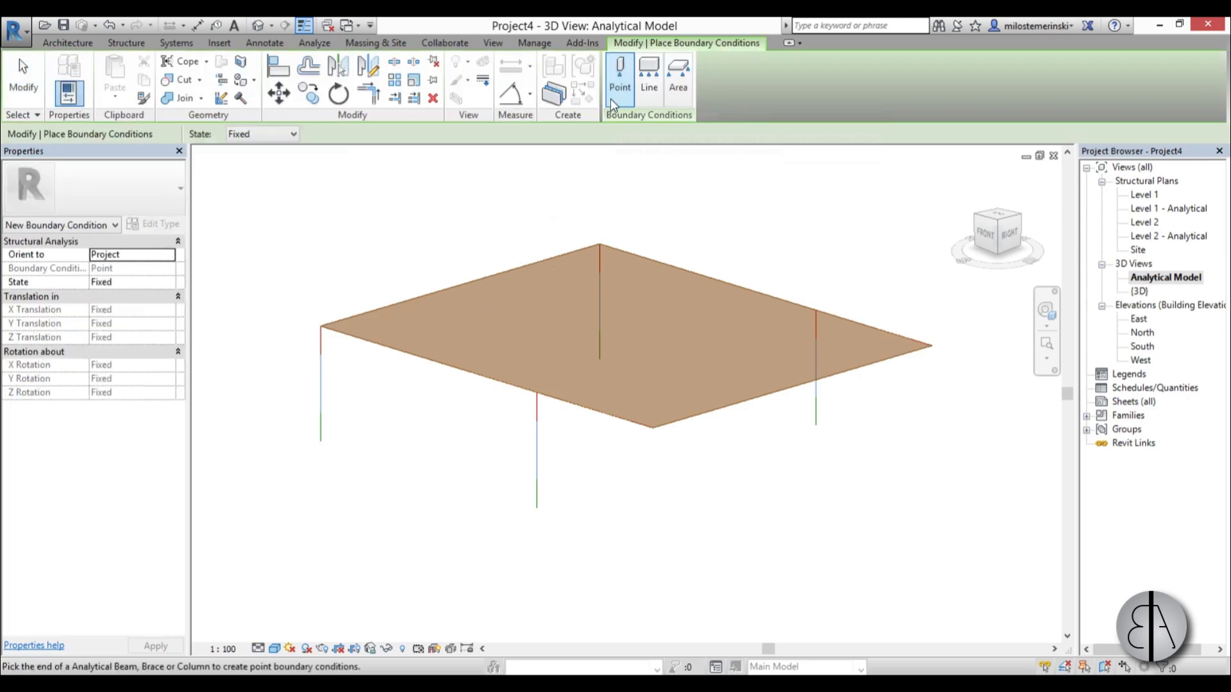
{"action": "left_click", "coordinate": [322, 444]}
{"action": "left_click", "coordinate": [545, 510]}
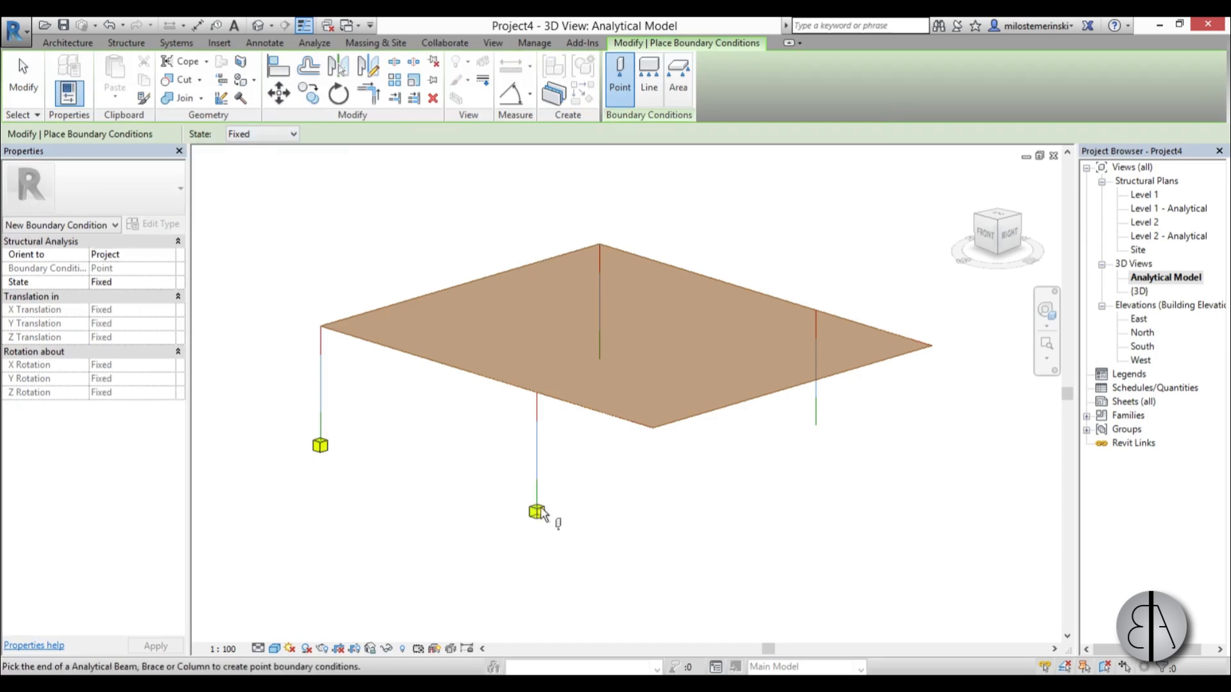
{"action": "left_click", "coordinate": [817, 424]}
{"action": "middle_click_drag", "start_coordinate": [746, 544], "coordinate": [720, 480], "text": "shift"}
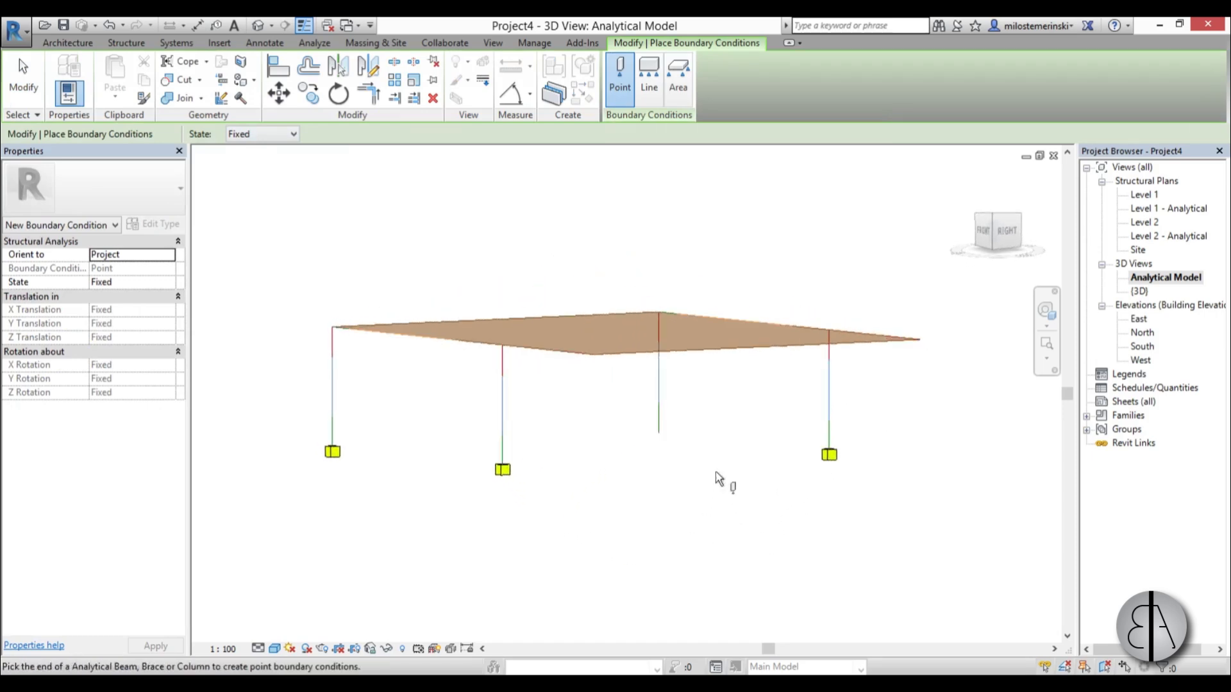
{"action": "left_click", "coordinate": [660, 436]}
{"action": "key", "text": "Escape"}
{"action": "key", "text": "Escape"}
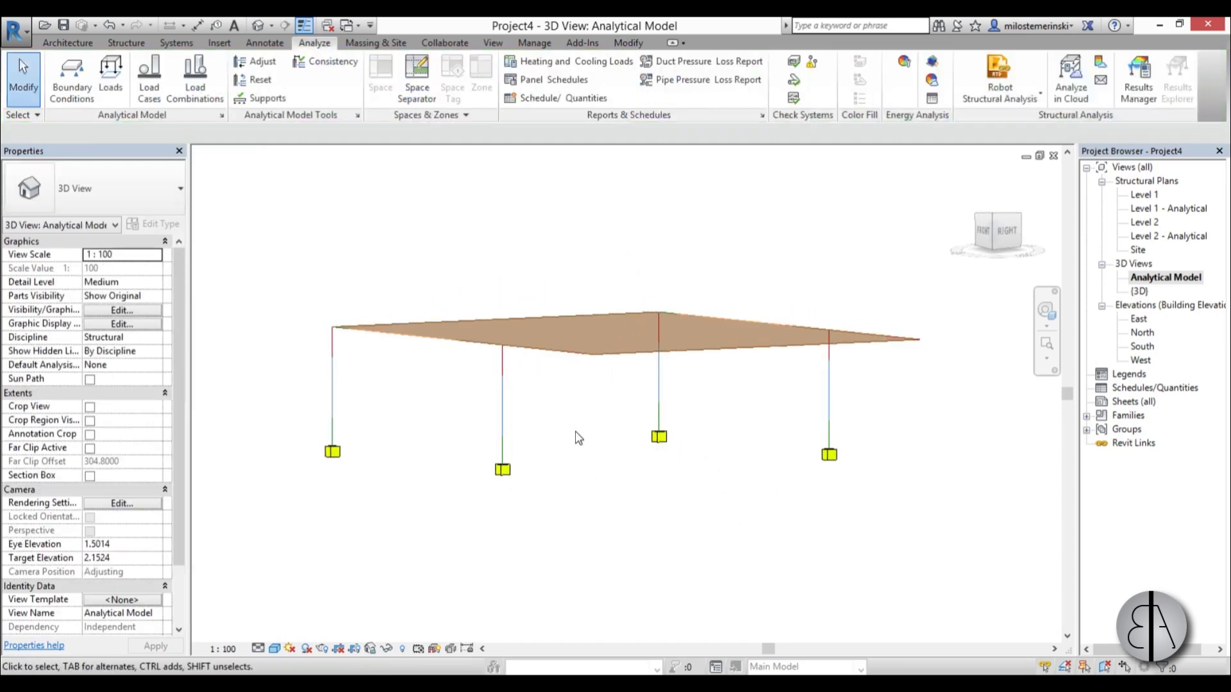
{"action": "middle_click_drag", "start_coordinate": [577, 435], "coordinate": [619, 512], "text": "shift"}
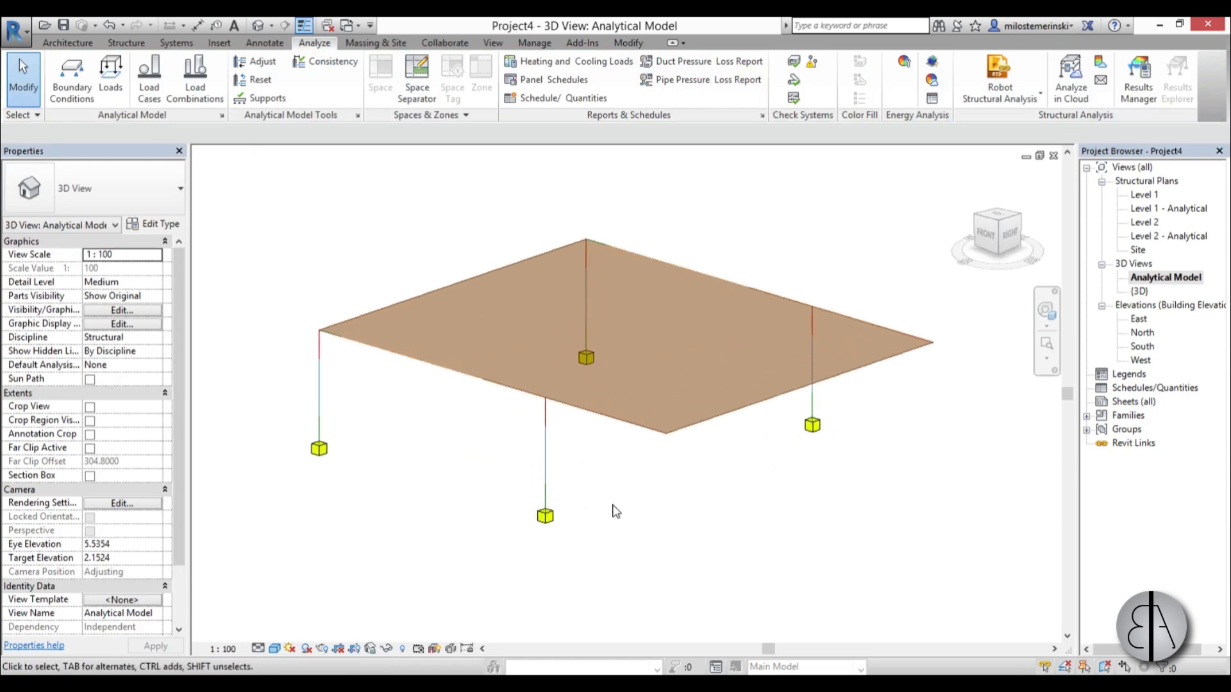
Place a hosted area load on the analytical floor slab
{"action": "left_click", "coordinate": [112, 84]}
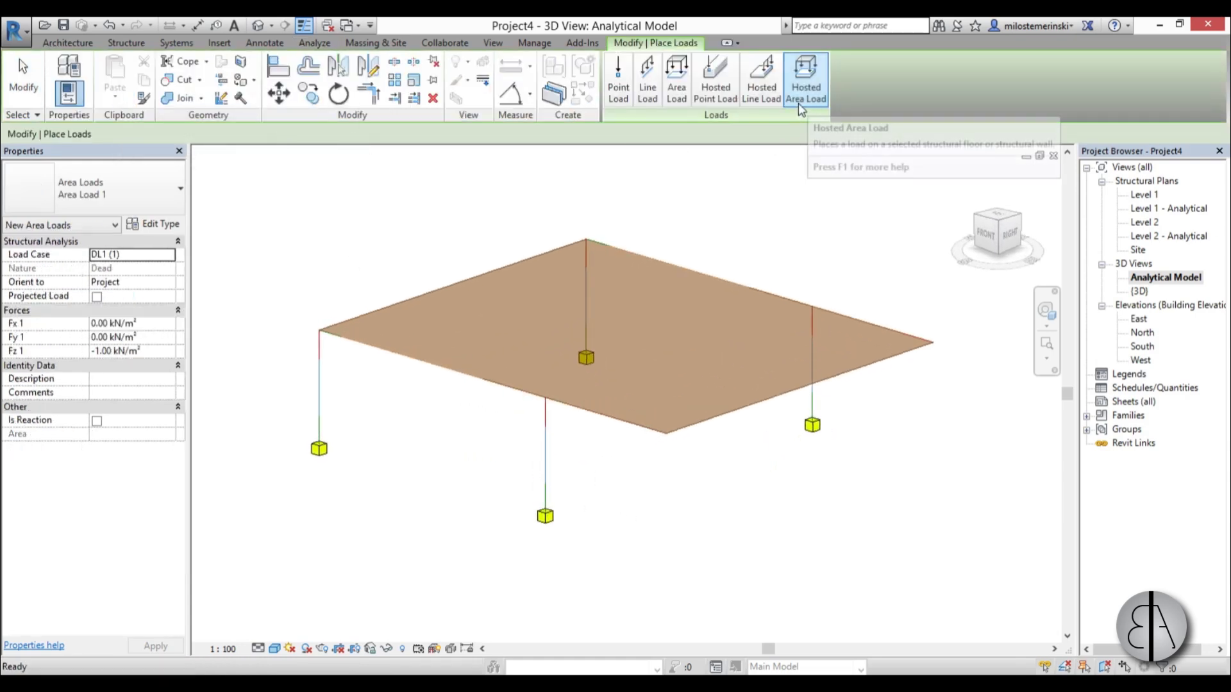
{"action": "left_click", "coordinate": [822, 103]}
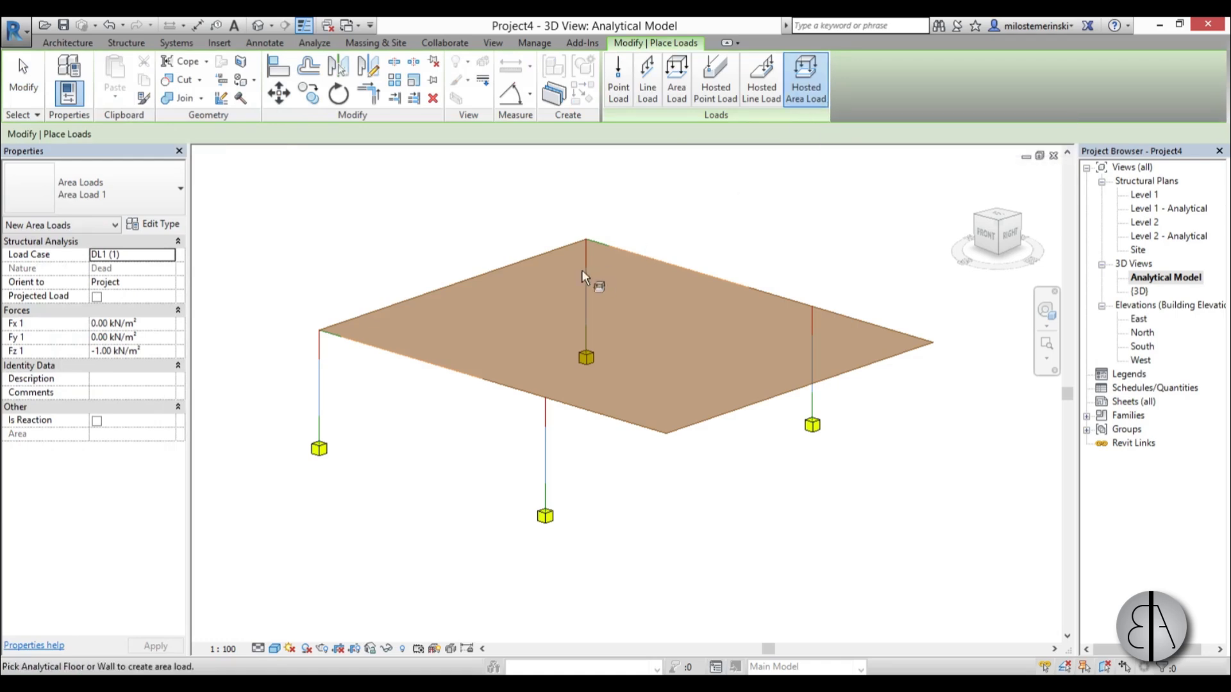
{"action": "left_click", "coordinate": [511, 276]}
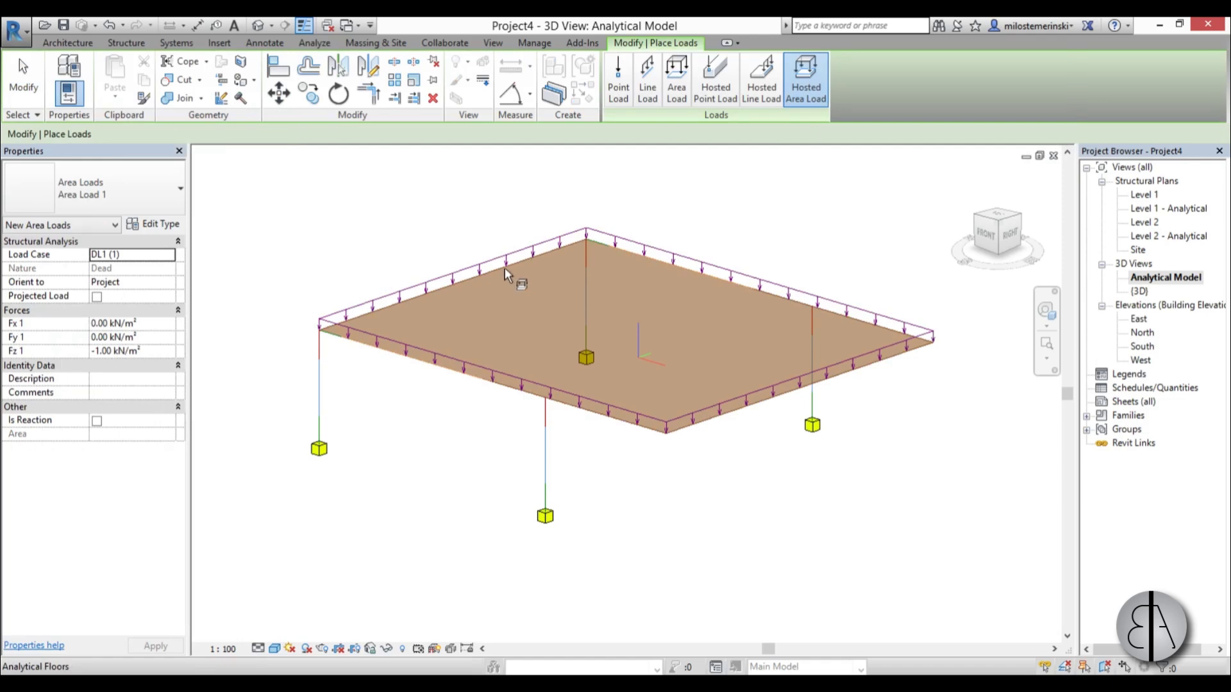
{"action": "left_click", "coordinate": [105, 351]}
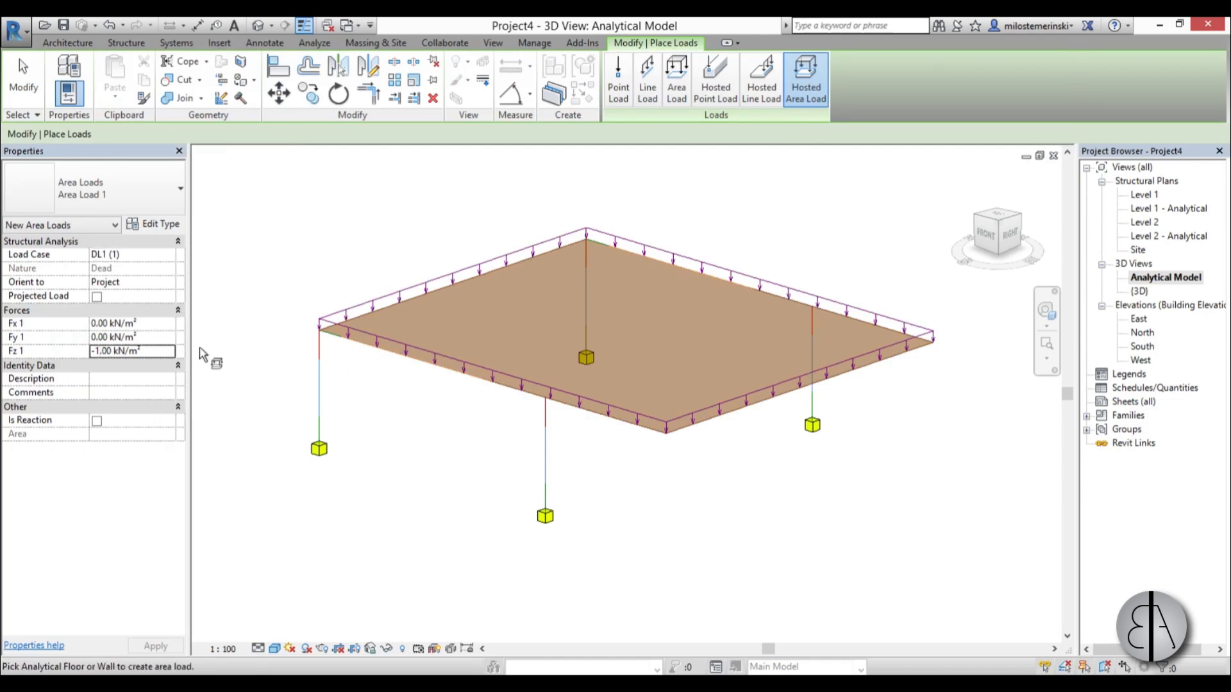
{"action": "key", "text": "Escape"}
{"action": "key", "text": "Escape"}
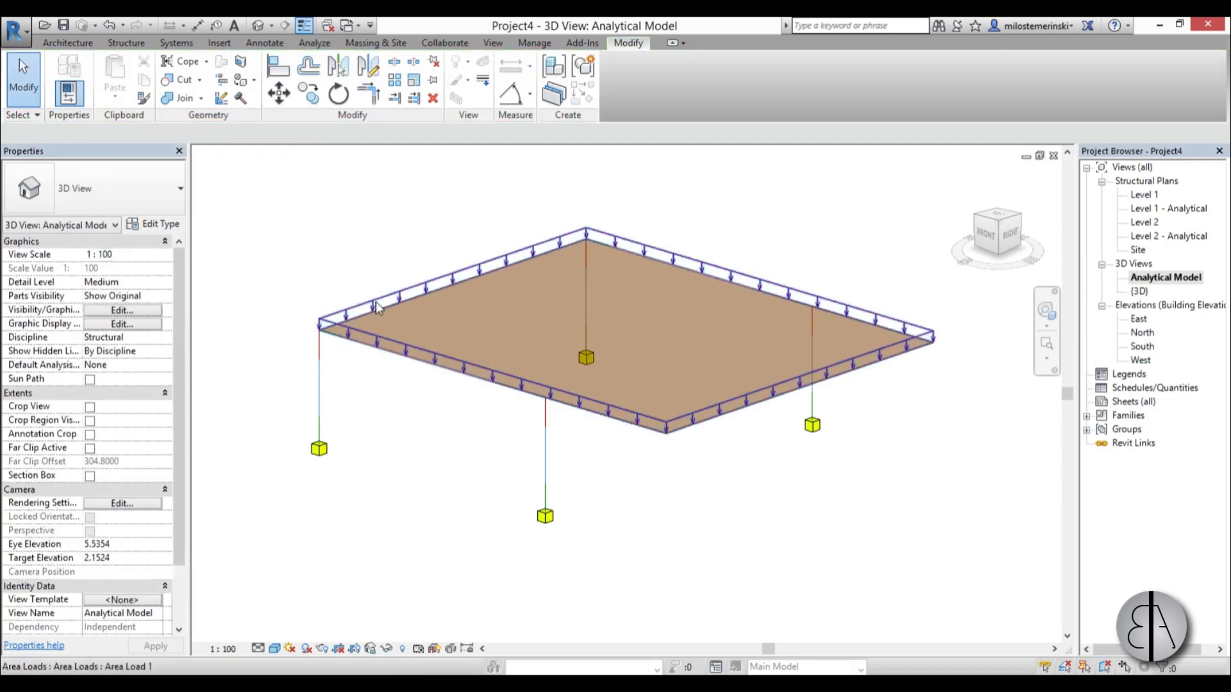
Set the area load's Fz 1 to -3.00 kN/m² so it acts downward
{"action": "left_click", "coordinate": [376, 308]}
{"action": "left_click", "coordinate": [99, 351]}
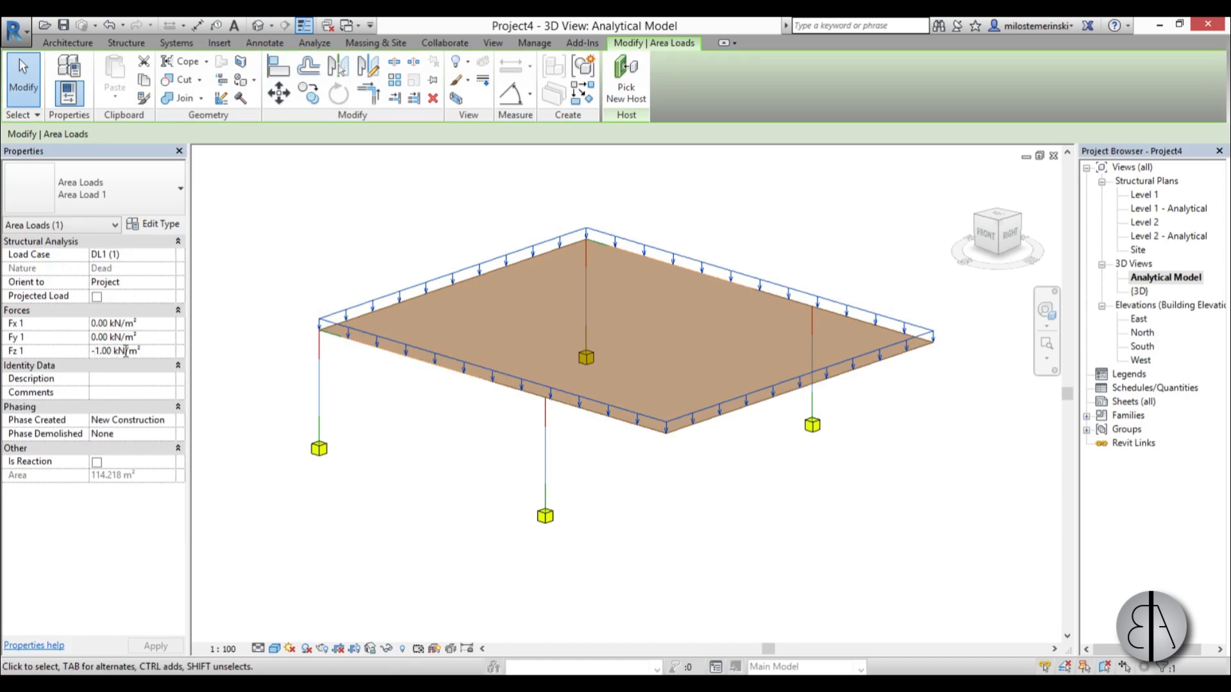
{"action": "key", "text": "ctrl+a"}
{"action": "type", "text": "-3"}
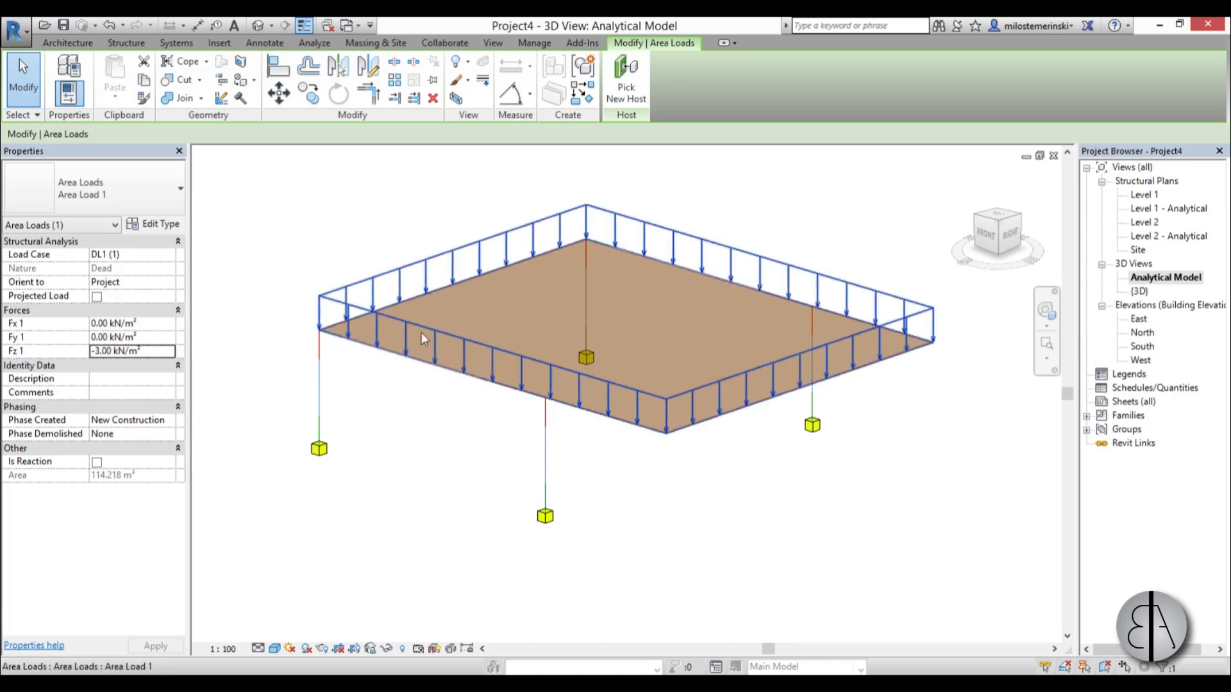
{"action": "left_click", "coordinate": [439, 393]}
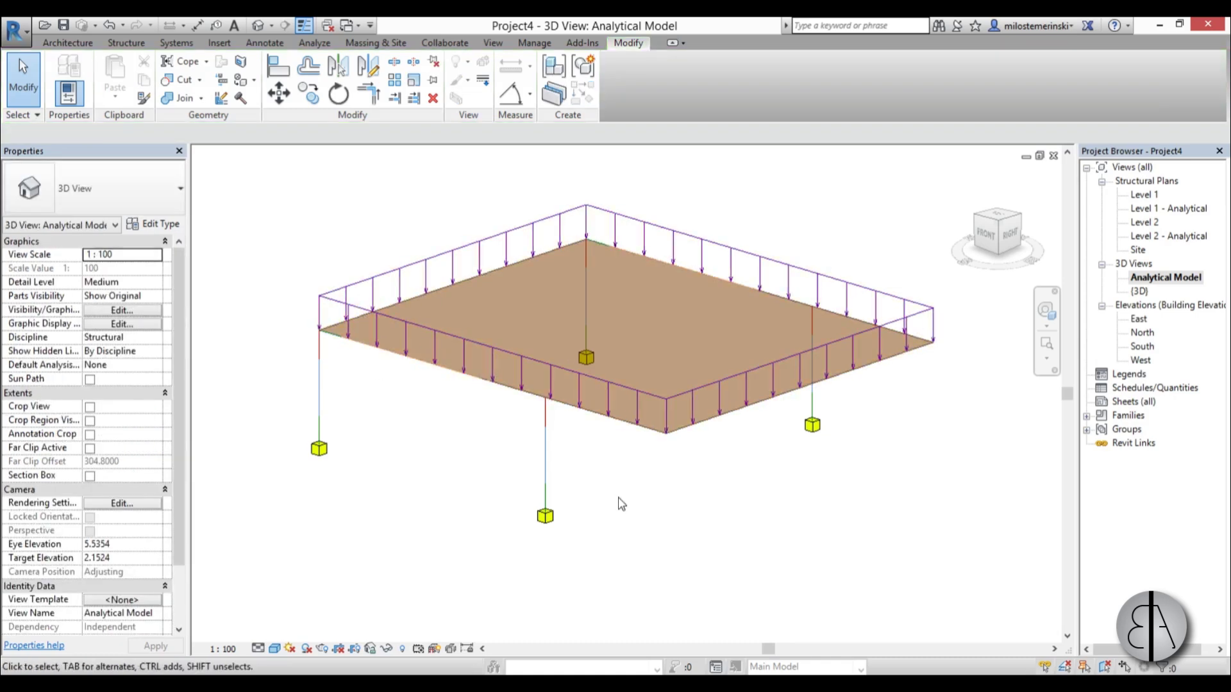
{"action": "middle_click_drag", "start_coordinate": [680, 482], "coordinate": [660, 480], "text": "shift"}
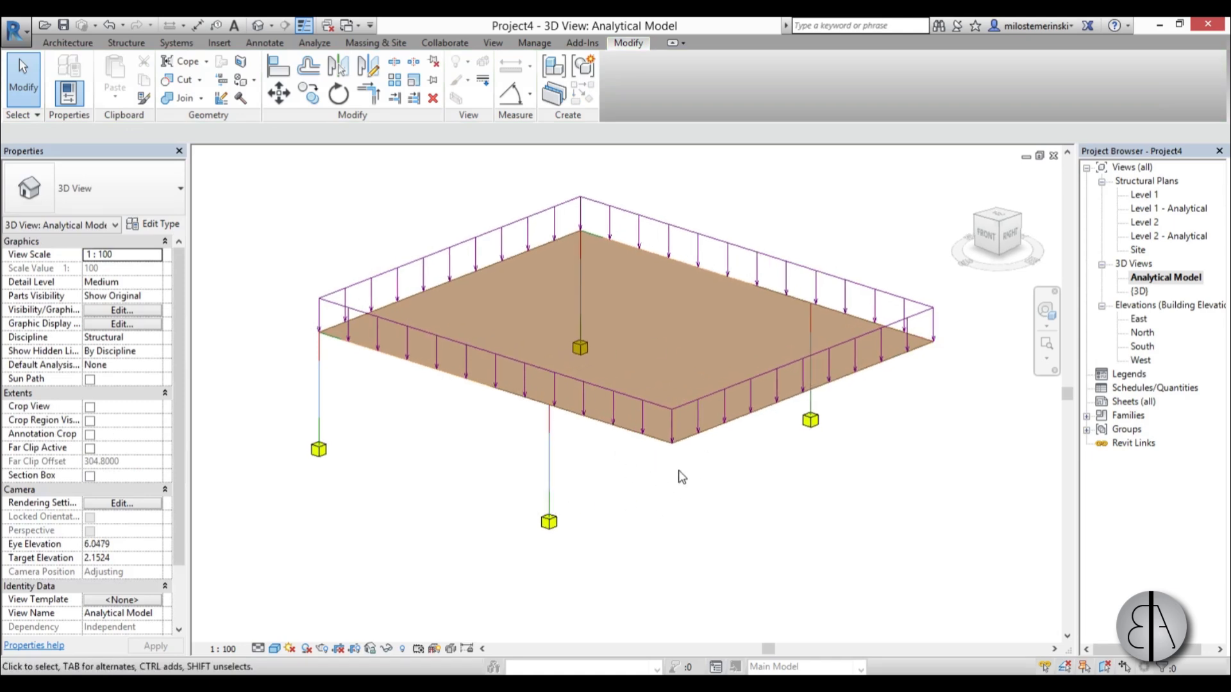
Save the project to the Desktop as 'Project structural' after Analyze in Cloud requires saving
{"action": "left_click", "coordinate": [314, 43]}
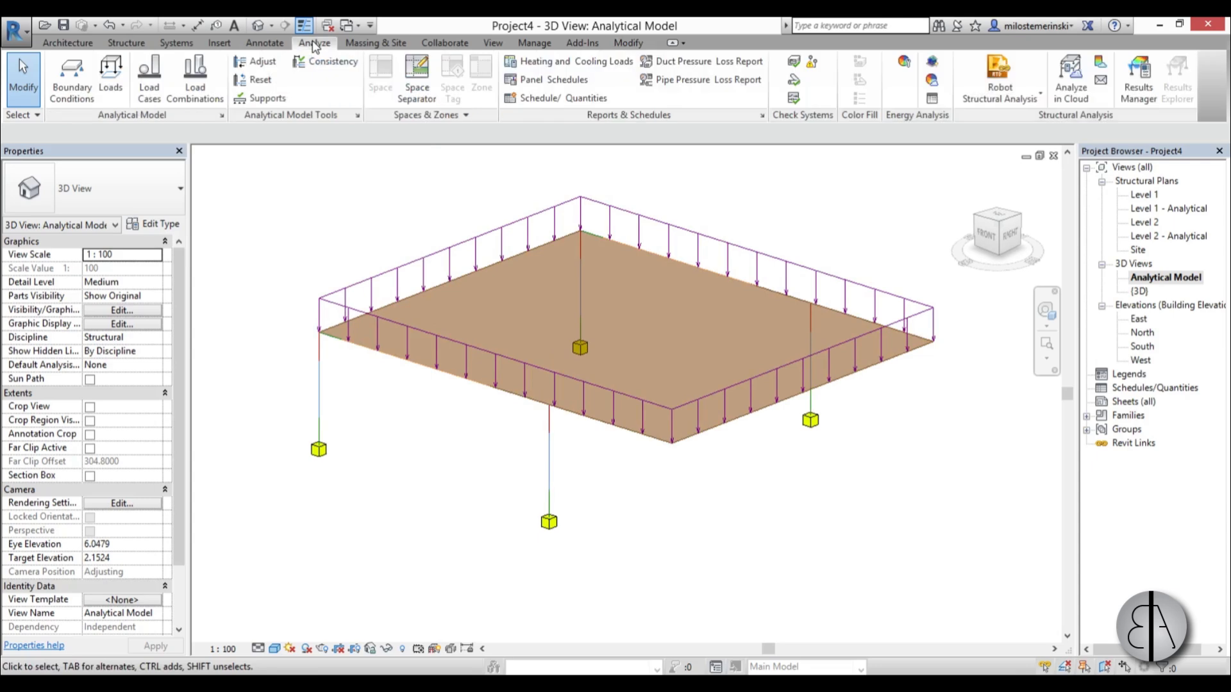
{"action": "left_click", "coordinate": [1077, 108]}
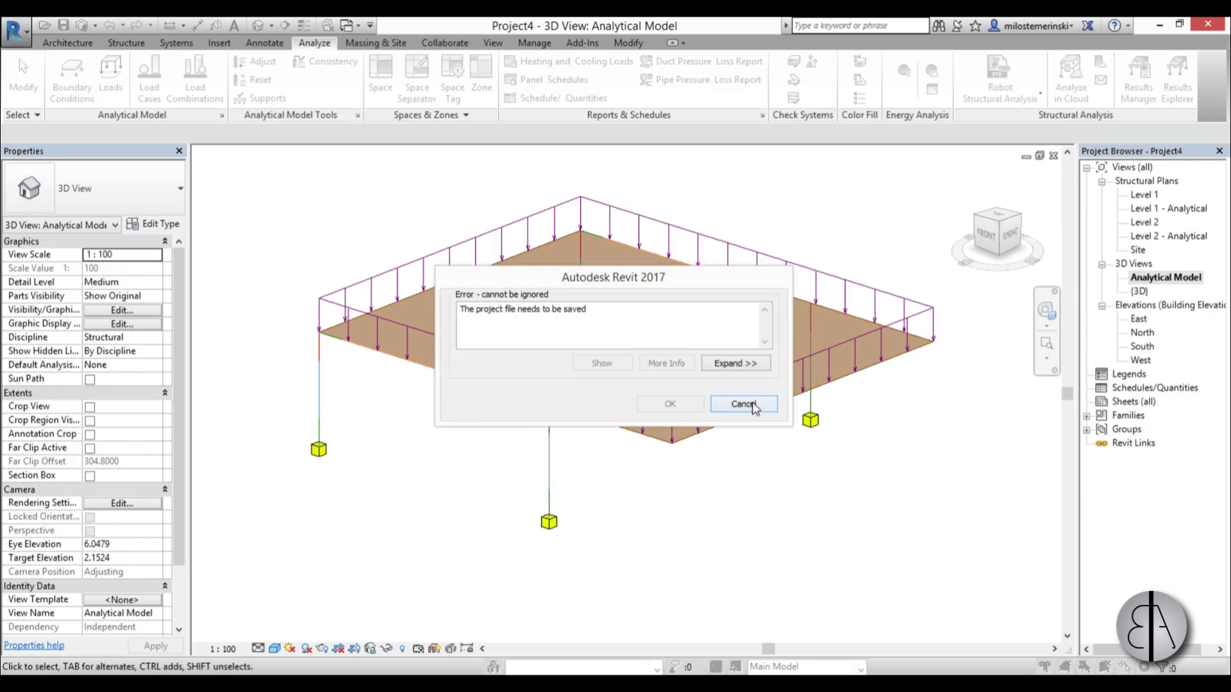
{"action": "left_click", "coordinate": [751, 405]}
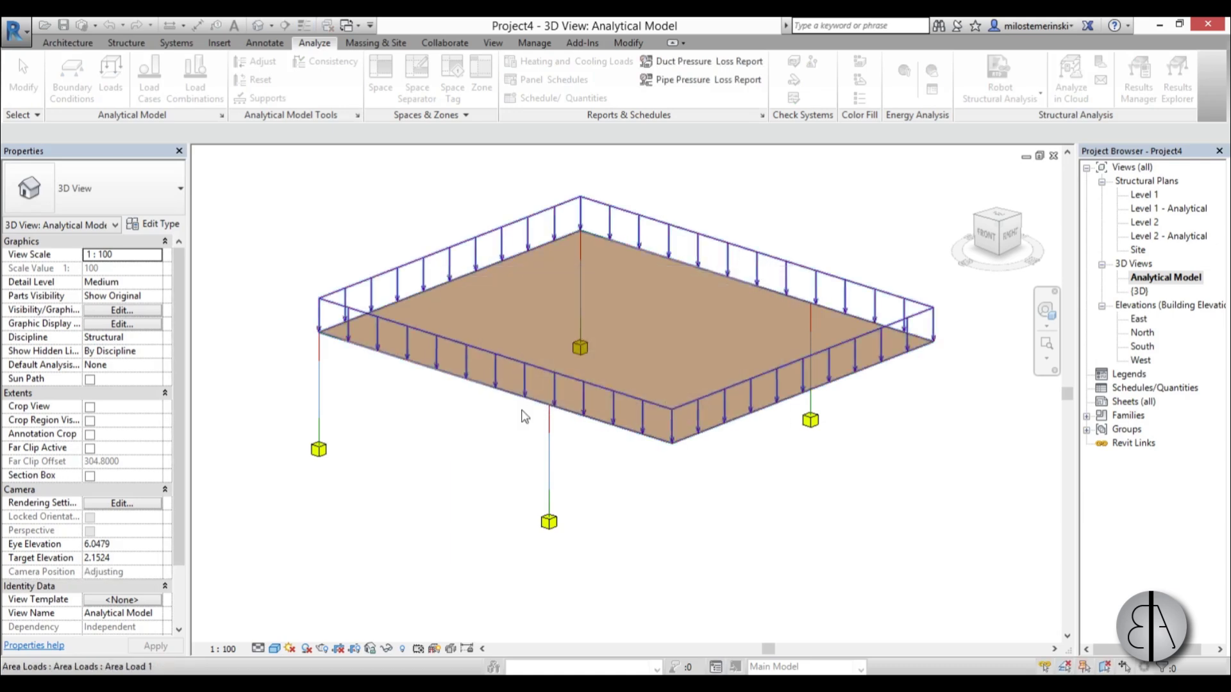
{"action": "left_click", "coordinate": [69, 27]}
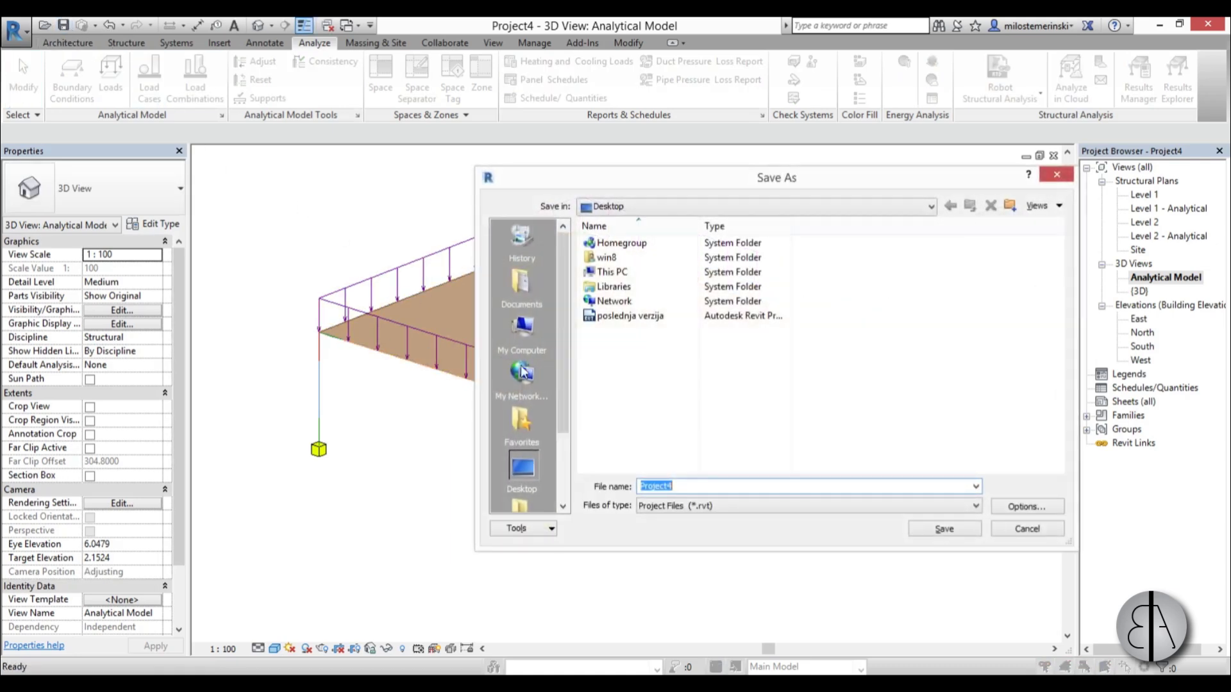
{"action": "left_click", "coordinate": [682, 487]}
{"action": "key", "text": "Return"}
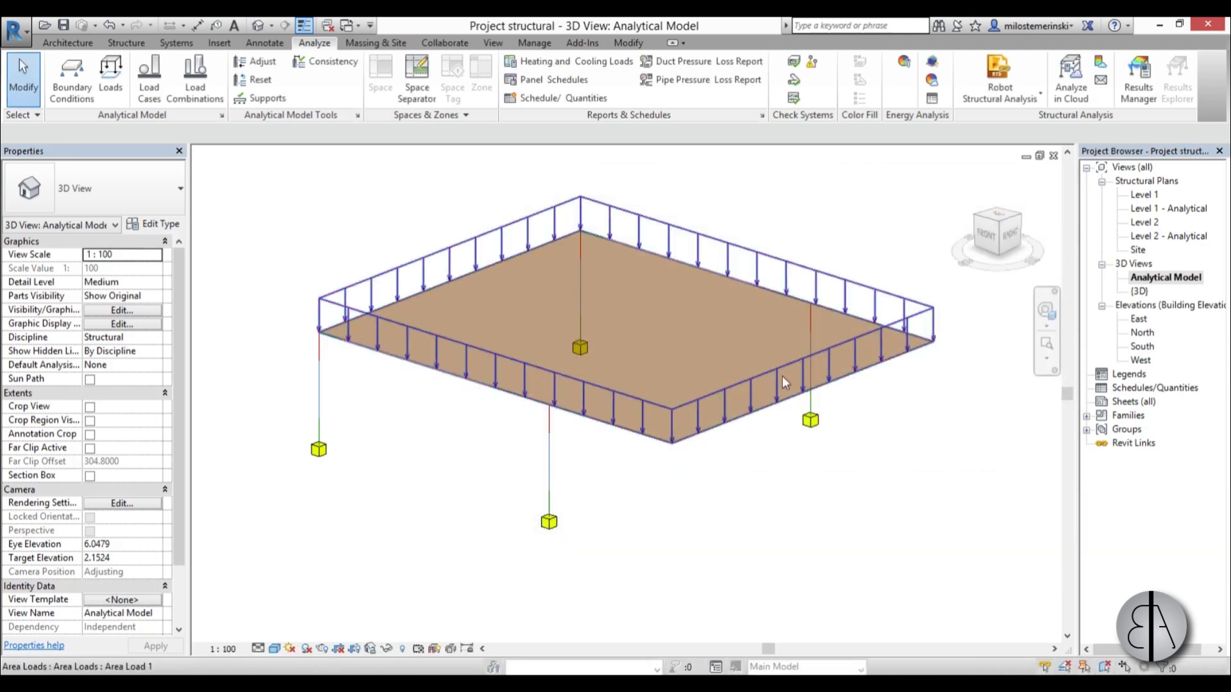
Set the cloud analysis to Static type with the Normal analysis profile
{"action": "left_click", "coordinate": [1081, 102]}
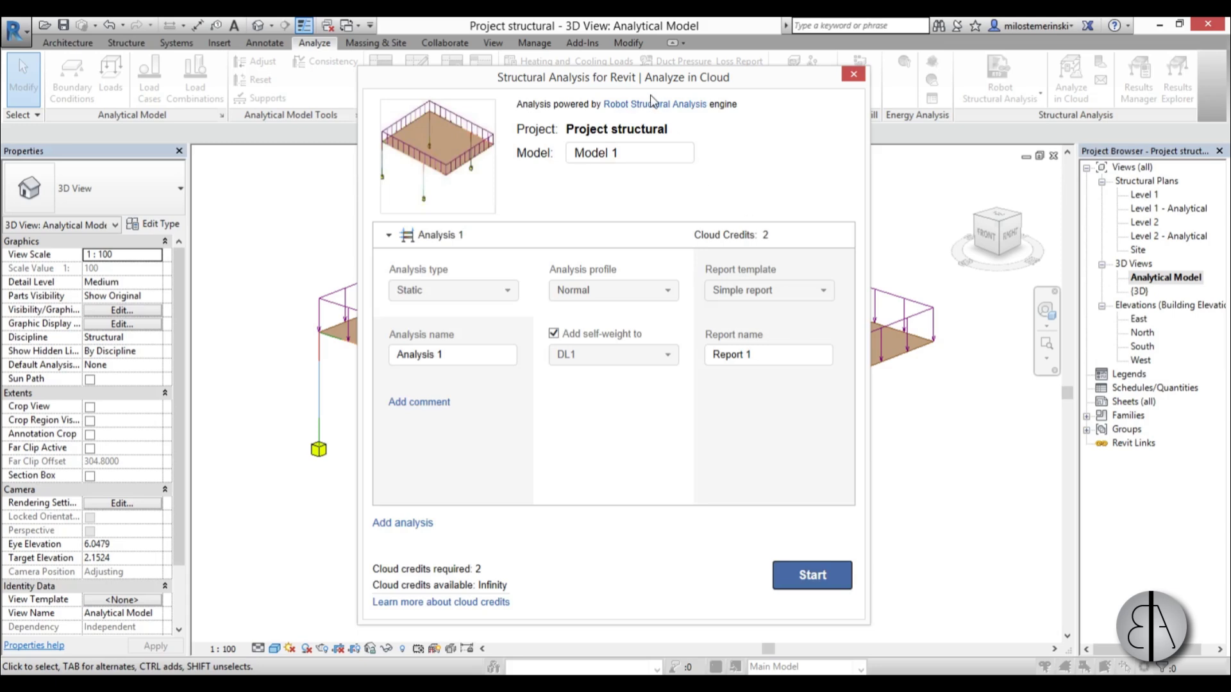
{"action": "left_click_drag", "start_coordinate": [643, 80], "coordinate": [630, 72]}
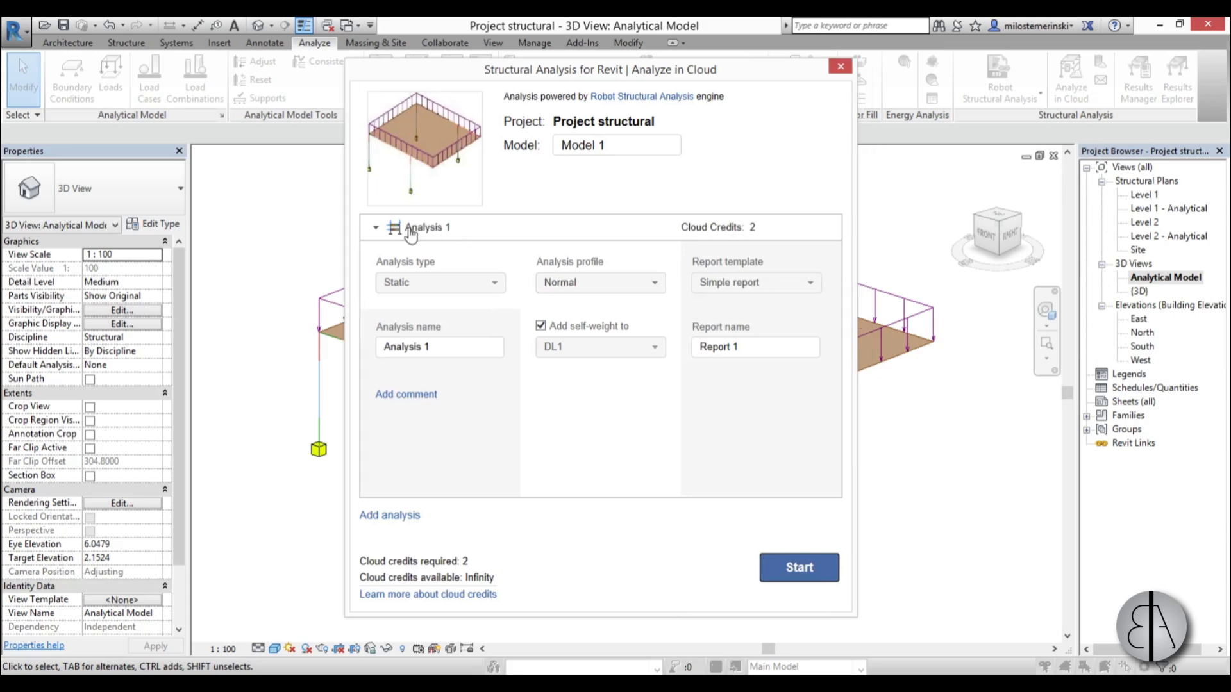
{"action": "left_click", "coordinate": [456, 286]}
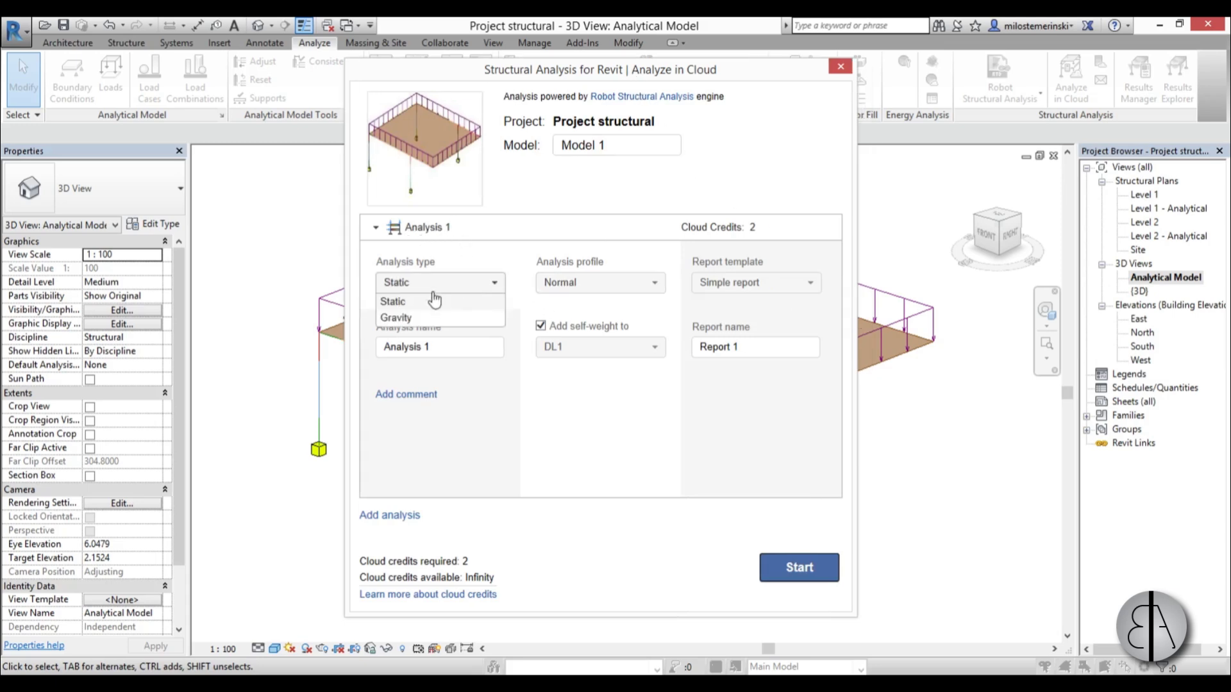
{"action": "left_click", "coordinate": [391, 302]}
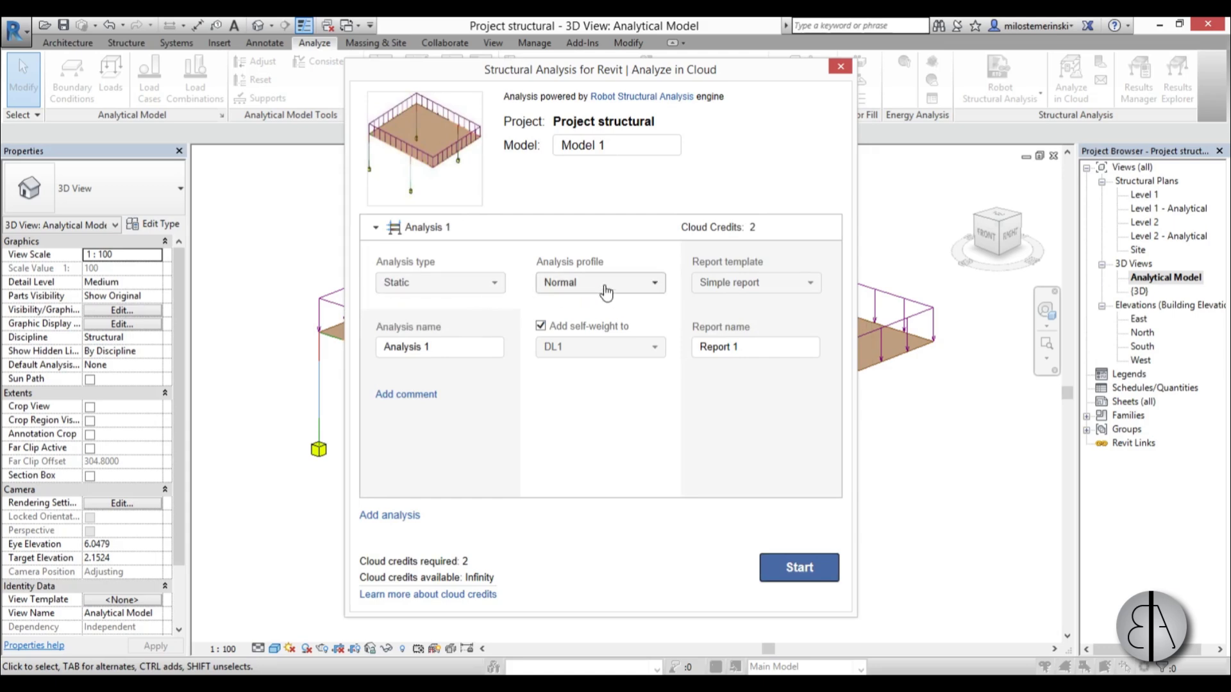
{"action": "left_click", "coordinate": [597, 291]}
{"action": "left_click", "coordinate": [596, 291]}
Choose the Simple report, add self-weight to DL1, keep name Analysis 1, and start
{"action": "left_click", "coordinate": [746, 293]}
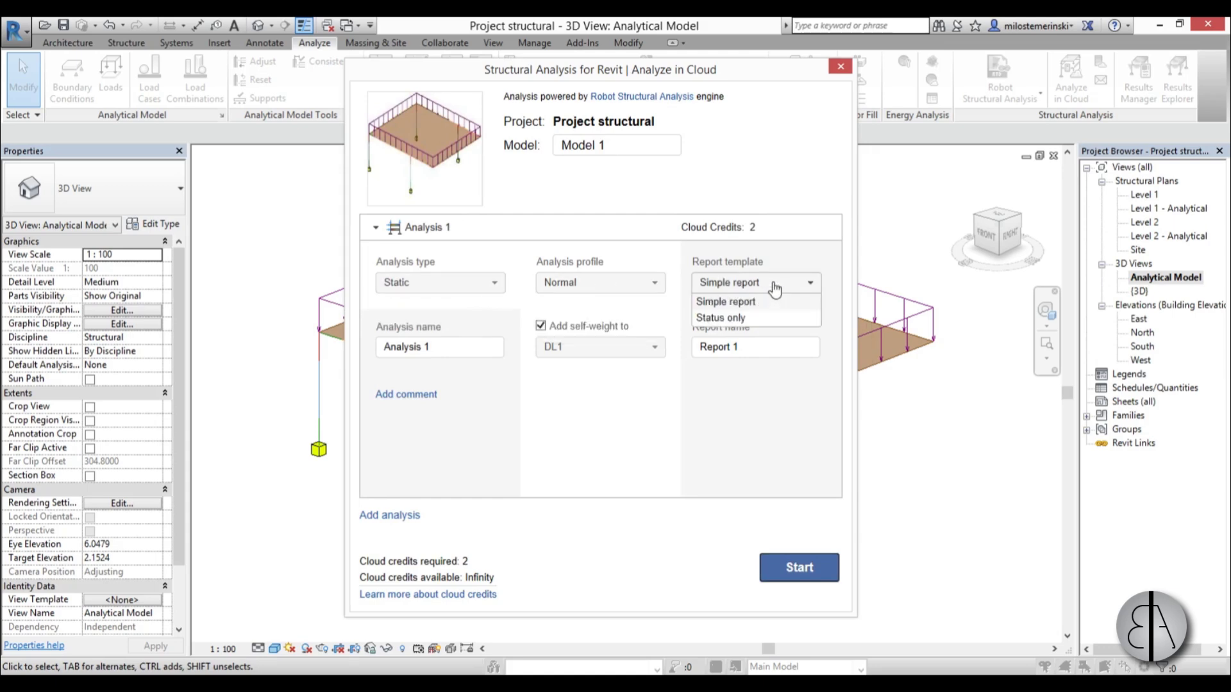
{"action": "left_click", "coordinate": [769, 301]}
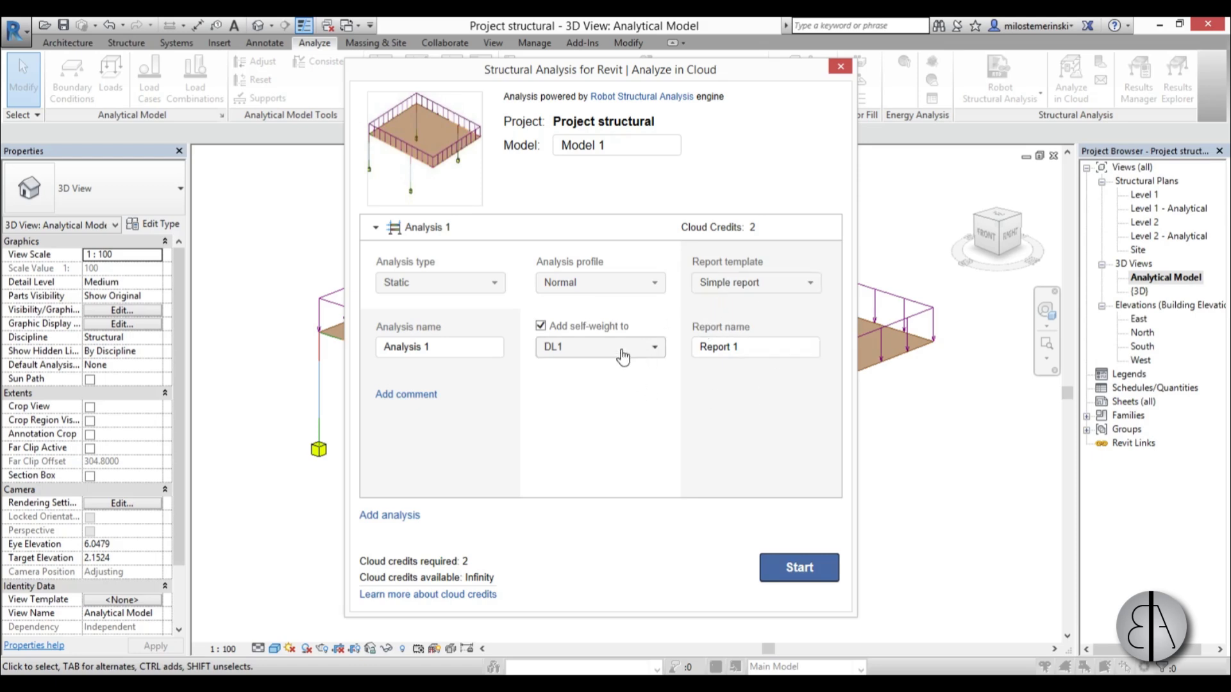
{"action": "left_click", "coordinate": [591, 355]}
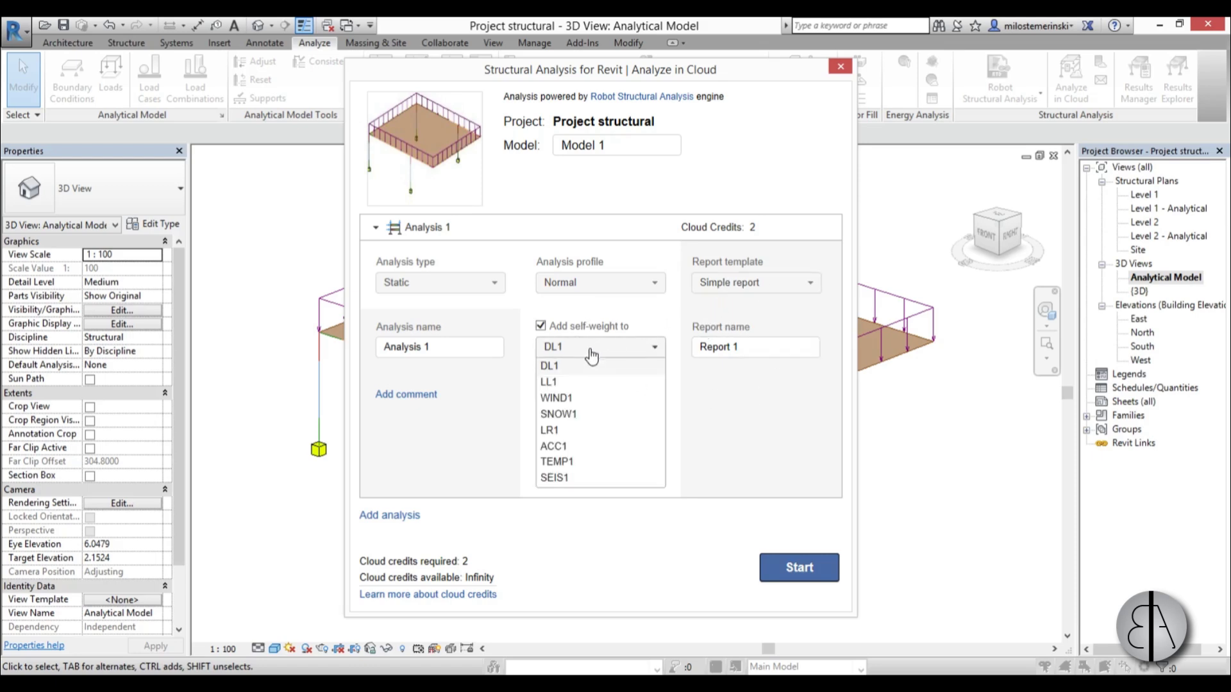
{"action": "left_click", "coordinate": [552, 367]}
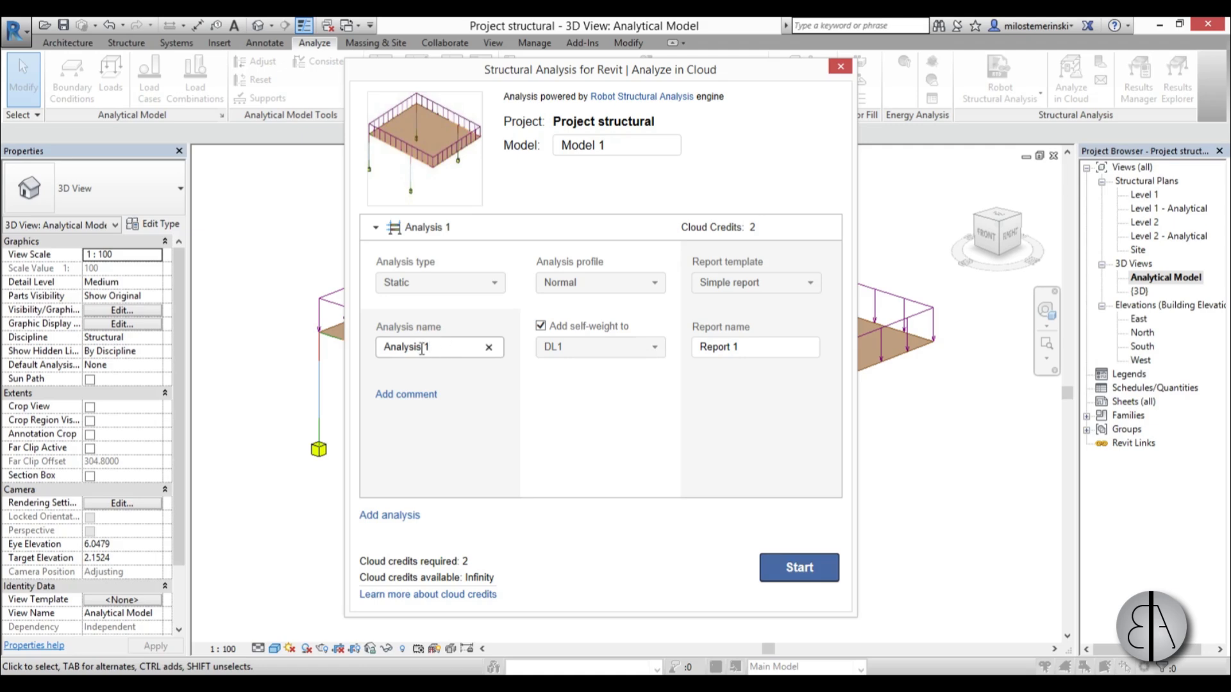
{"action": "left_click", "coordinate": [726, 384]}
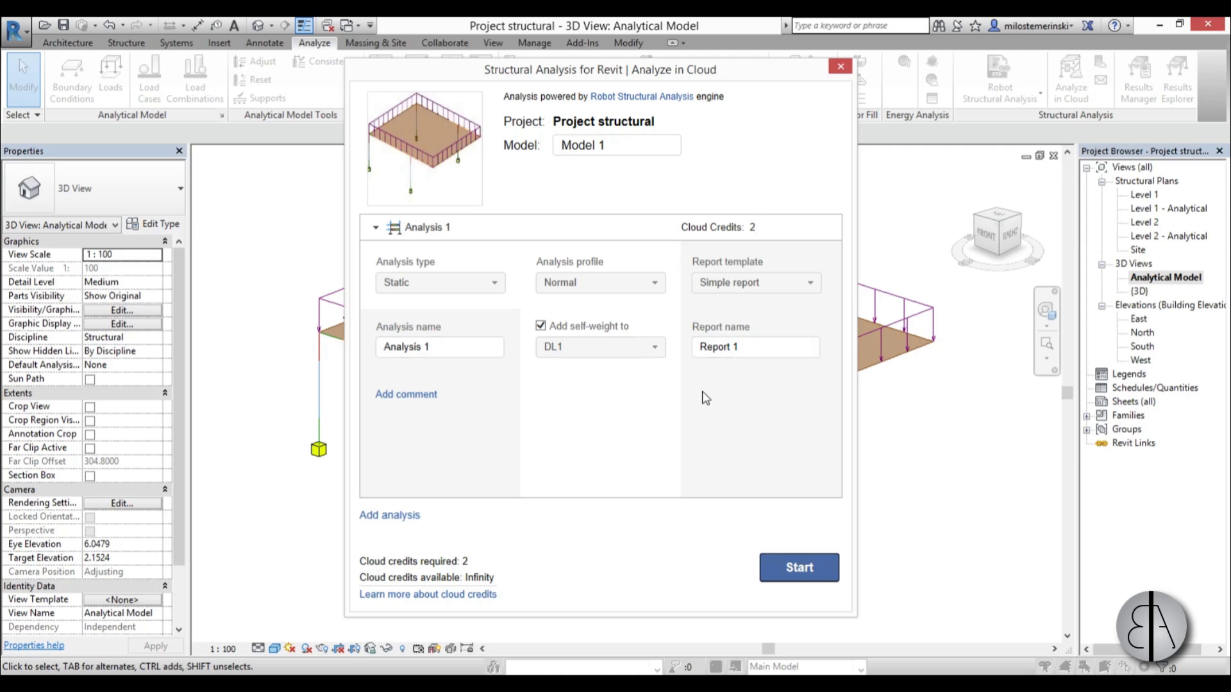
{"action": "left_click", "coordinate": [801, 570]}
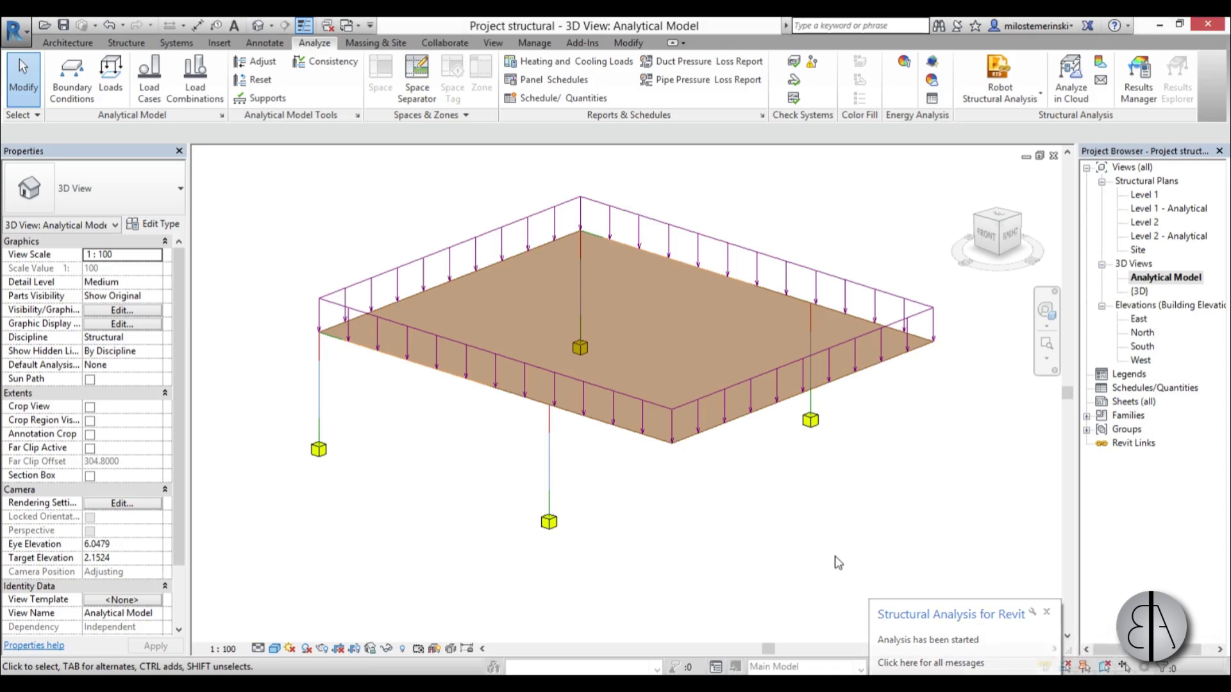
Go from the Structural Analysis messages panel to the finished analysis's online dashboard
{"action": "left_click", "coordinate": [932, 616]}
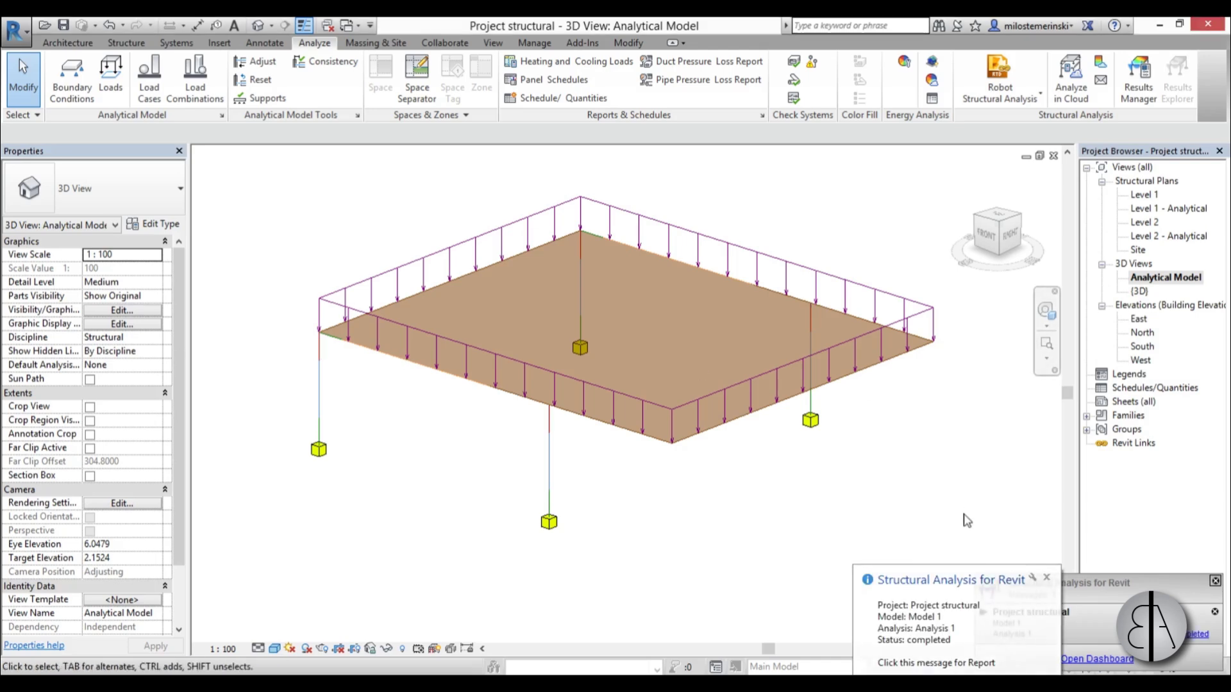
{"action": "left_click", "coordinate": [966, 634]}
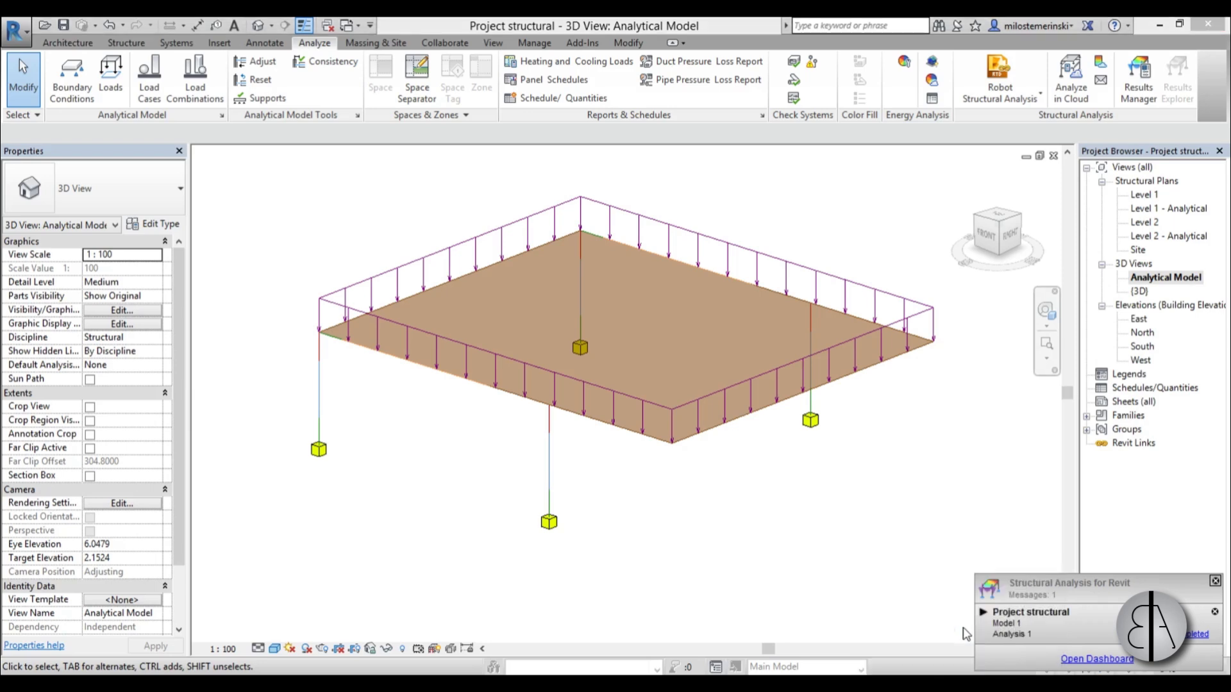
{"action": "left_click", "coordinate": [1093, 659]}
Maximize the browser and scroll through Report 1's reactions, displacements and slab results, then back up
{"action": "double_click", "coordinate": [871, 18]}
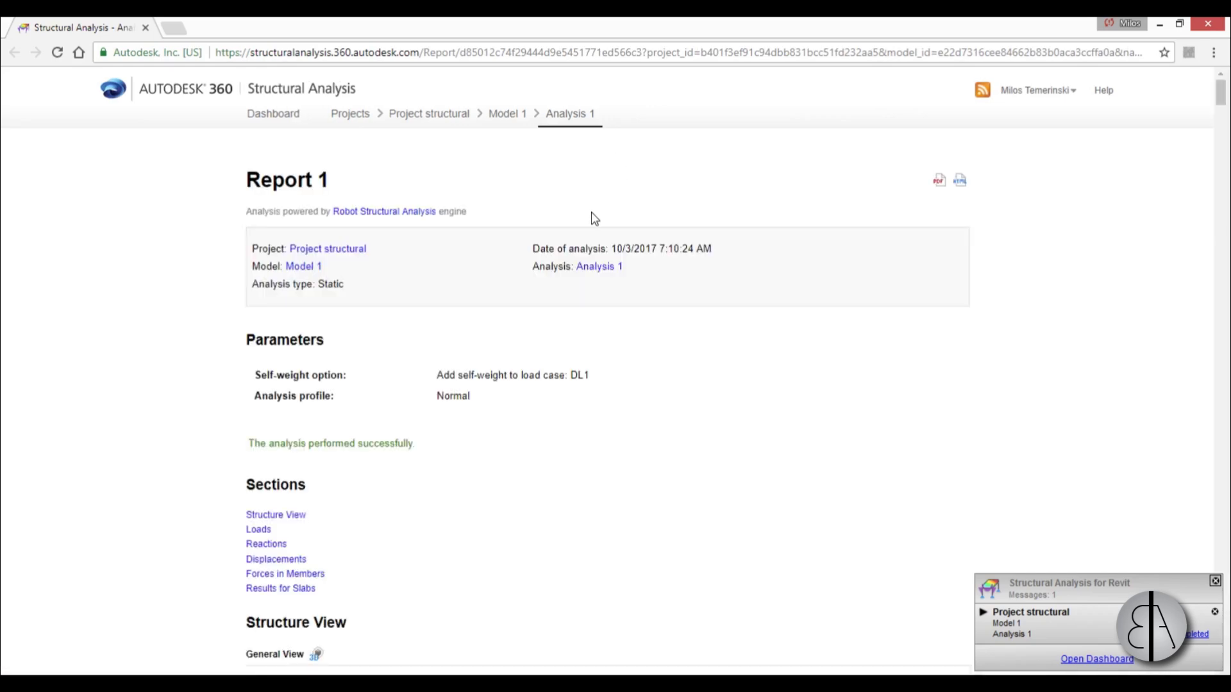
{"action": "scroll", "coordinate": [590, 222], "scroll_direction": "down", "scroll_amount": 1}
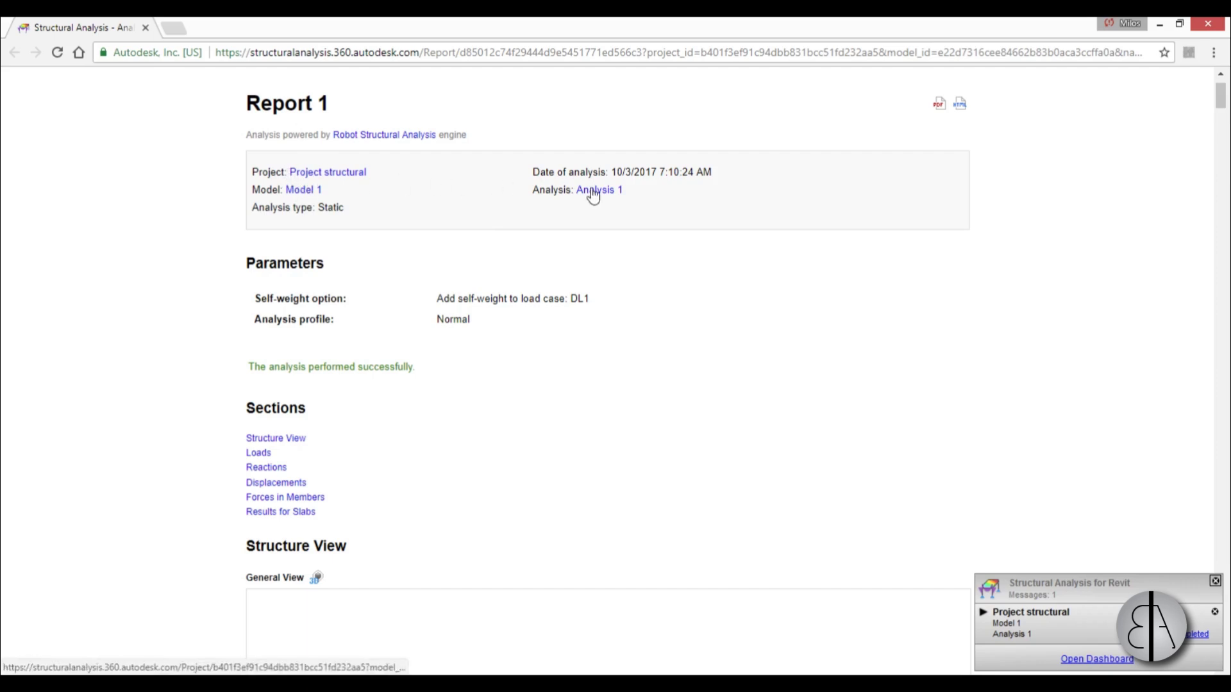
{"action": "scroll", "coordinate": [560, 233], "scroll_direction": "down", "scroll_amount": 15}
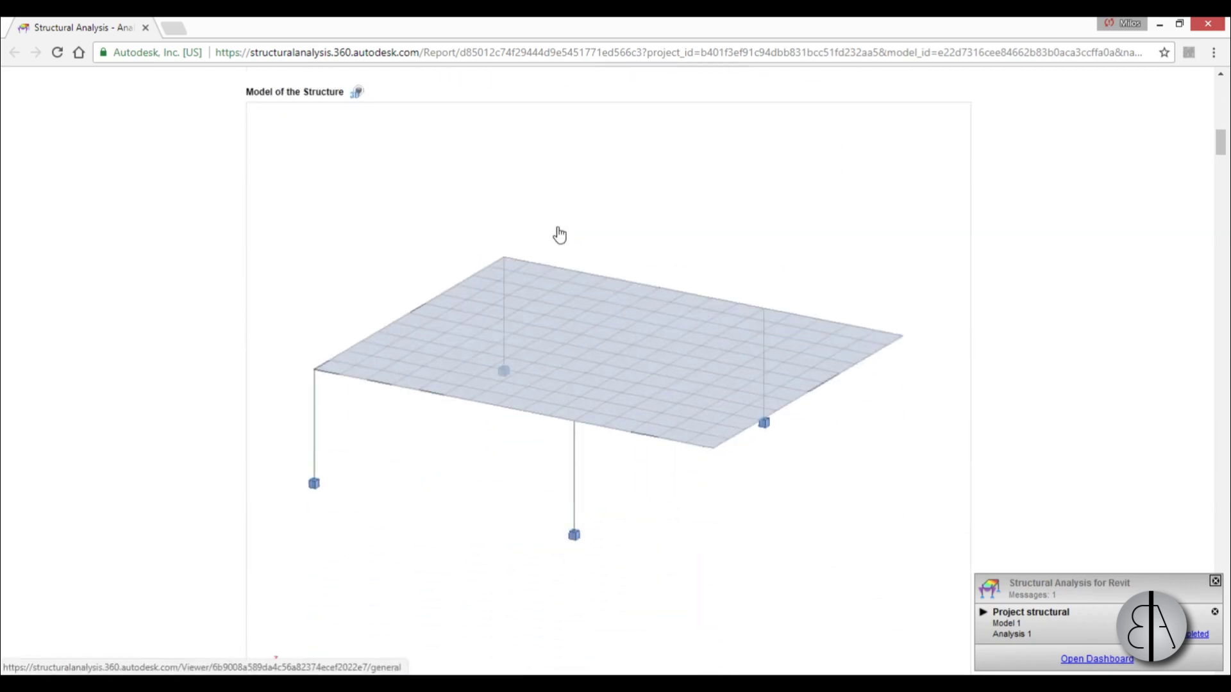
{"action": "scroll", "coordinate": [559, 234], "scroll_direction": "down", "scroll_amount": 12}
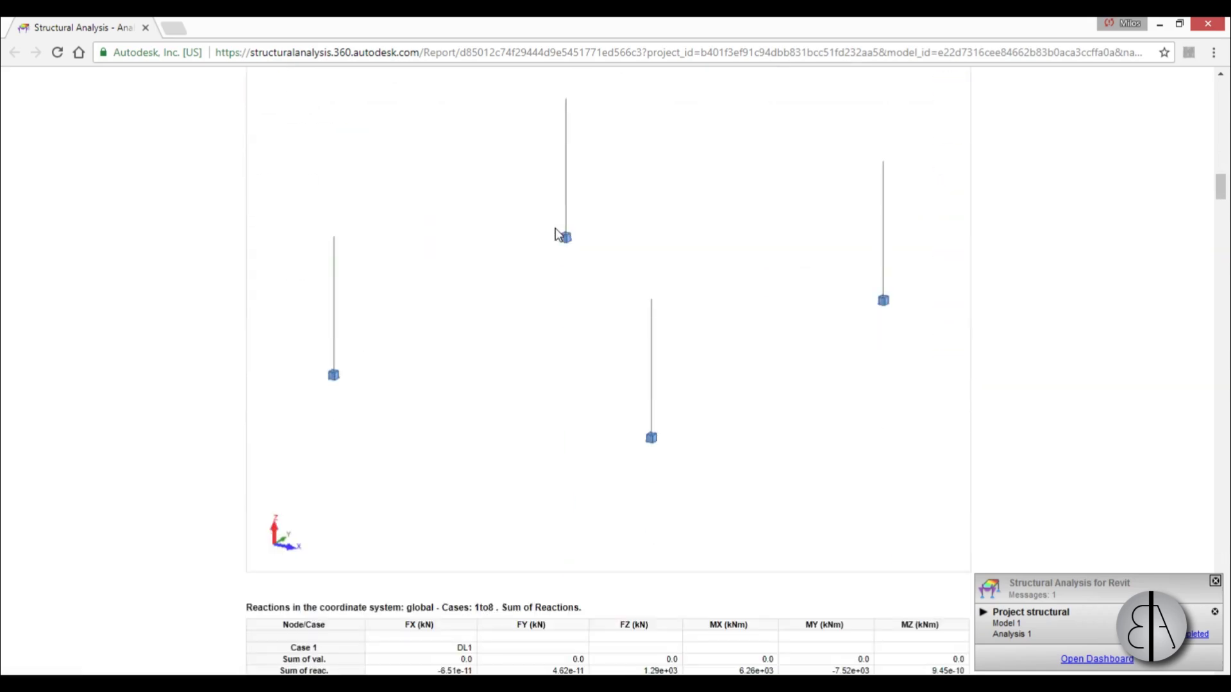
{"action": "scroll", "coordinate": [557, 232], "scroll_direction": "down", "scroll_amount": 15}
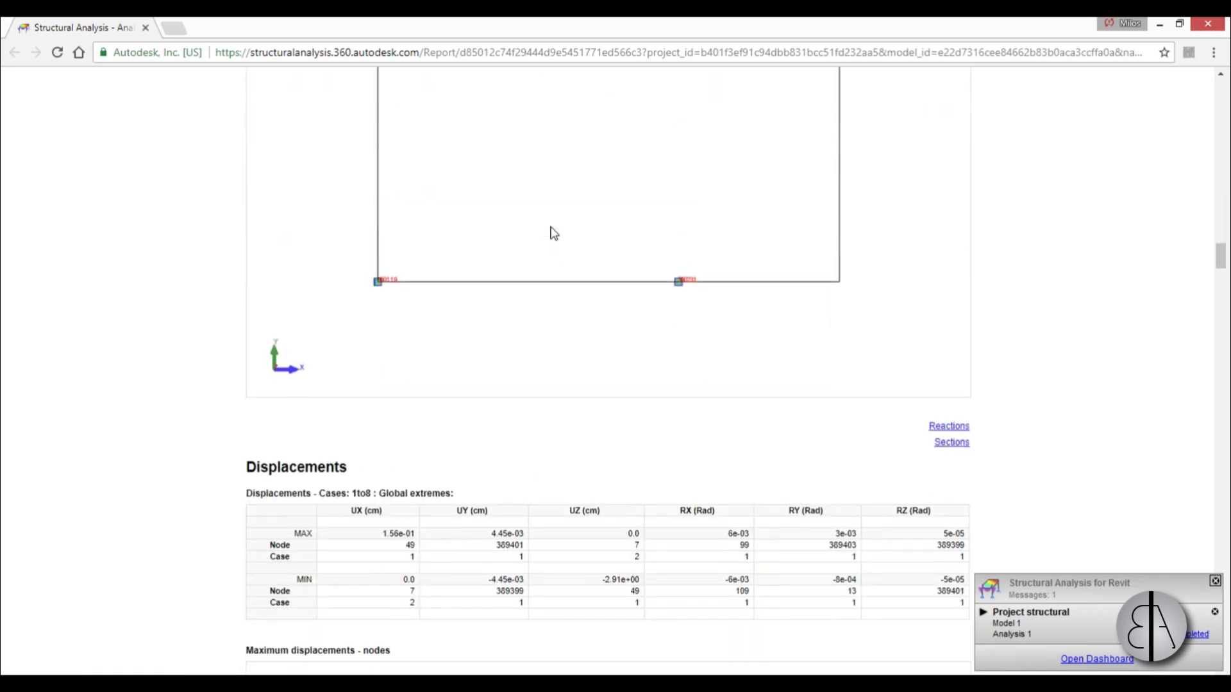
{"action": "scroll", "coordinate": [554, 232], "scroll_direction": "down", "scroll_amount": 8}
{"action": "scroll", "coordinate": [550, 233], "scroll_direction": "down", "scroll_amount": 20}
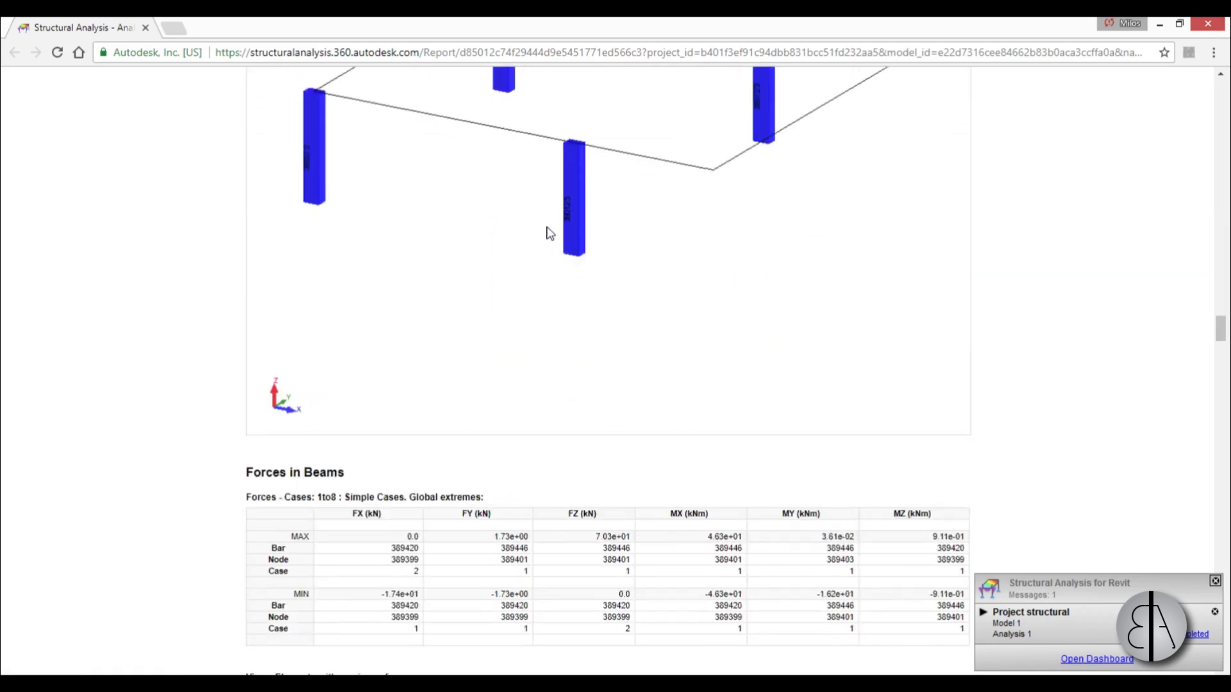
{"action": "scroll", "coordinate": [548, 233], "scroll_direction": "down", "scroll_amount": 15}
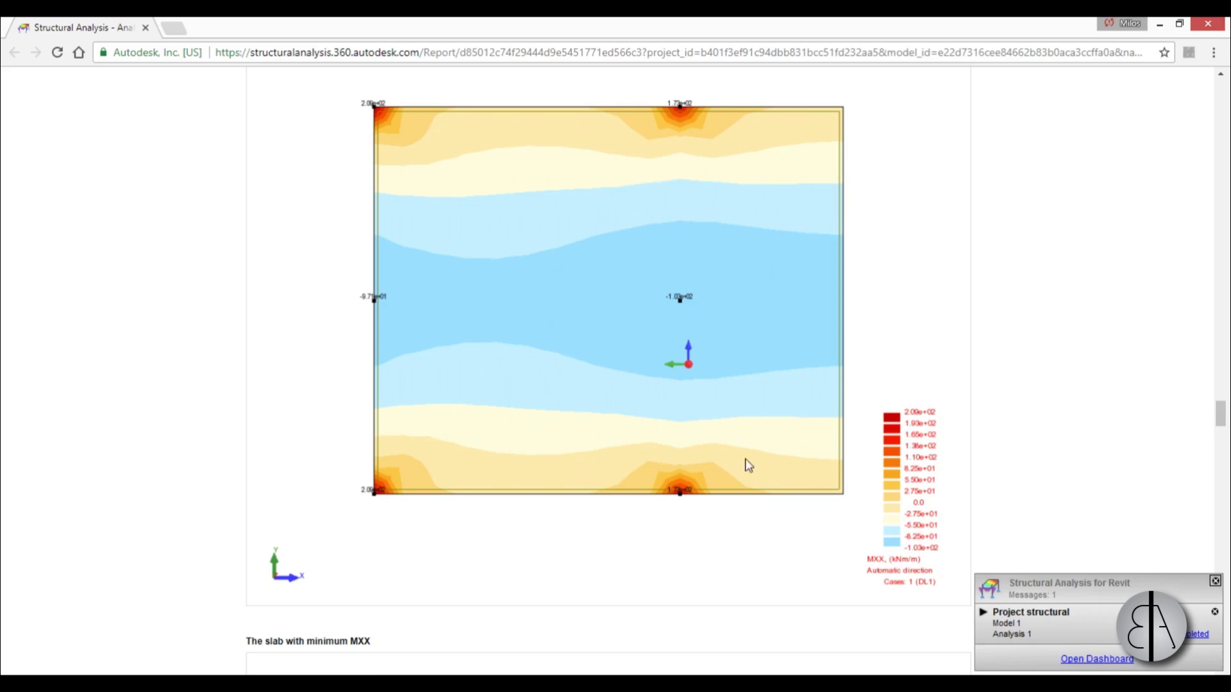
{"action": "scroll", "coordinate": [695, 332], "scroll_direction": "down", "scroll_amount": 20}
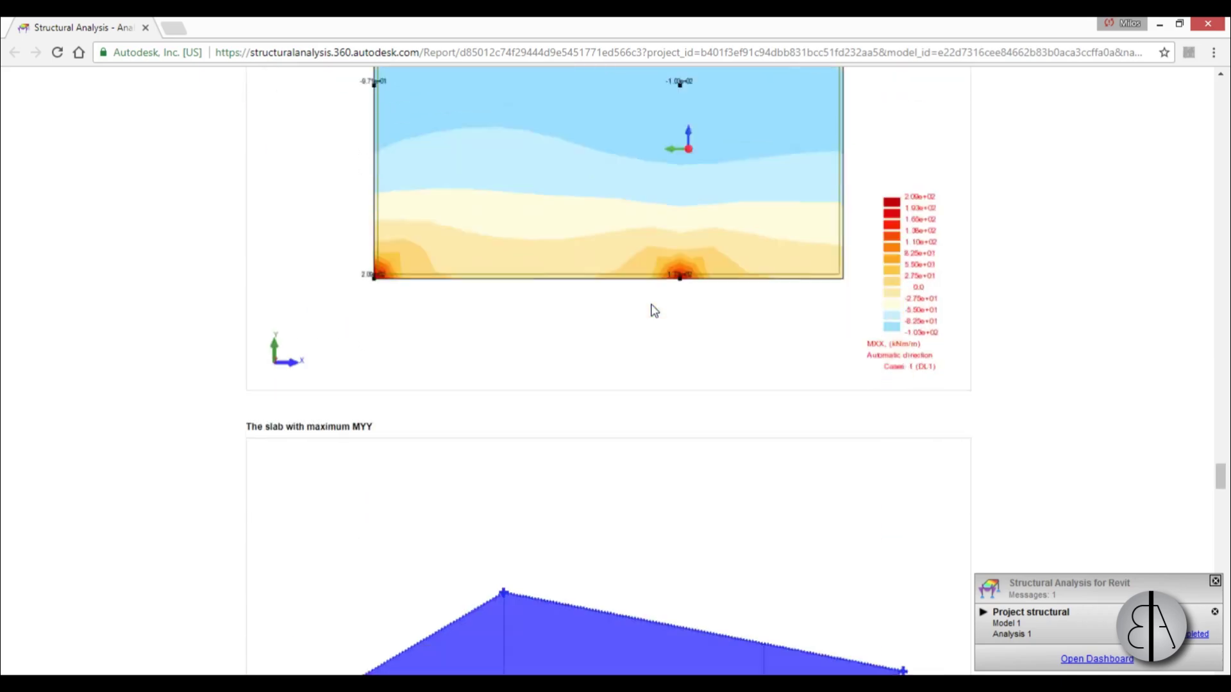
{"action": "scroll", "coordinate": [654, 311], "scroll_direction": "down", "scroll_amount": 20}
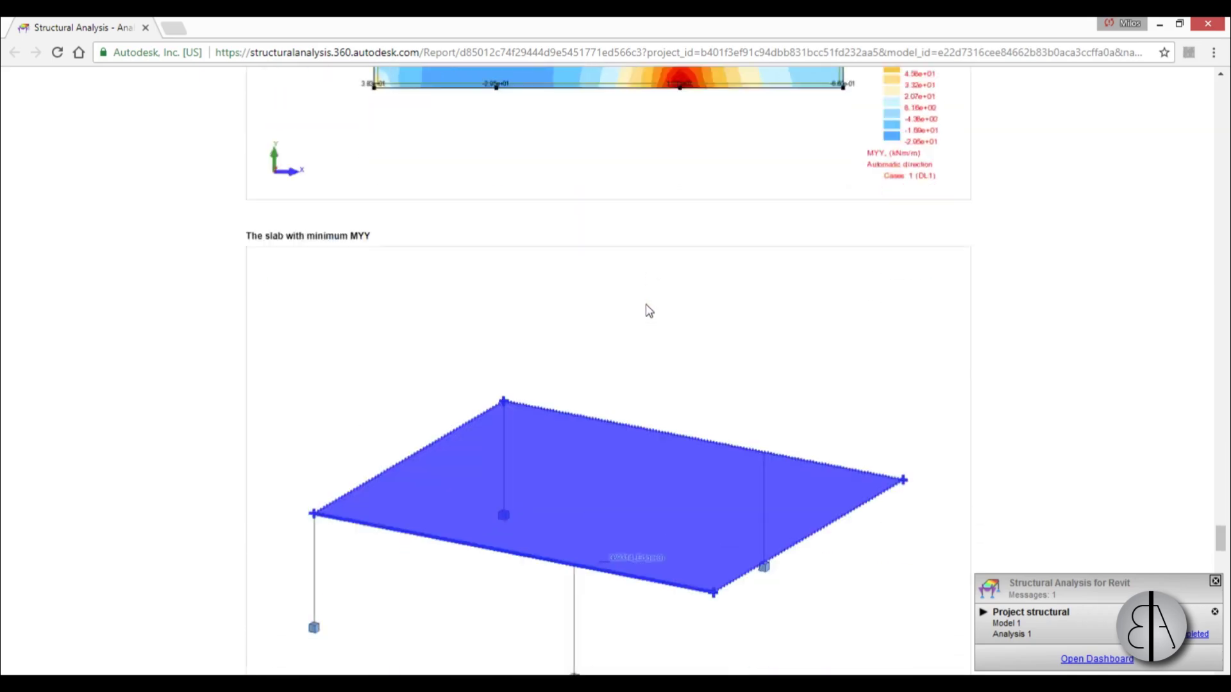
{"action": "scroll", "coordinate": [649, 310], "scroll_direction": "down", "scroll_amount": 20}
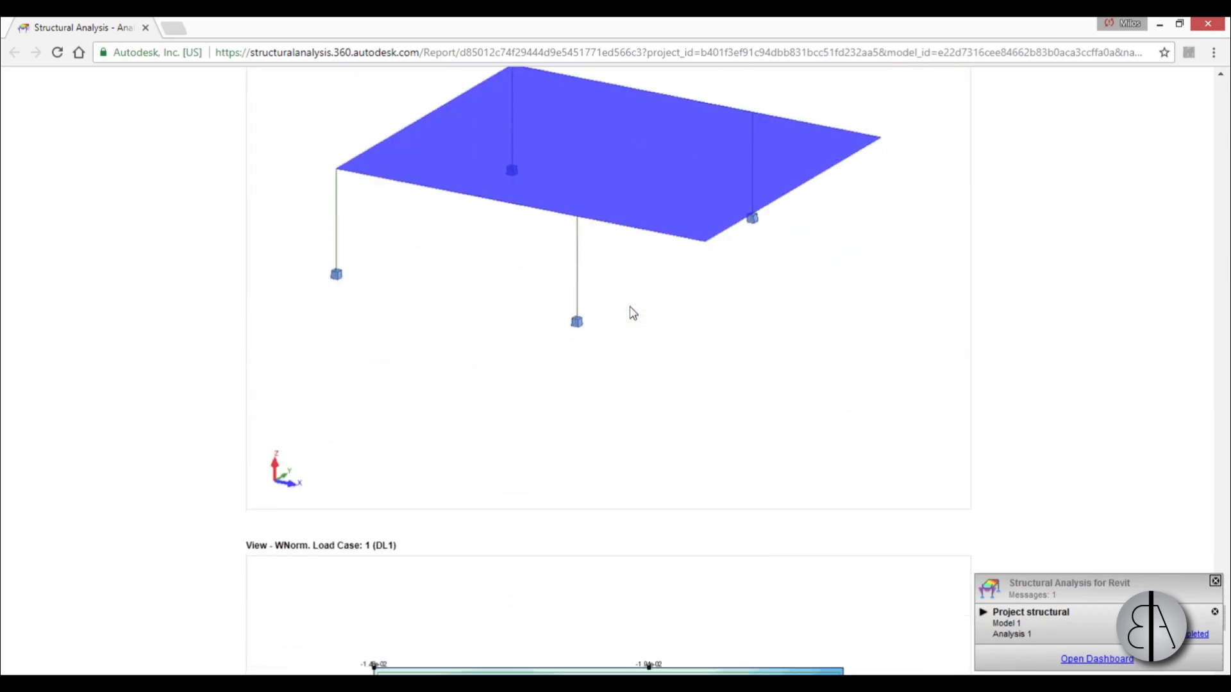
{"action": "scroll", "coordinate": [633, 313], "scroll_direction": "down", "scroll_amount": 12}
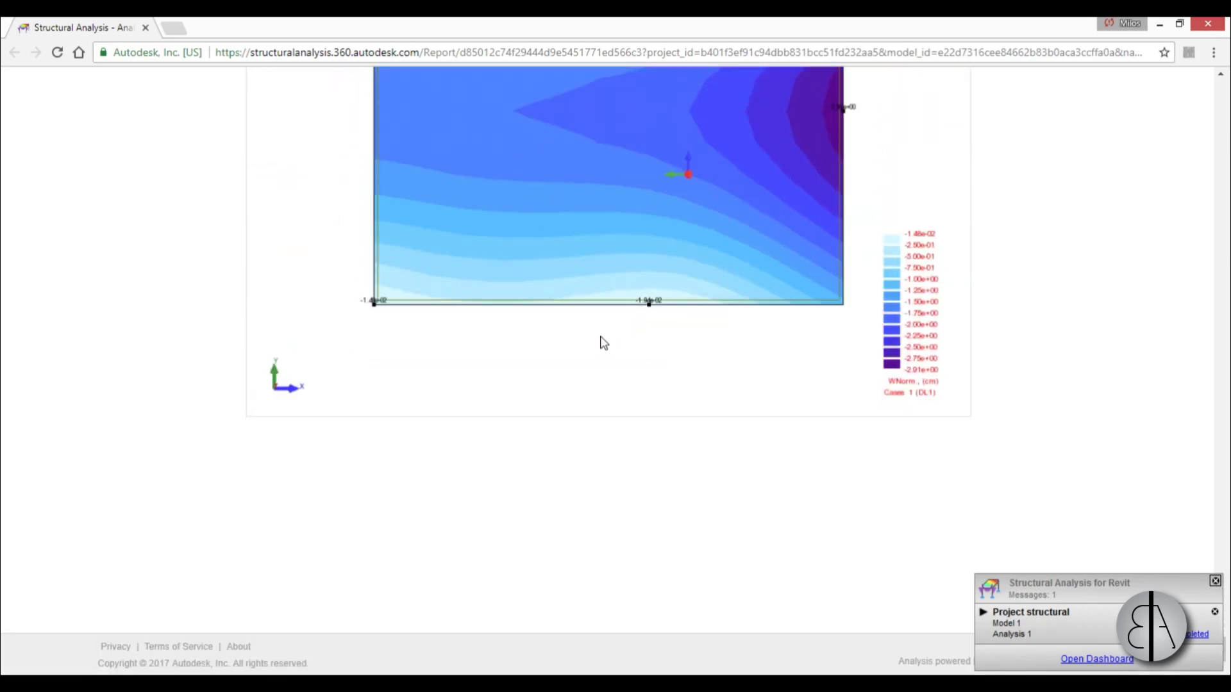
{"action": "scroll", "coordinate": [603, 346], "scroll_direction": "up", "scroll_amount": 20}
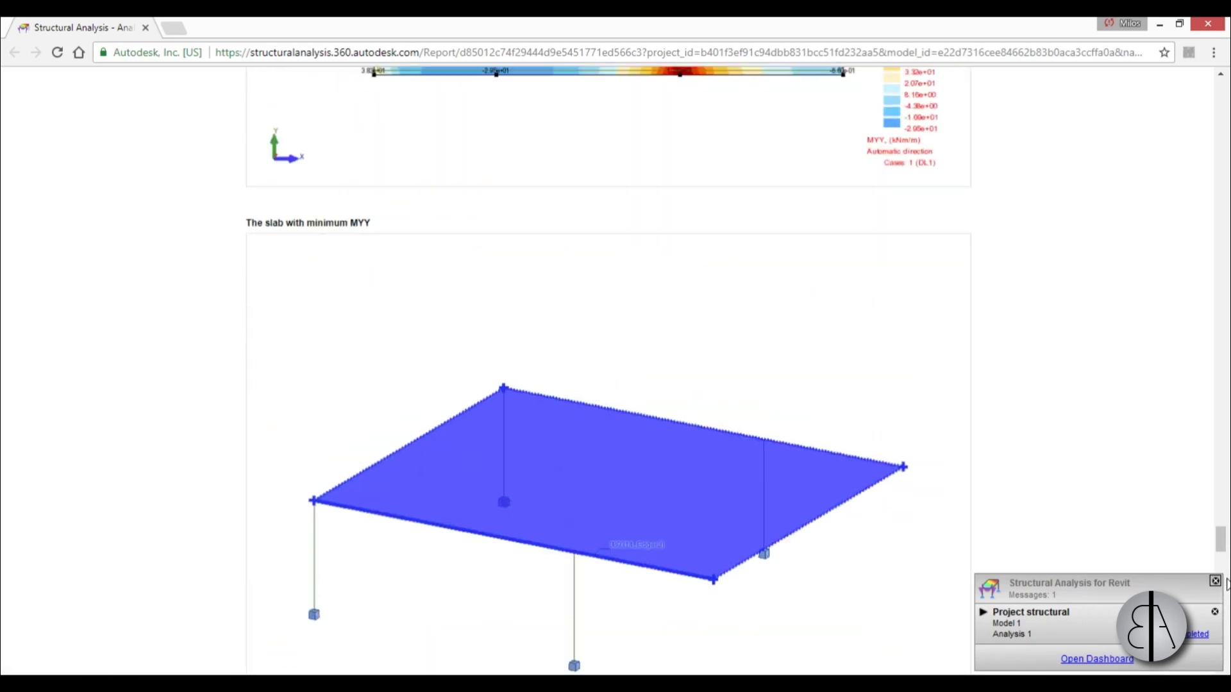
{"action": "left_click_drag", "start_coordinate": [1219, 548], "coordinate": [1176, 91]}
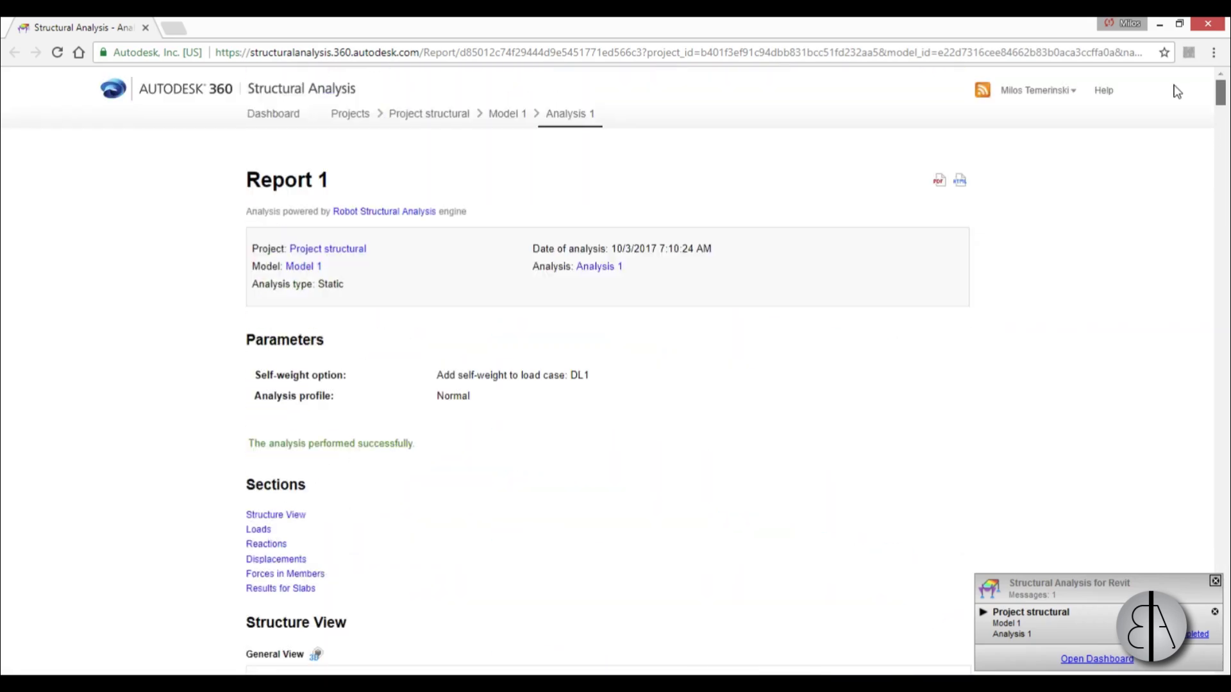
{"action": "scroll", "coordinate": [606, 343], "scroll_direction": "down", "scroll_amount": 2}
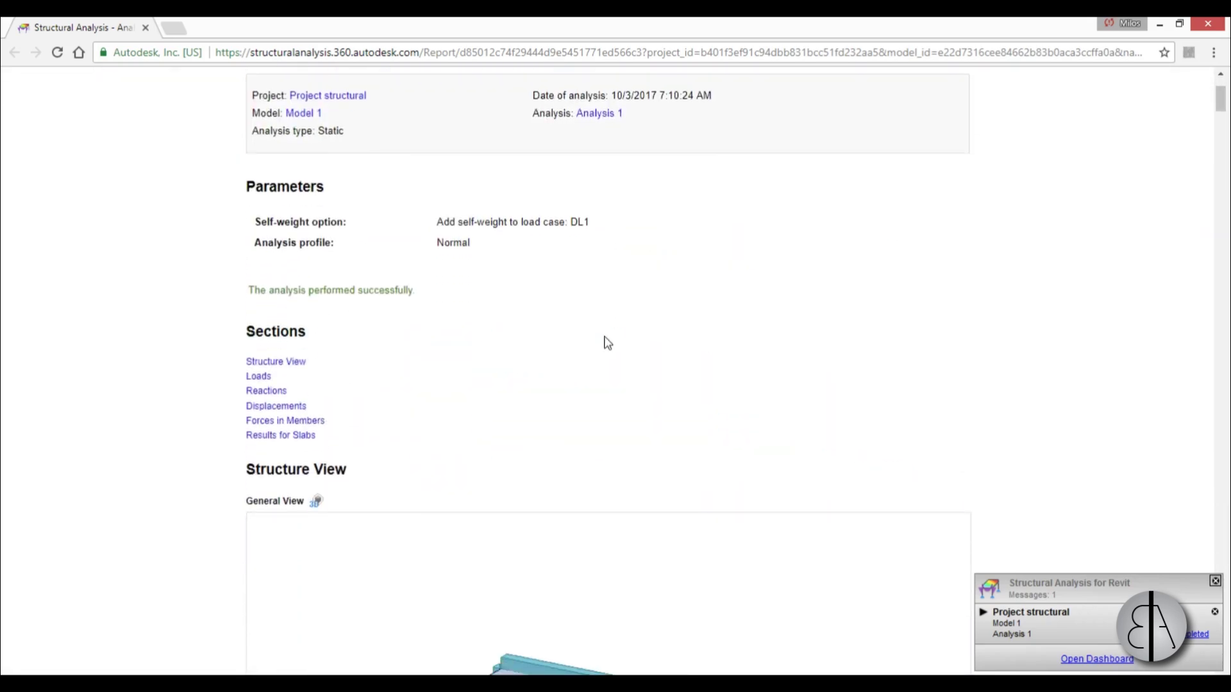
{"action": "scroll", "coordinate": [608, 344], "scroll_direction": "up", "scroll_amount": 2}
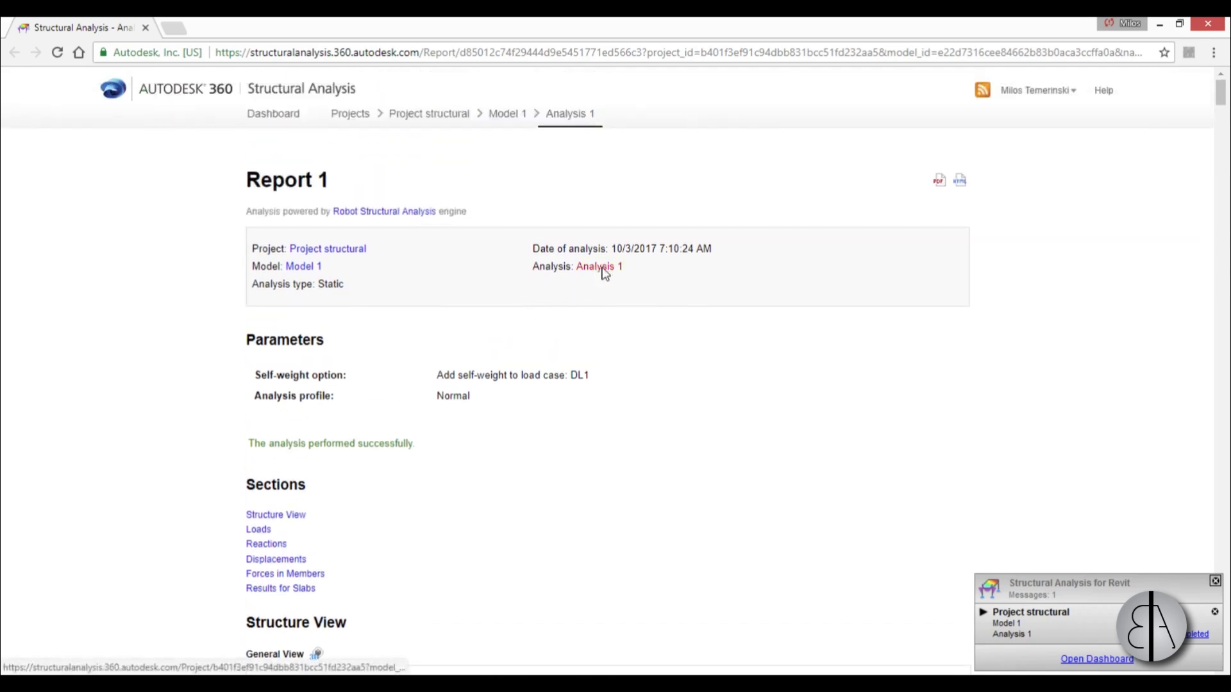
View the Report 1 PDF and page down to the minimum MYY slab contour on page 13
{"action": "left_click", "coordinate": [603, 267]}
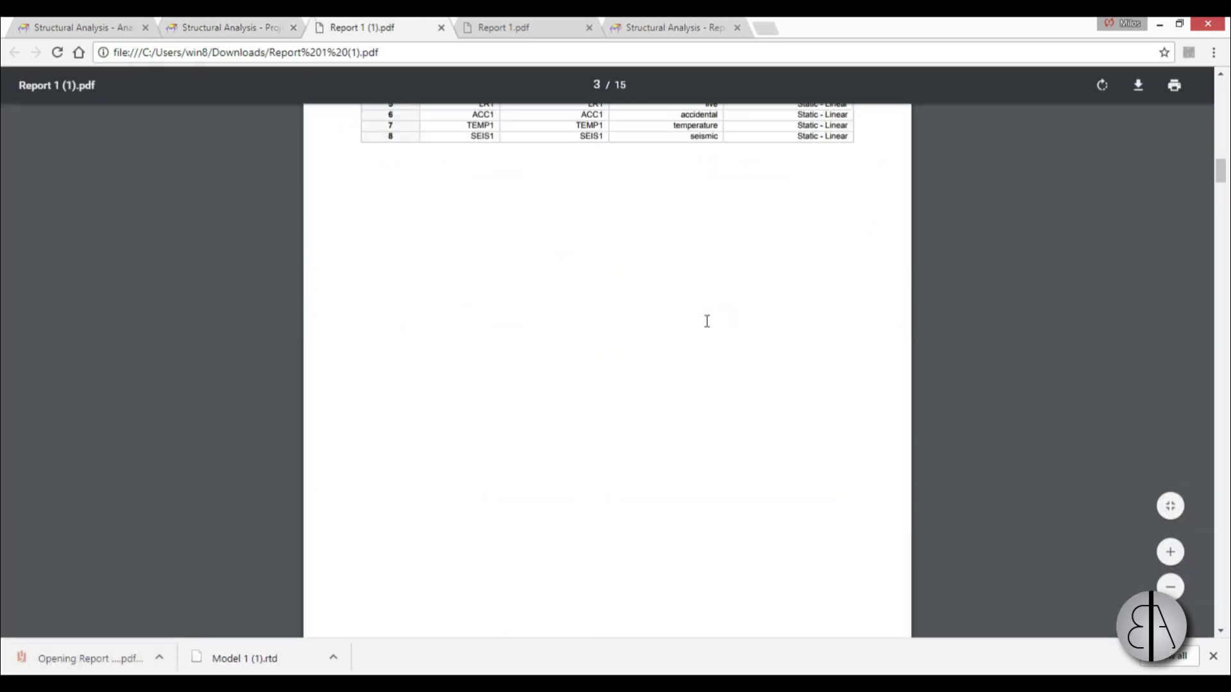
{"action": "left_click_drag", "start_coordinate": [1220, 201], "coordinate": [1224, 566]}
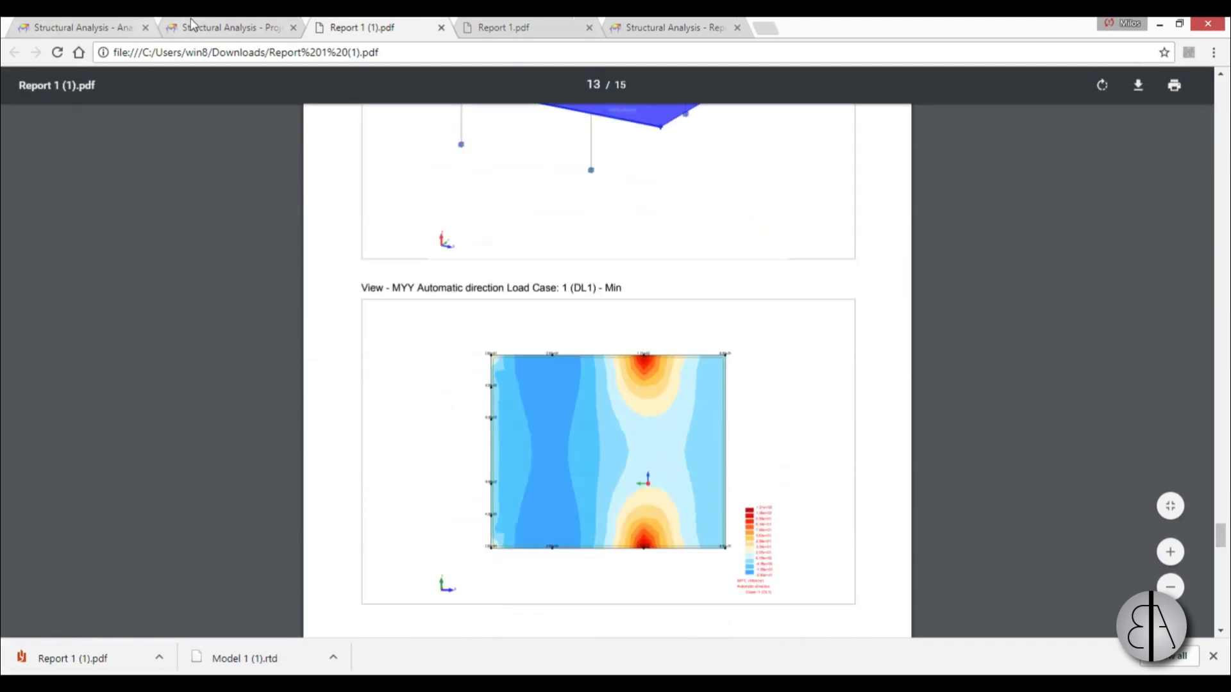
Show Analysis 1 in the 3D Structure Viewer and check the slab edge beam's id
{"action": "left_click", "coordinate": [211, 27]}
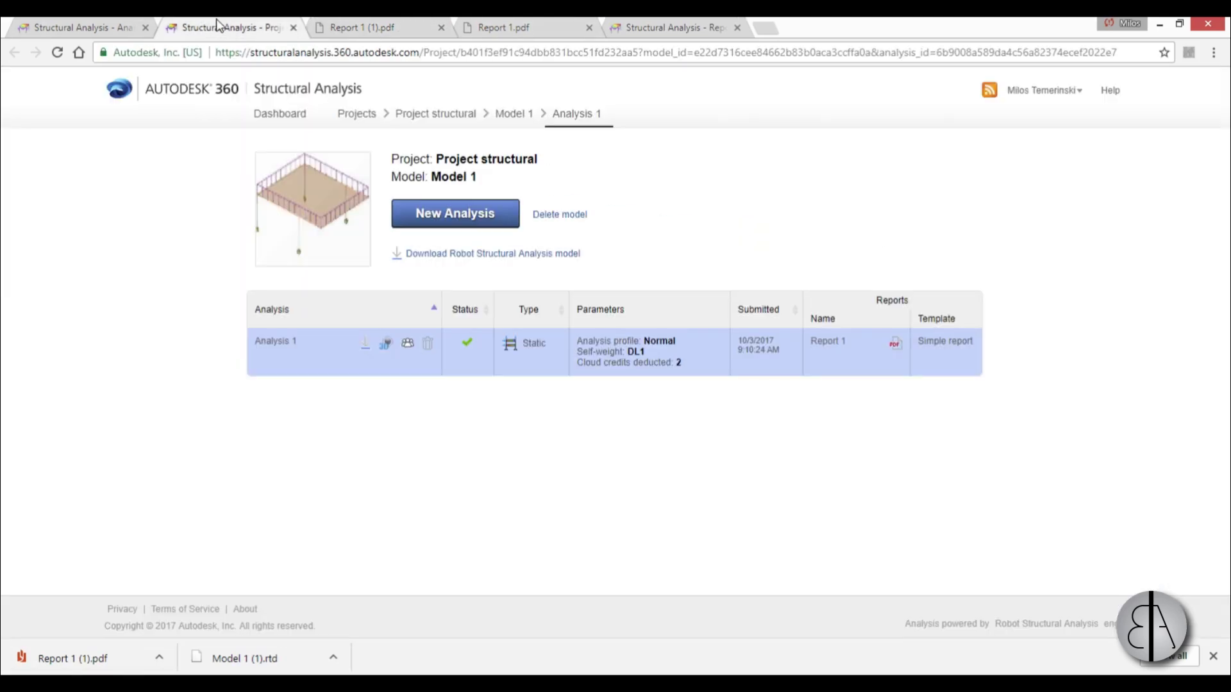
{"action": "left_click", "coordinate": [386, 346]}
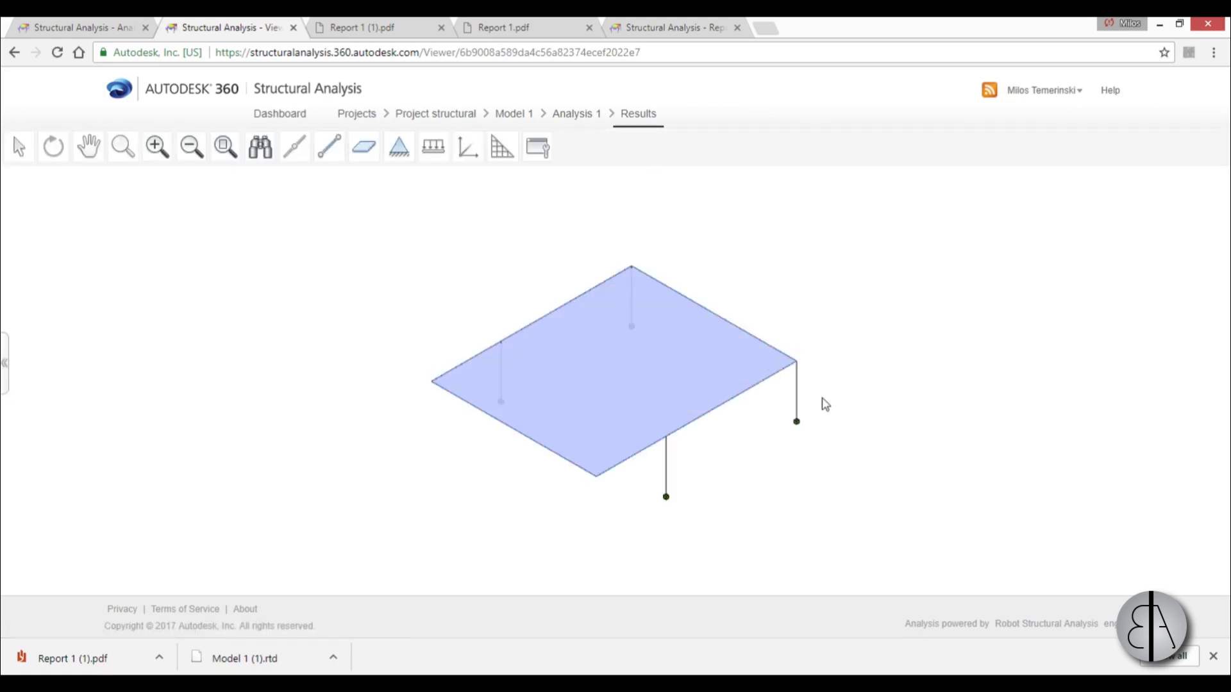
{"action": "left_click_drag", "start_coordinate": [713, 396], "coordinate": [640, 398]}
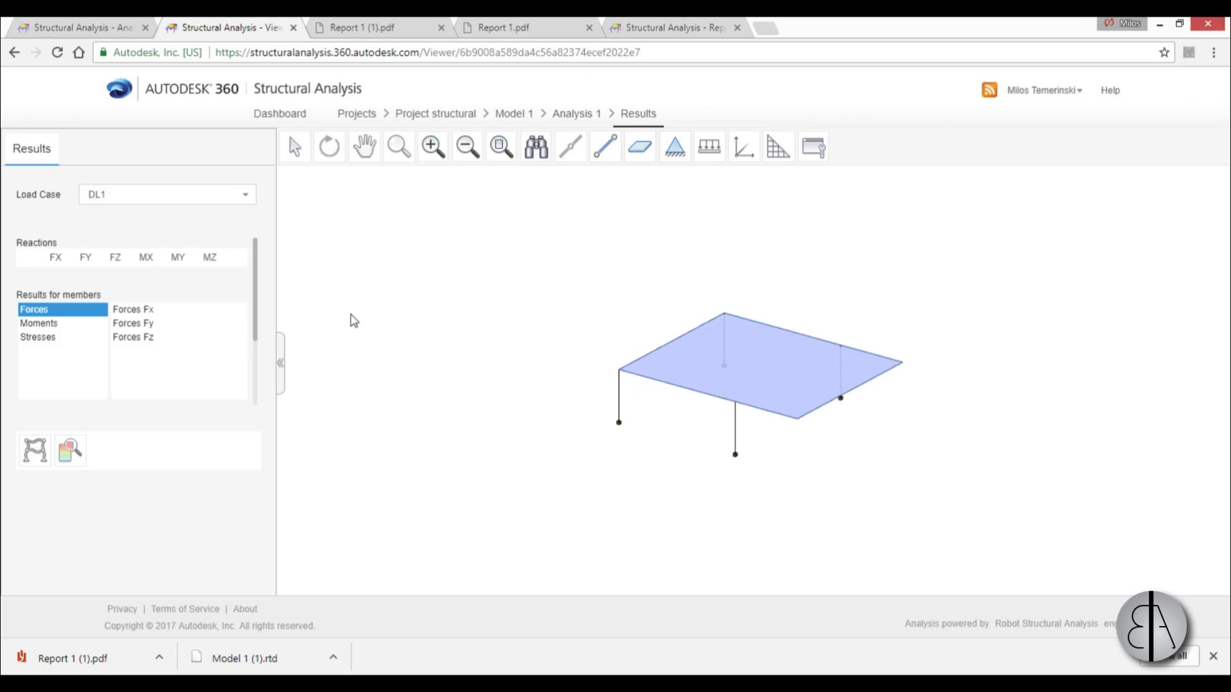
{"action": "left_click", "coordinate": [295, 150]}
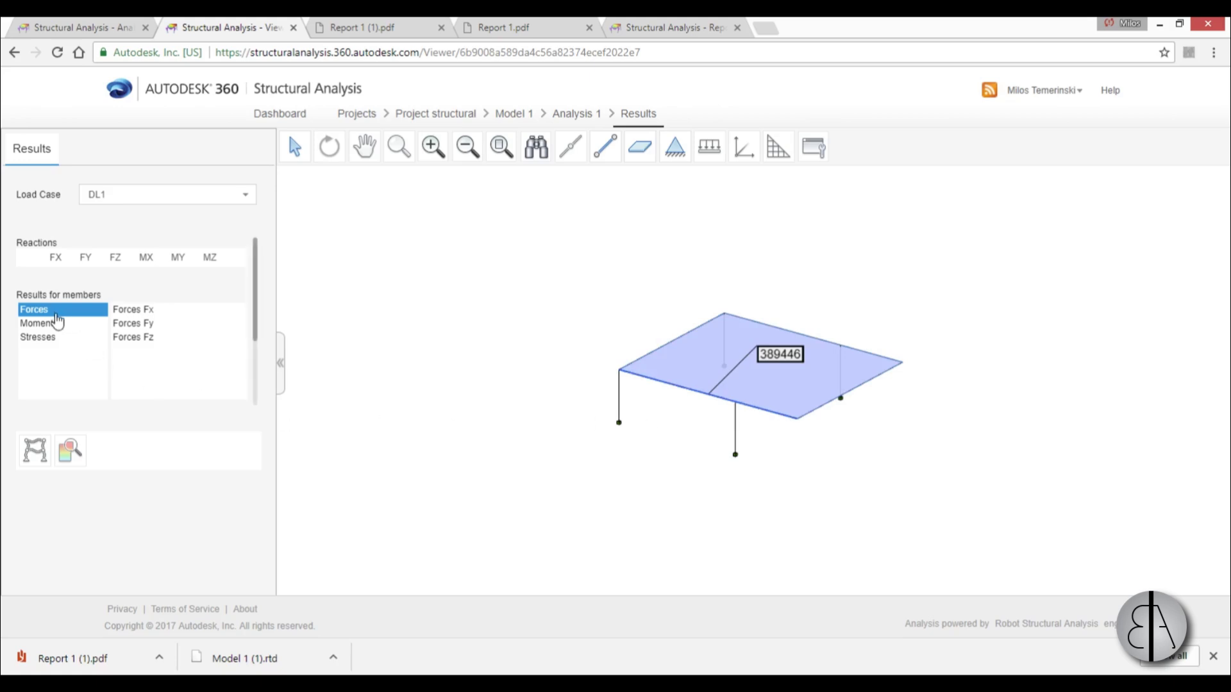
Display DL1 member moment diagrams, comparing Mx and Mz before settling on My
{"action": "left_click", "coordinate": [45, 324]}
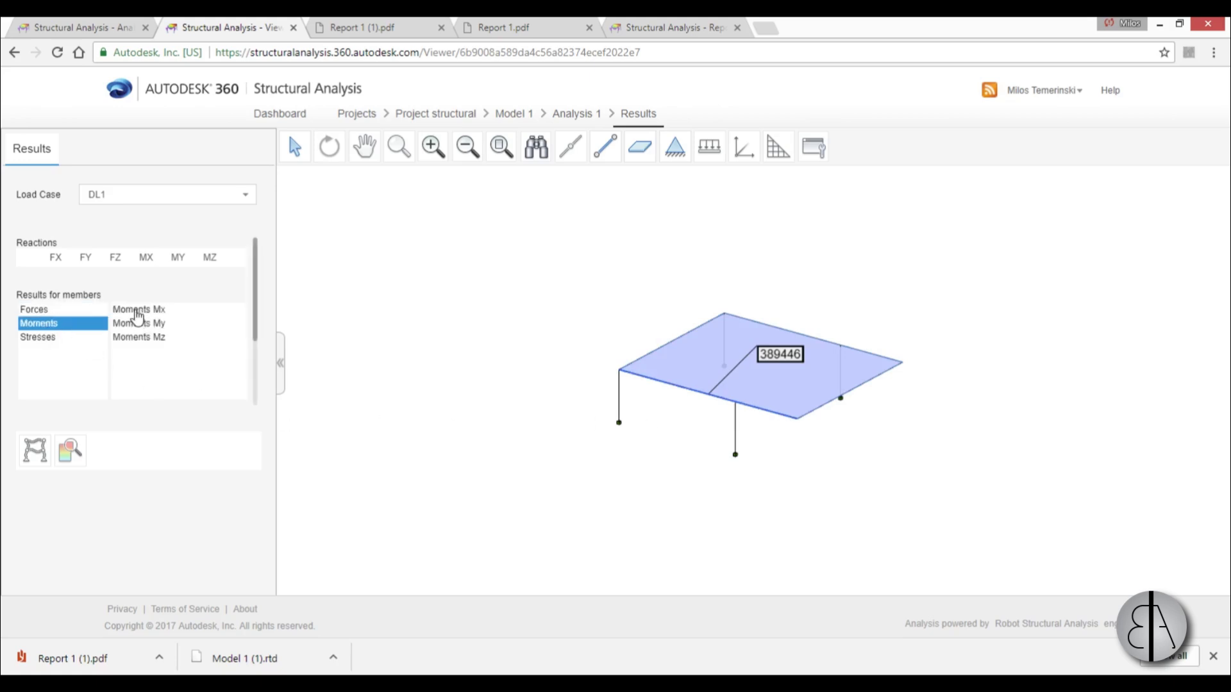
{"action": "left_click", "coordinate": [137, 312]}
{"action": "left_click", "coordinate": [136, 324]}
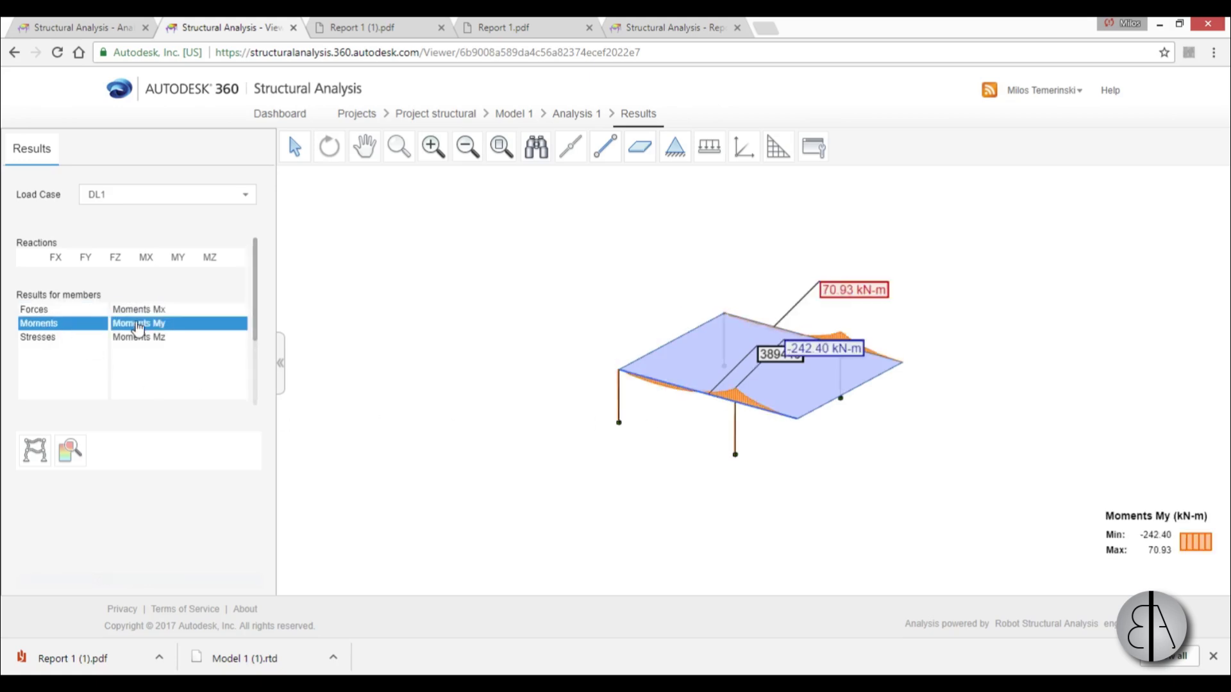
{"action": "scroll", "coordinate": [742, 402], "scroll_direction": "up", "scroll_amount": 5}
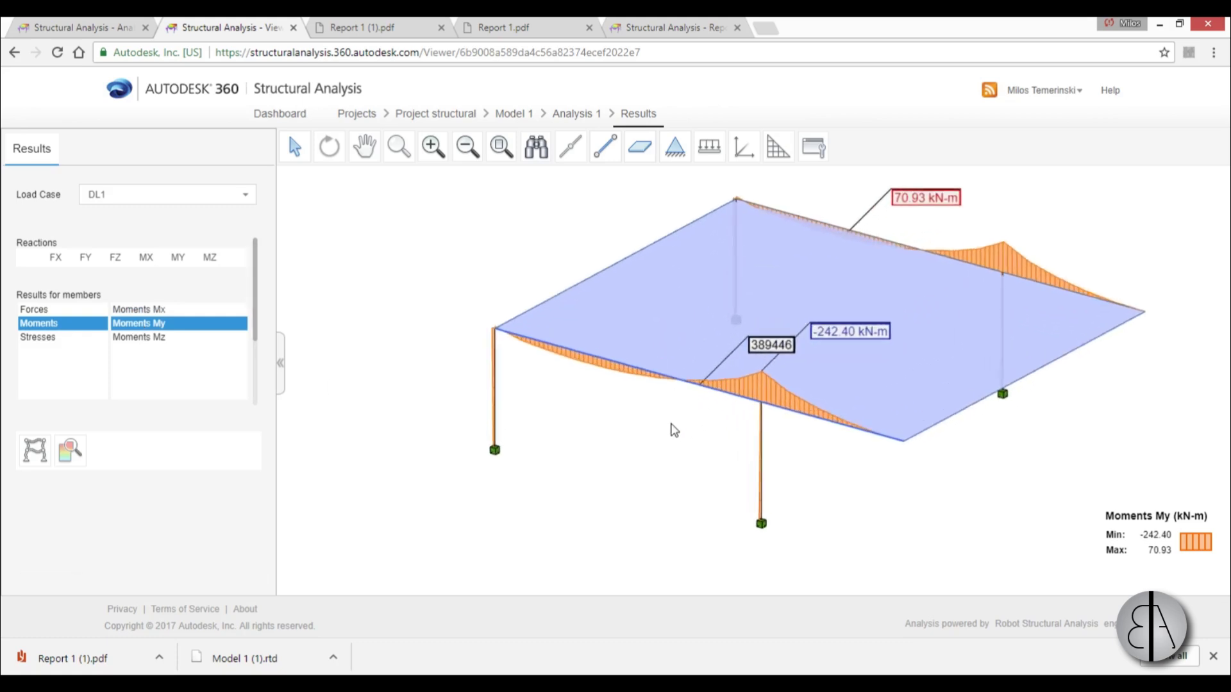
{"action": "middle_click_drag", "start_coordinate": [657, 429], "coordinate": [567, 450]}
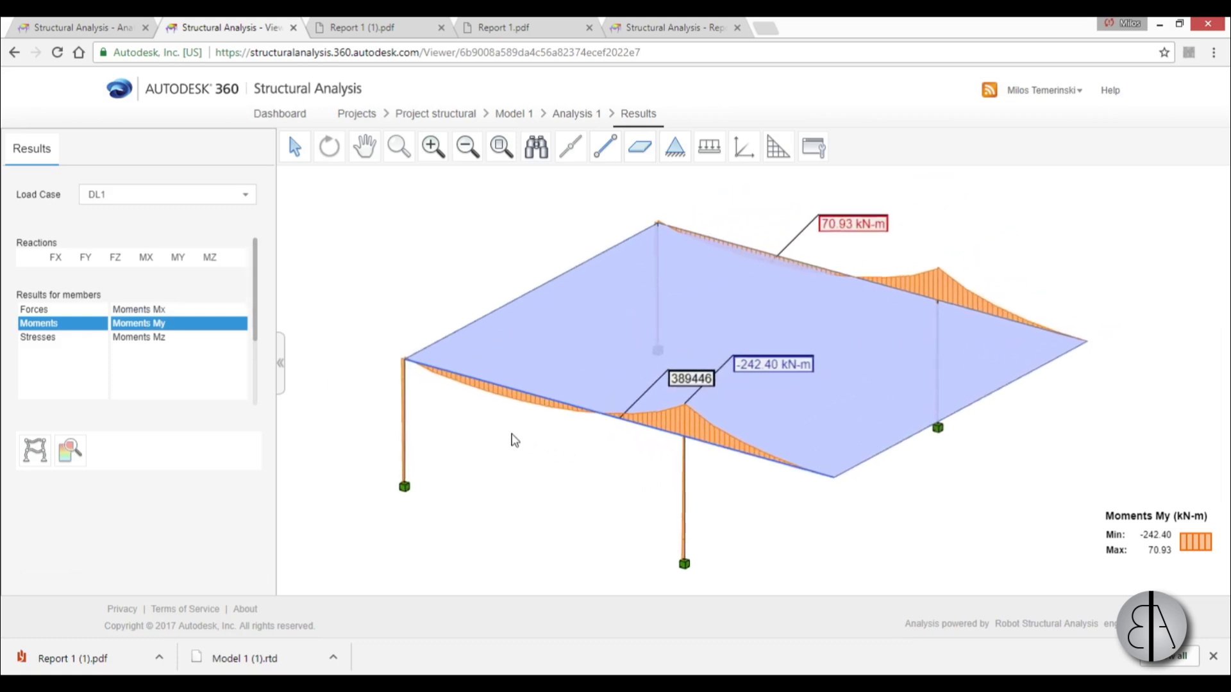
{"action": "left_click", "coordinate": [135, 338]}
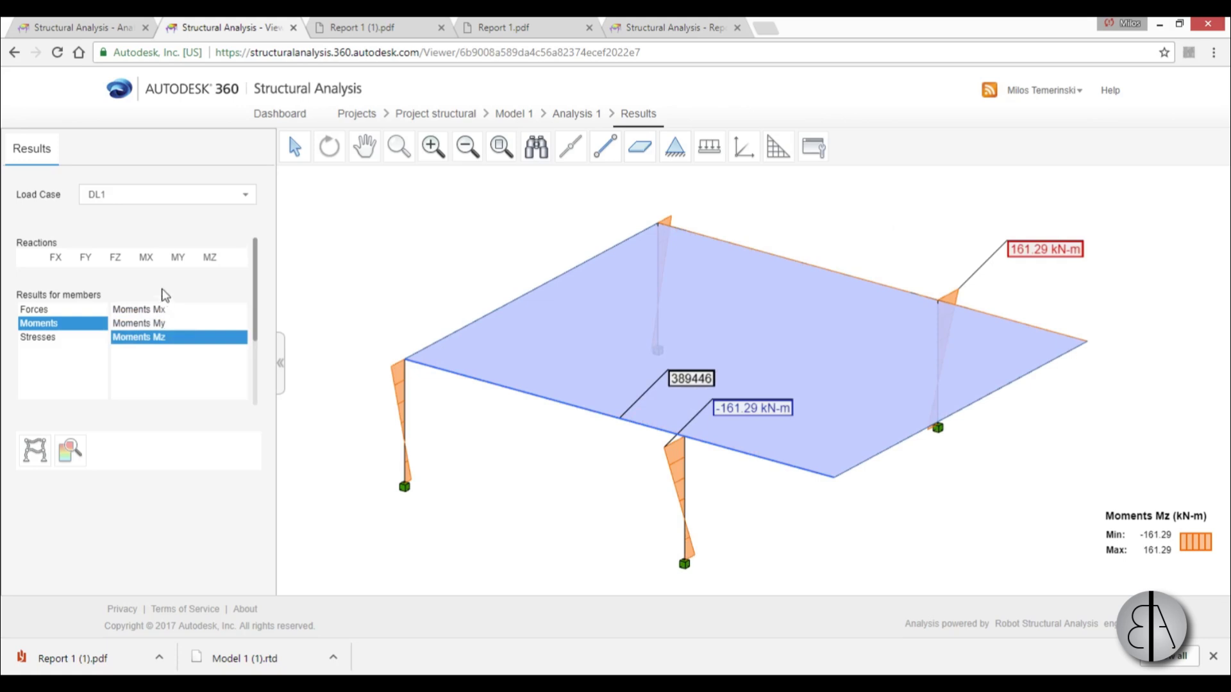
{"action": "left_click", "coordinate": [142, 324]}
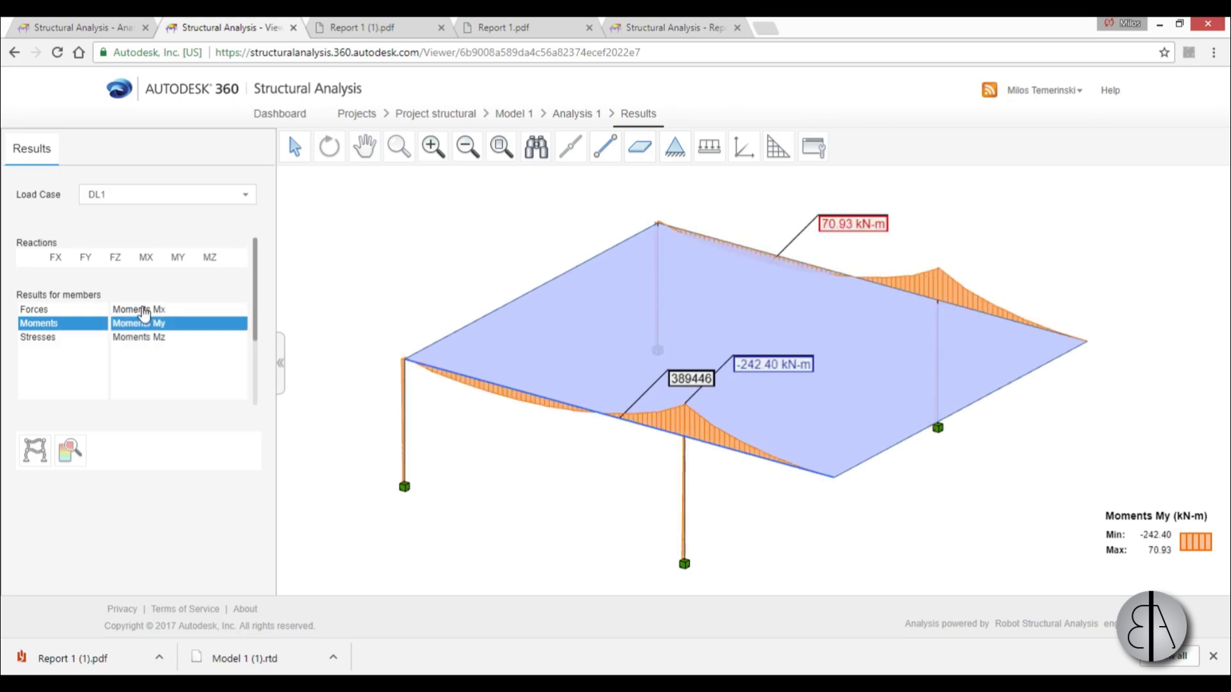